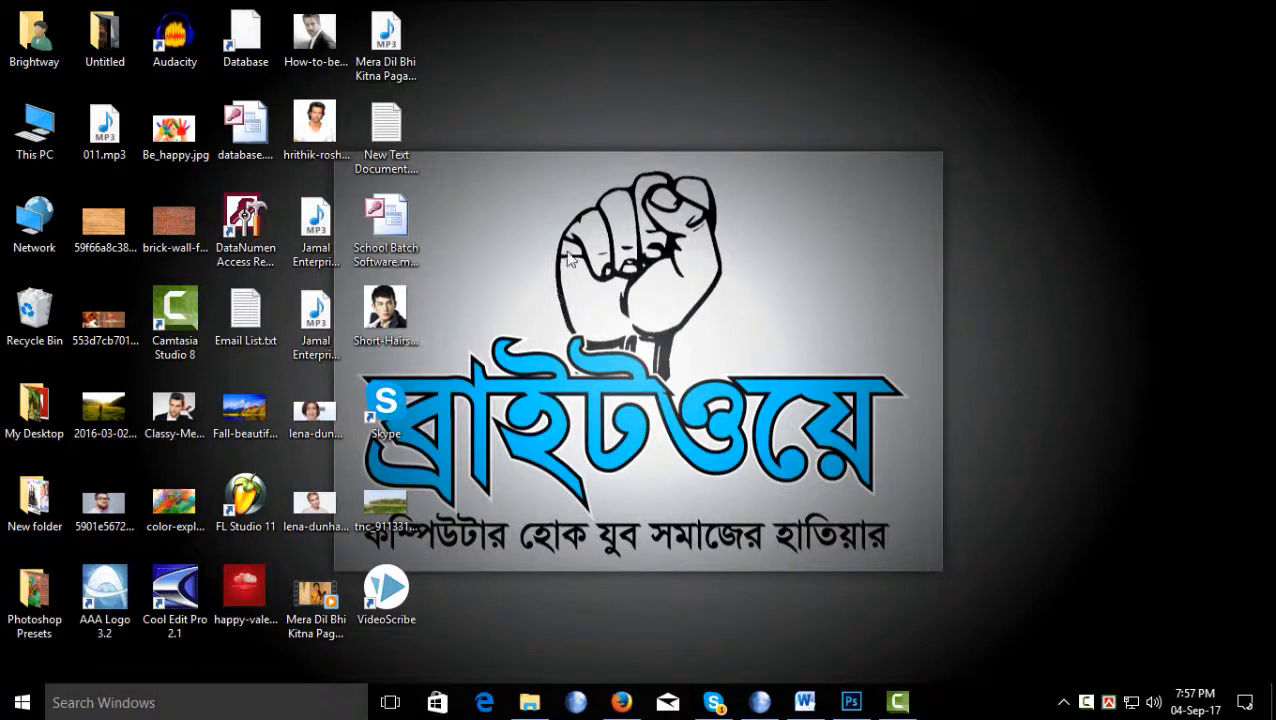
Switch to Photoshop and create a new white document from the Youtube preset, 2560 by 1440 pixels at 100 pixels/inch
click(852, 704)
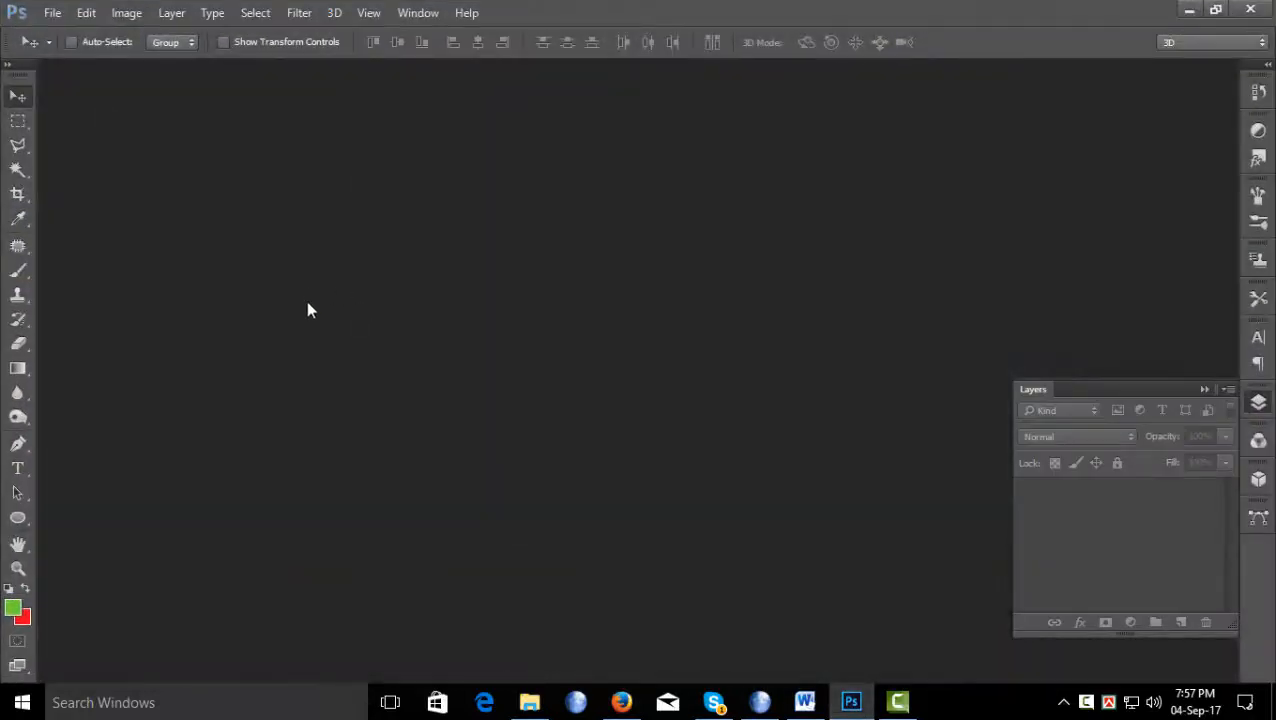
click(86, 12)
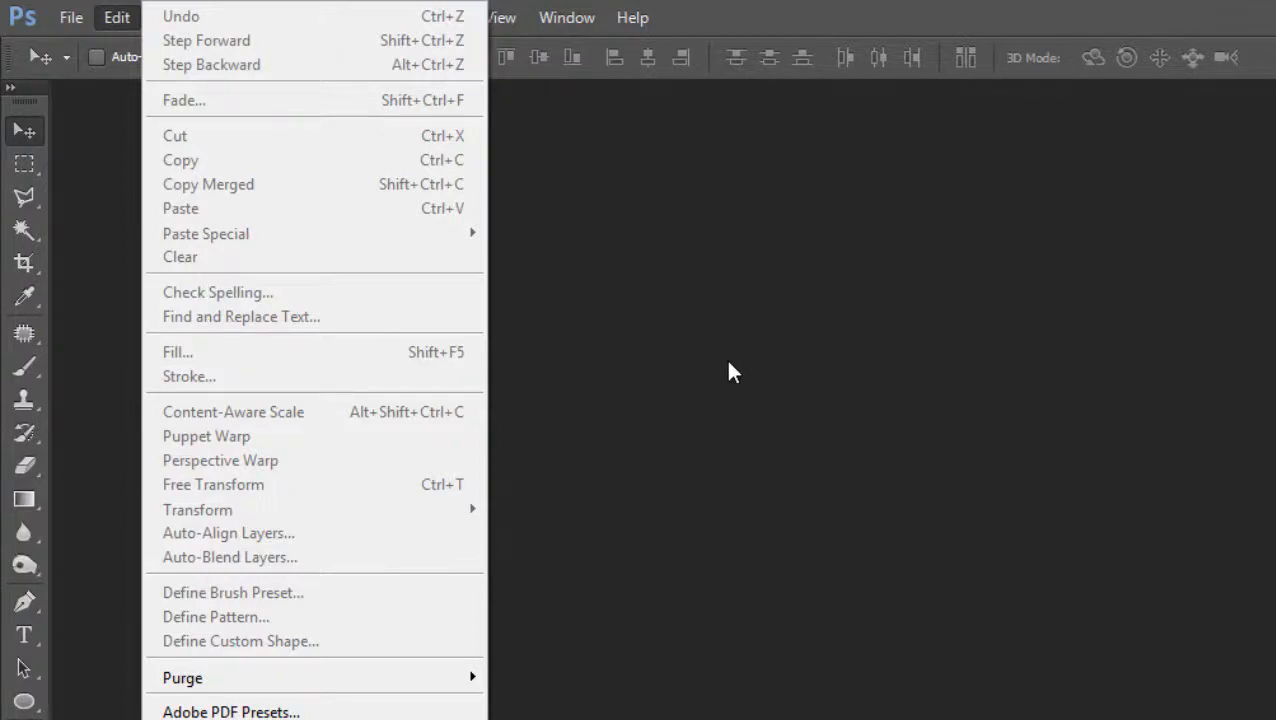
click(71, 17)
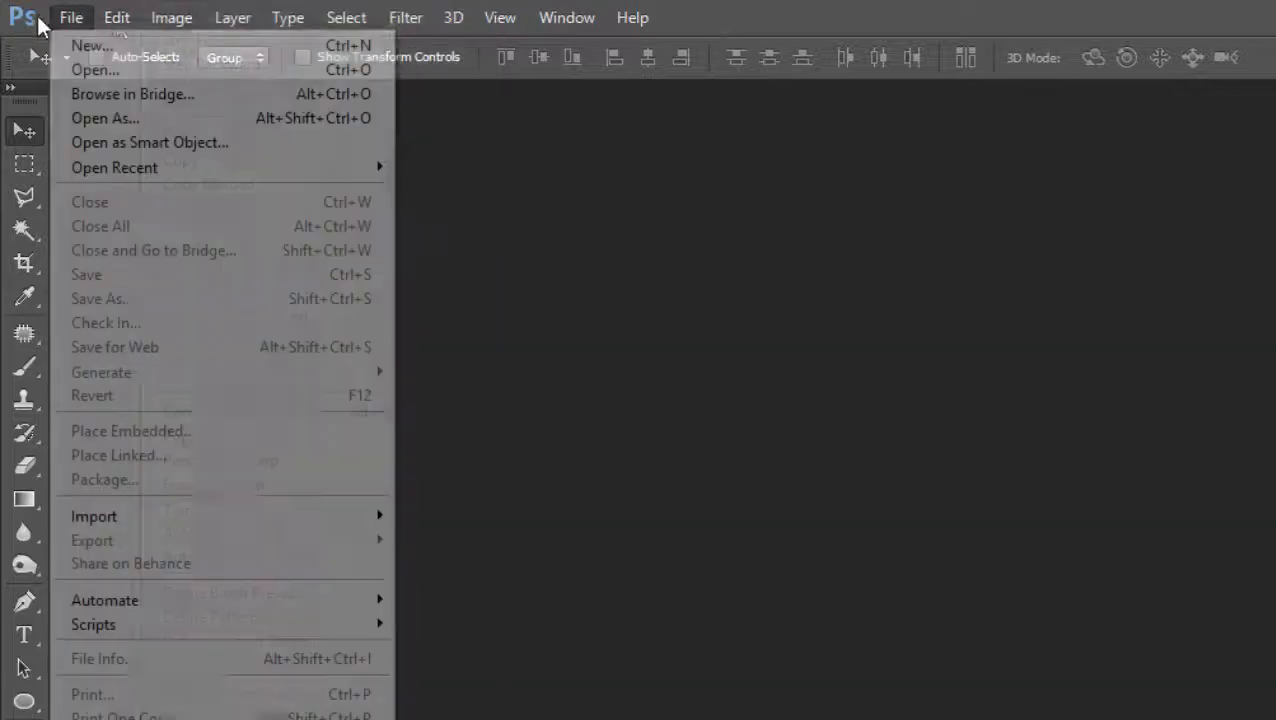
click(76, 50)
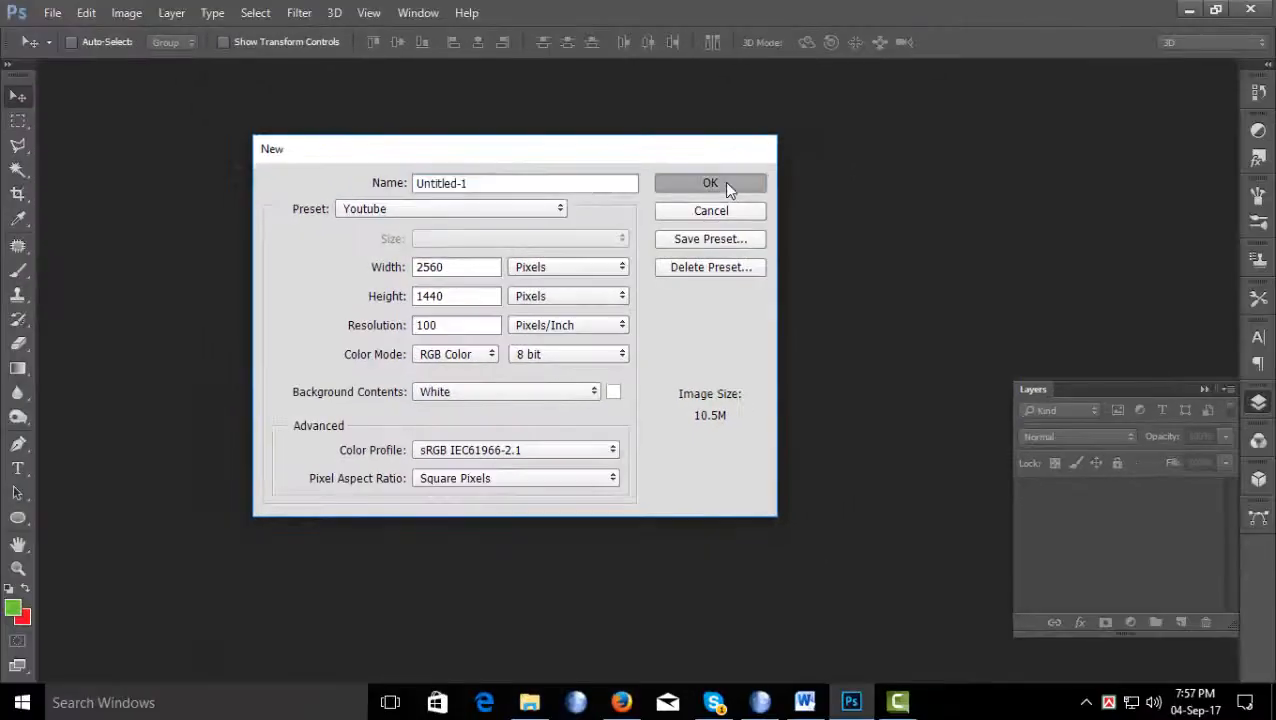
click(788, 168)
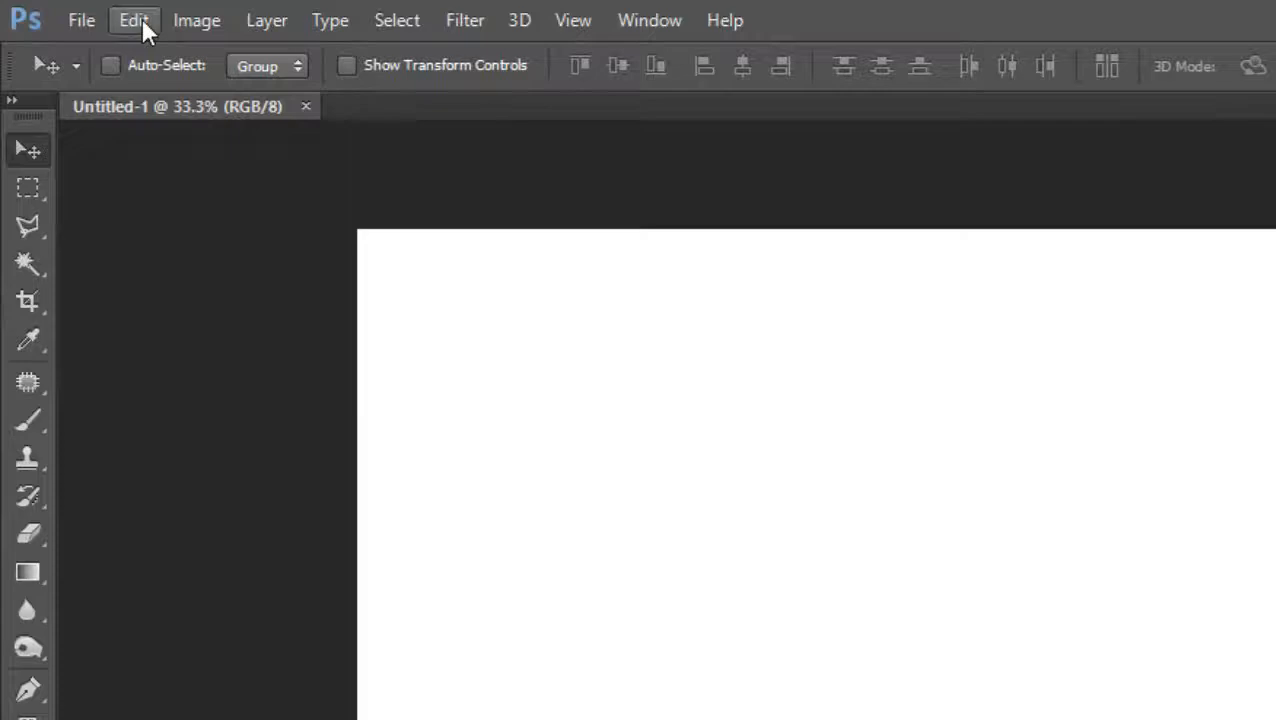
Start a Fill on the Background layer and set its contents to Foreground Color
click(88, 14)
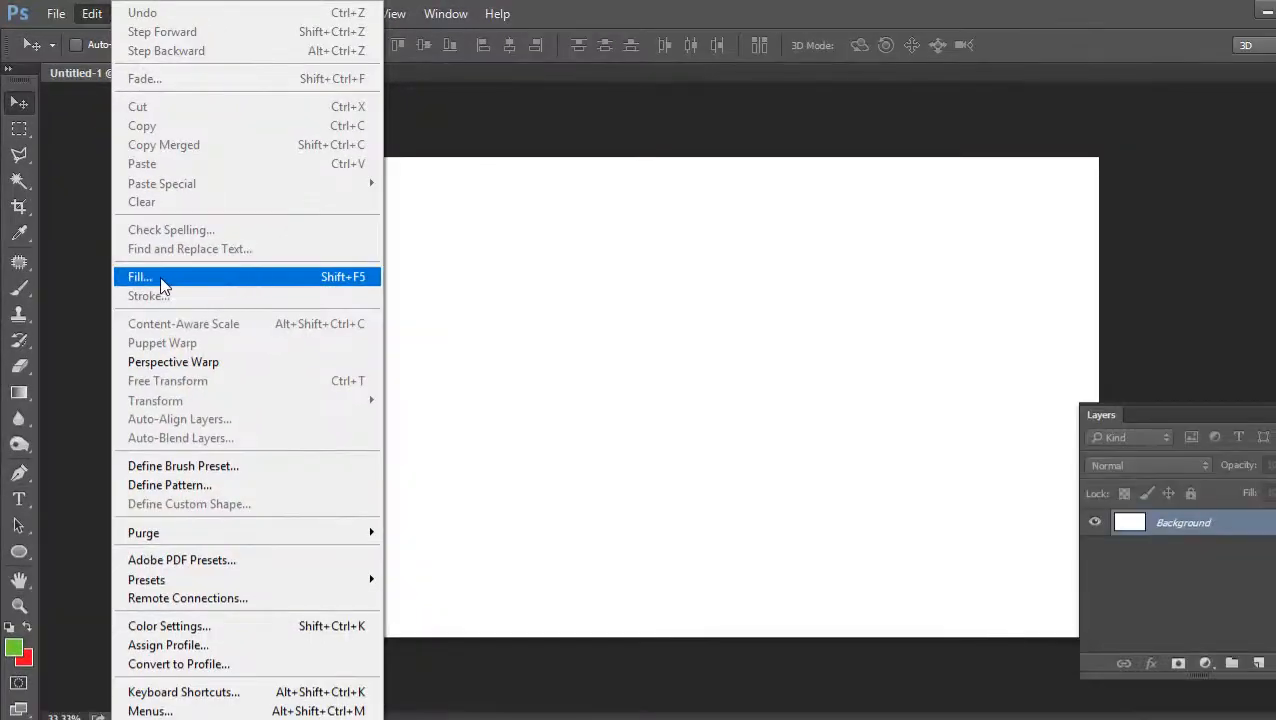
click(378, 652)
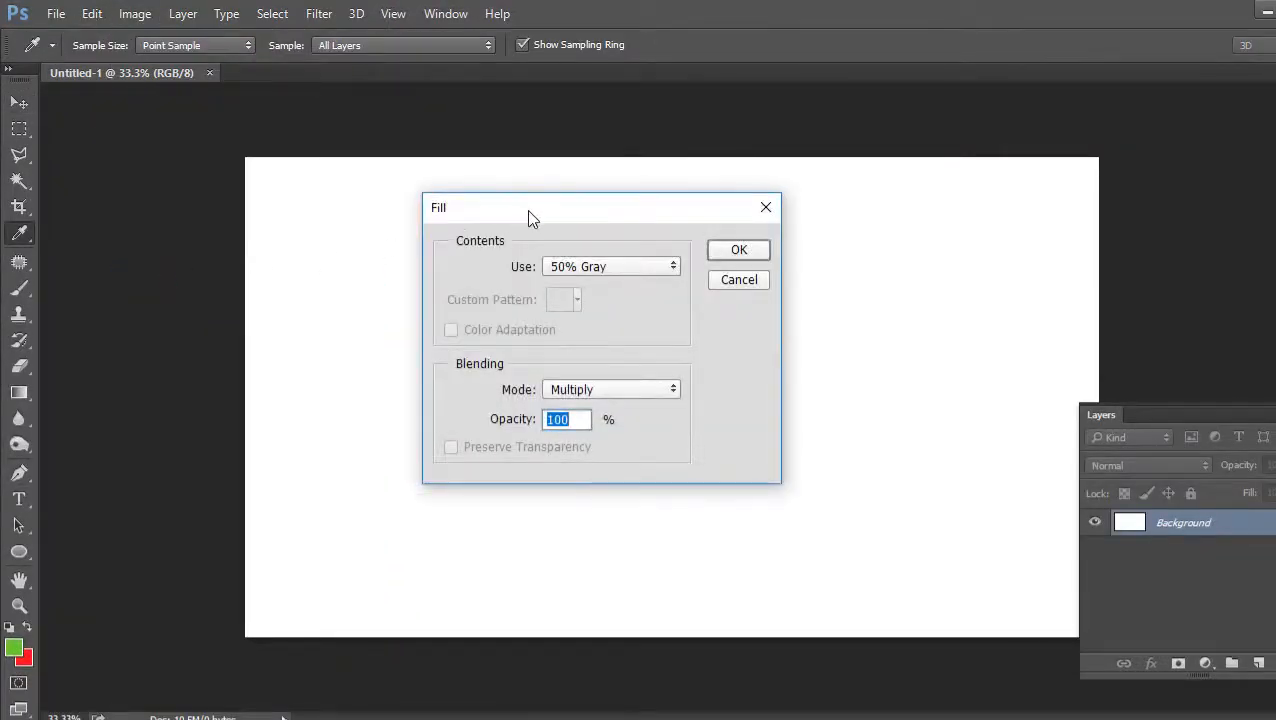
drag(526, 209, 778, 187)
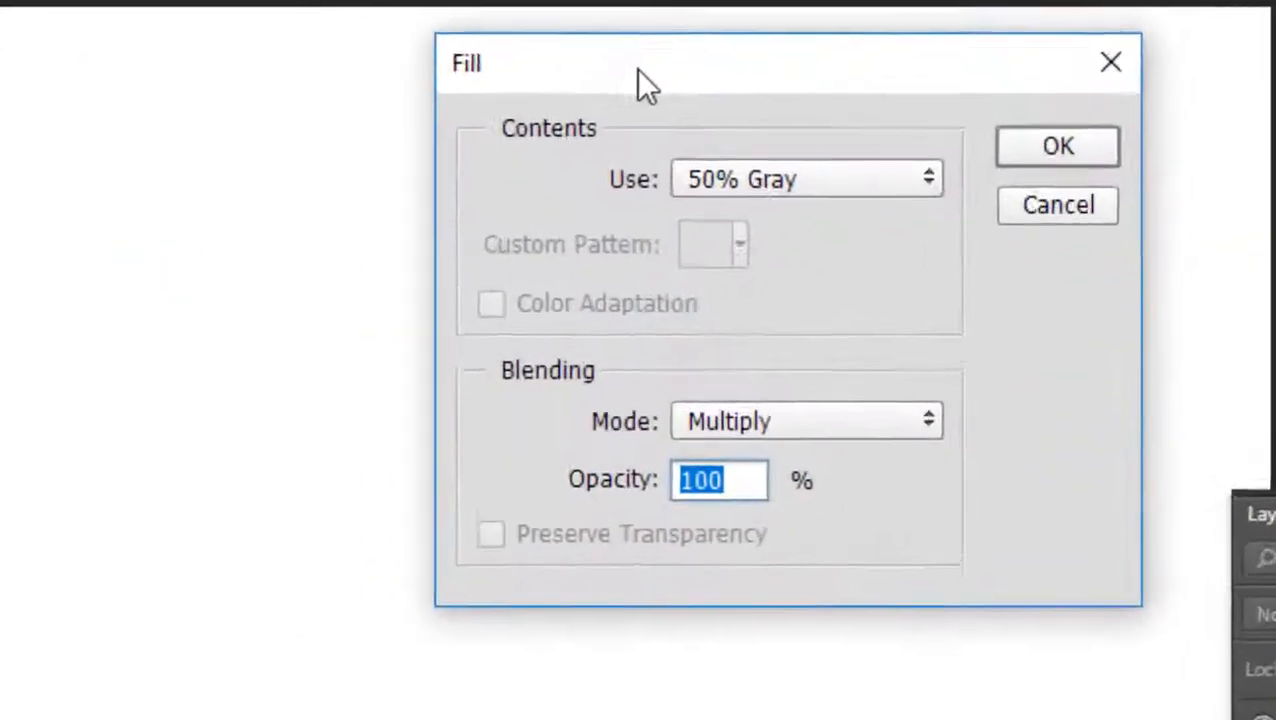
click(933, 176)
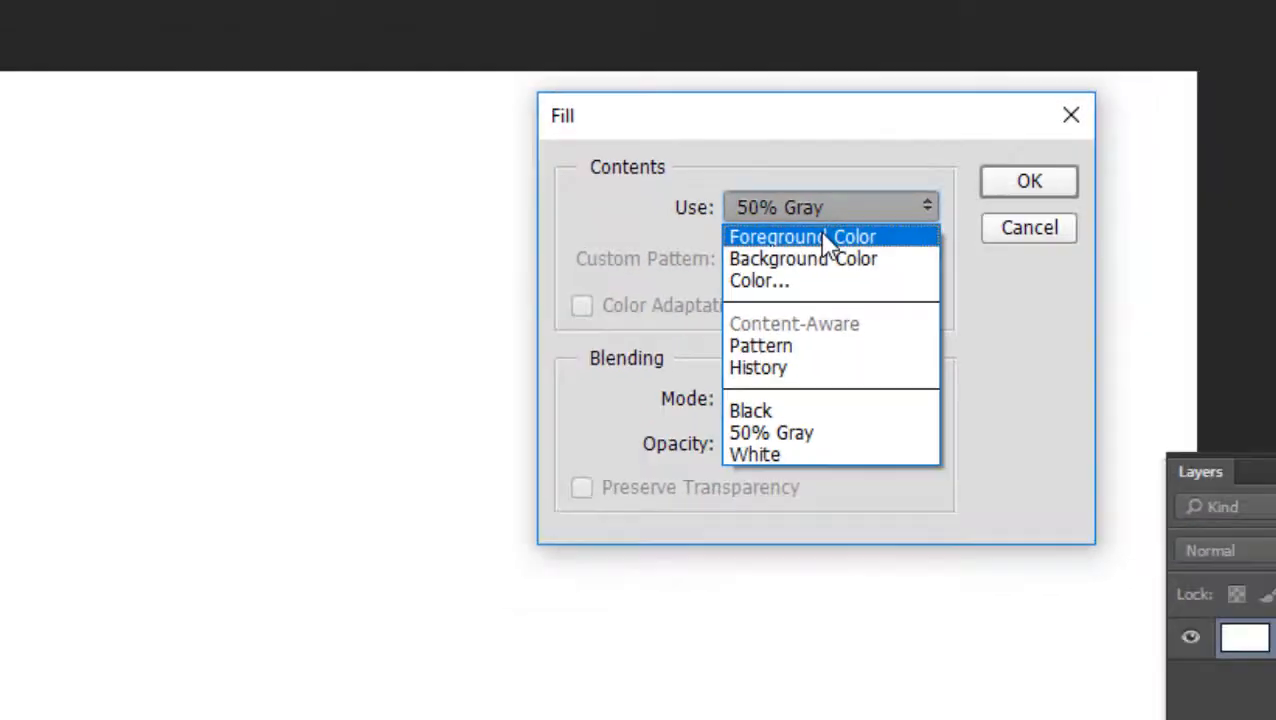
click(795, 214)
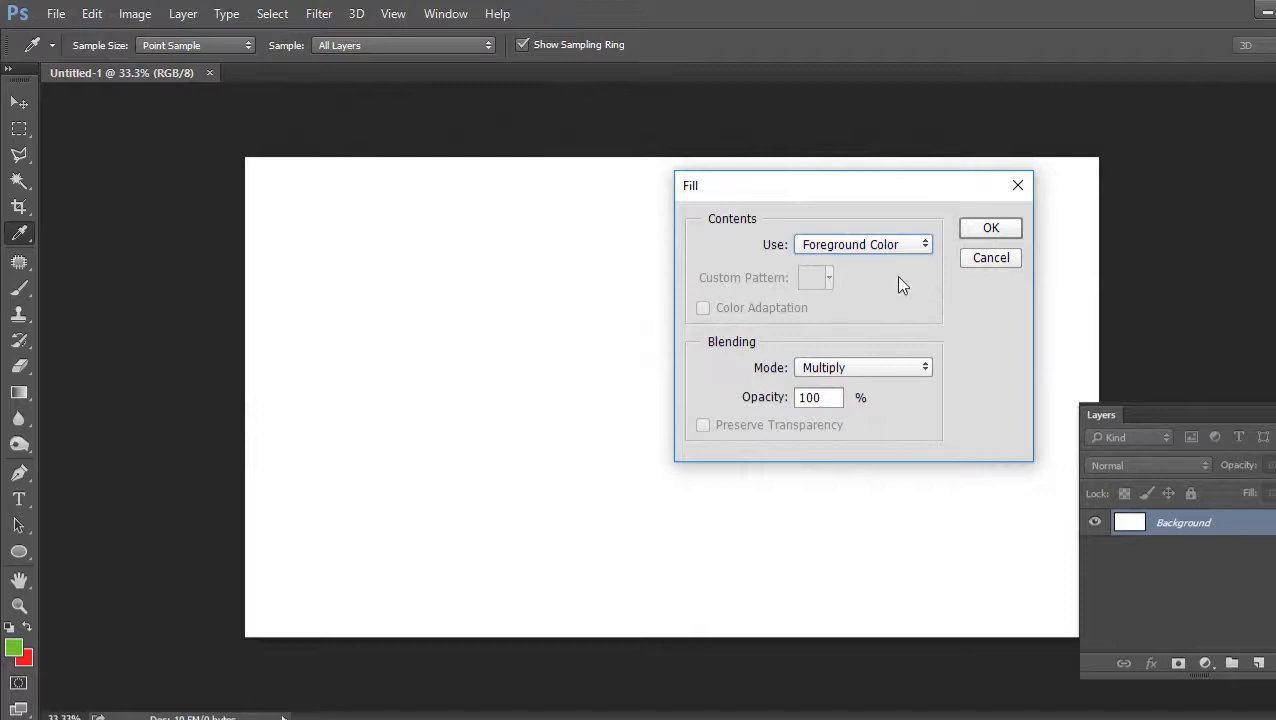
click(988, 228)
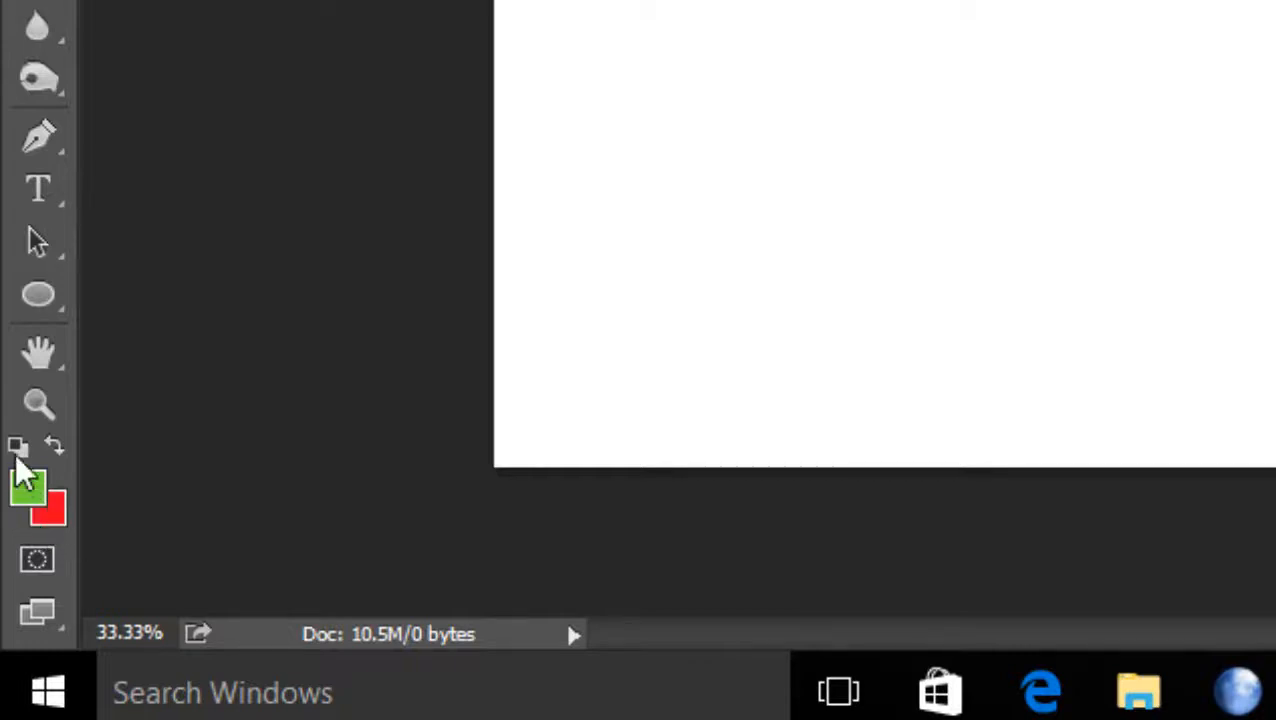
Change the fill contents to Background Color
key(shift+F5)
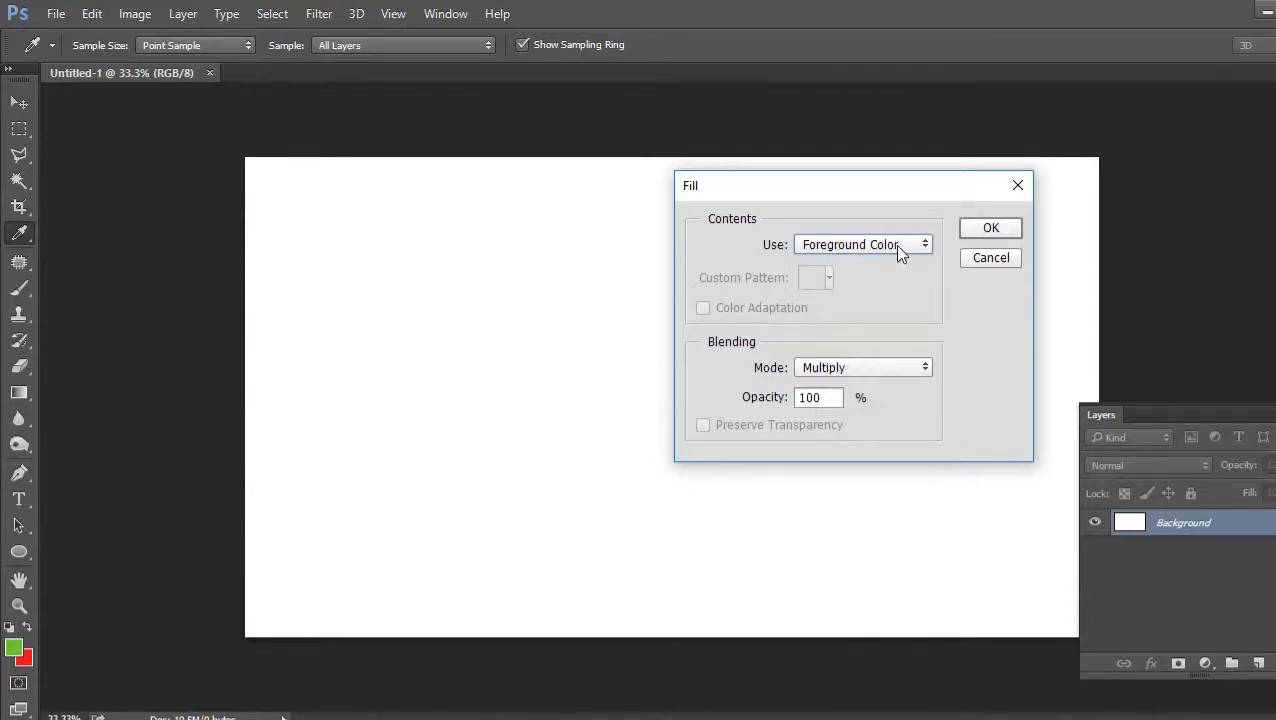
click(858, 248)
click(831, 276)
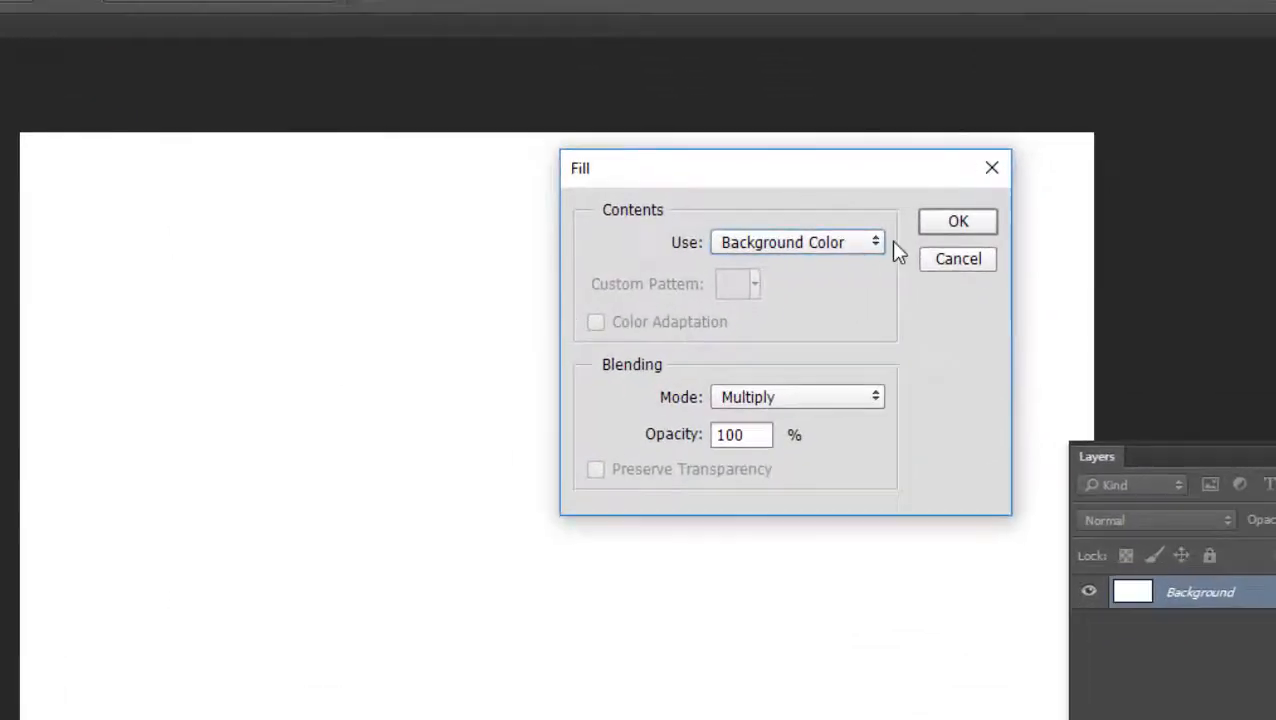
Set the fill contents to a custom color, try blue 0000ff in the Color Picker, and cancel the color choice
click(905, 248)
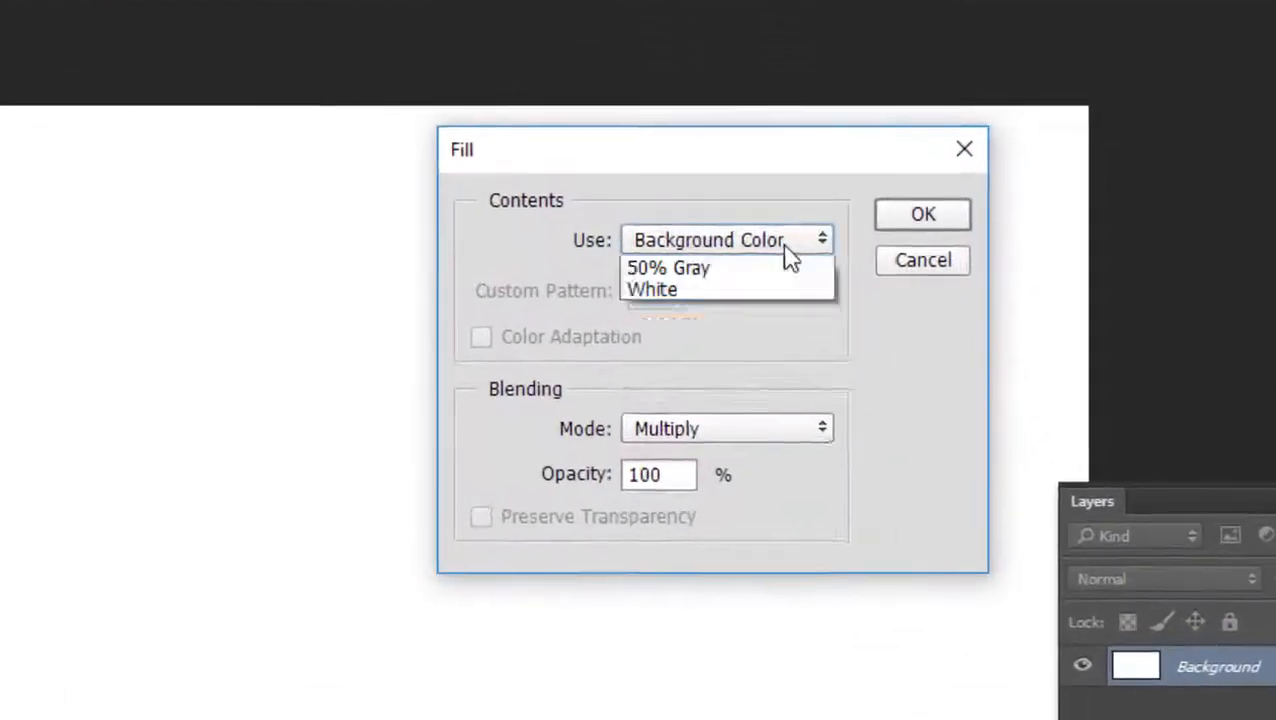
click(662, 316)
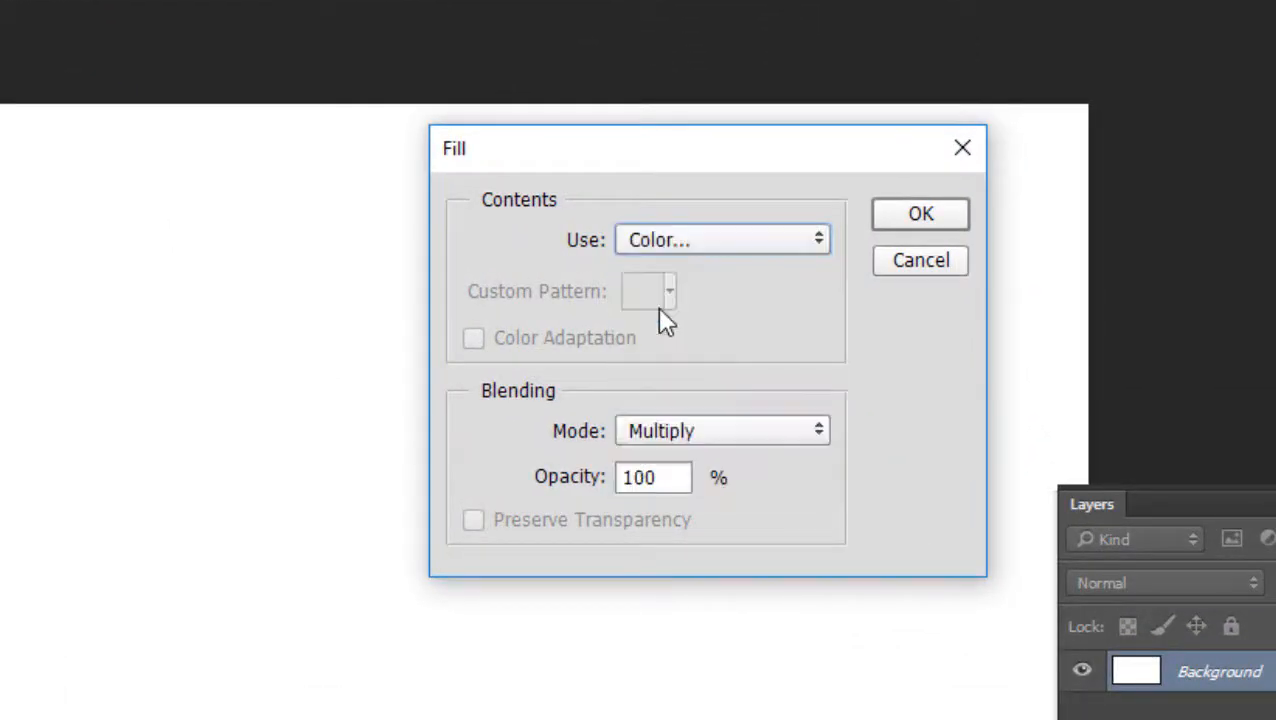
drag(860, 48, 737, 53)
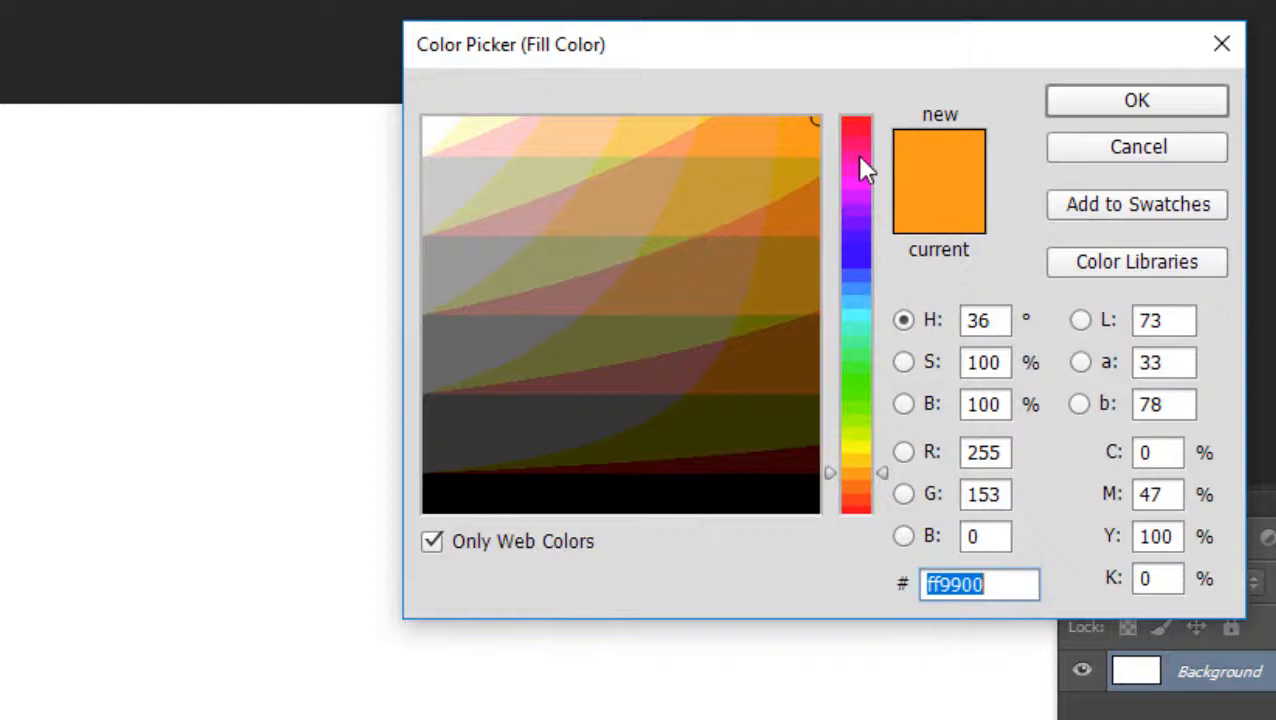
click(853, 254)
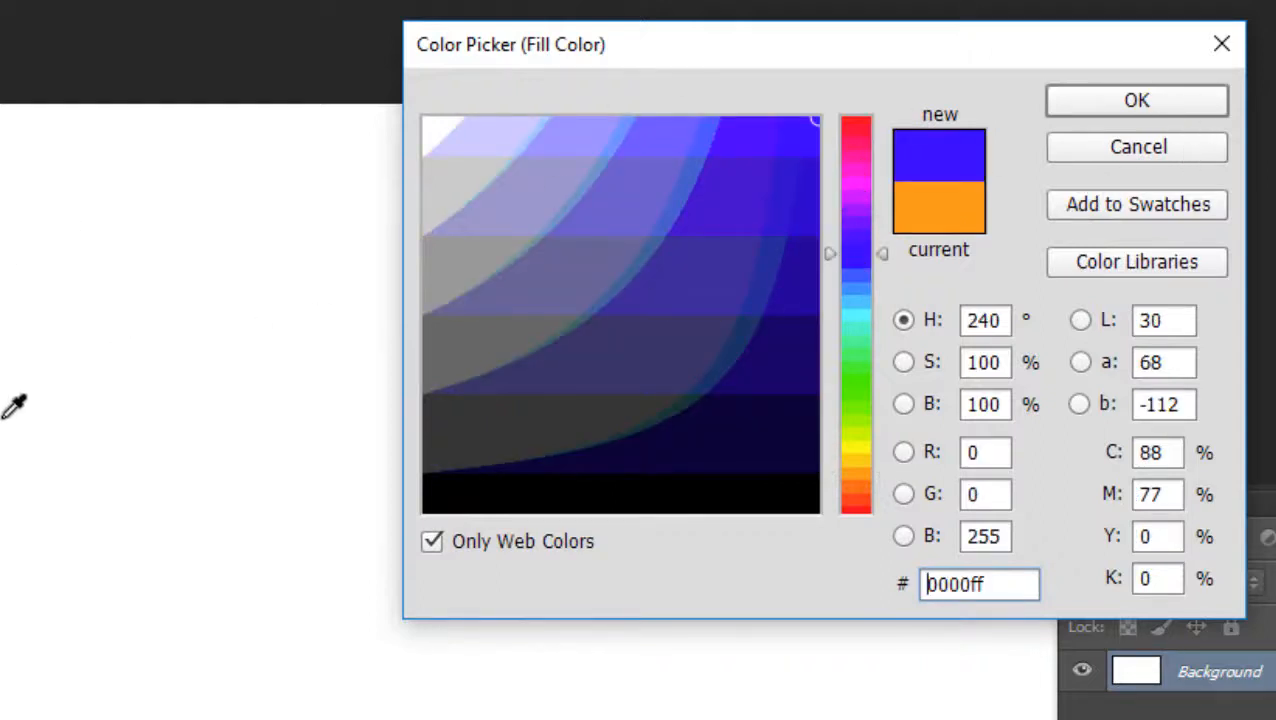
click(1160, 146)
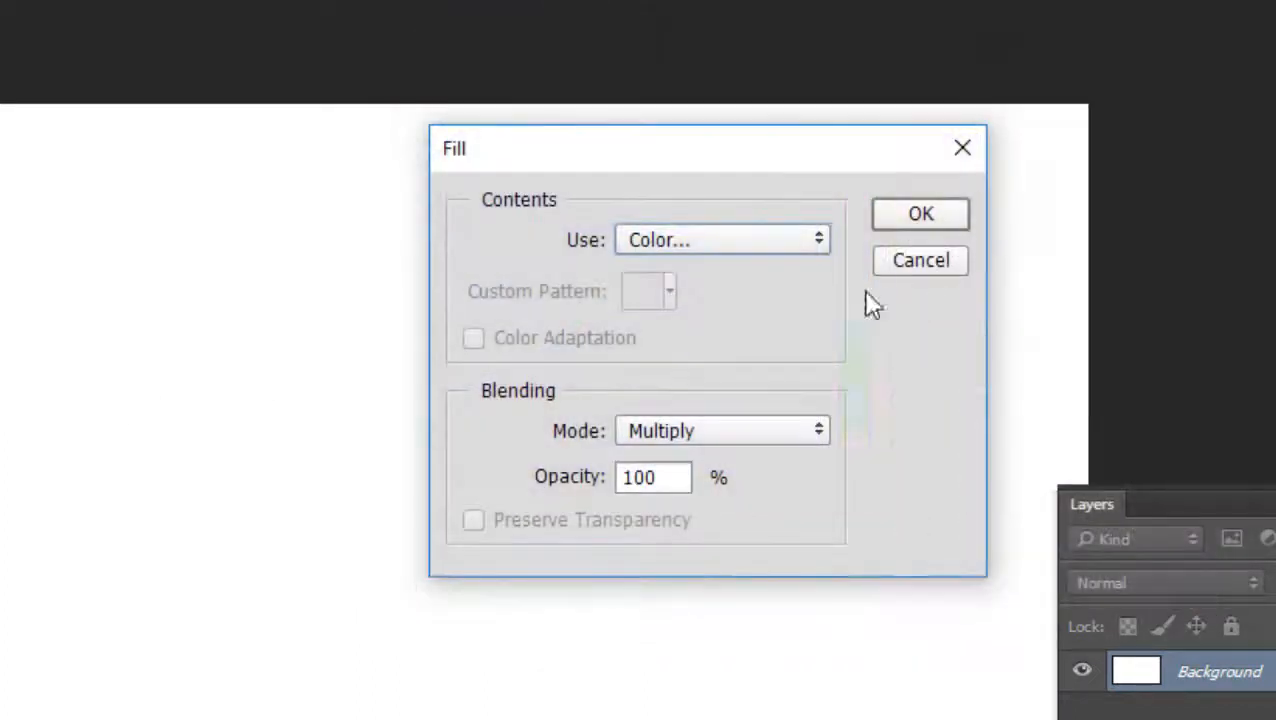
Fill the Background layer with the blue bubbles custom pattern in Multiply mode at 100% opacity, and undo the fill
click(730, 250)
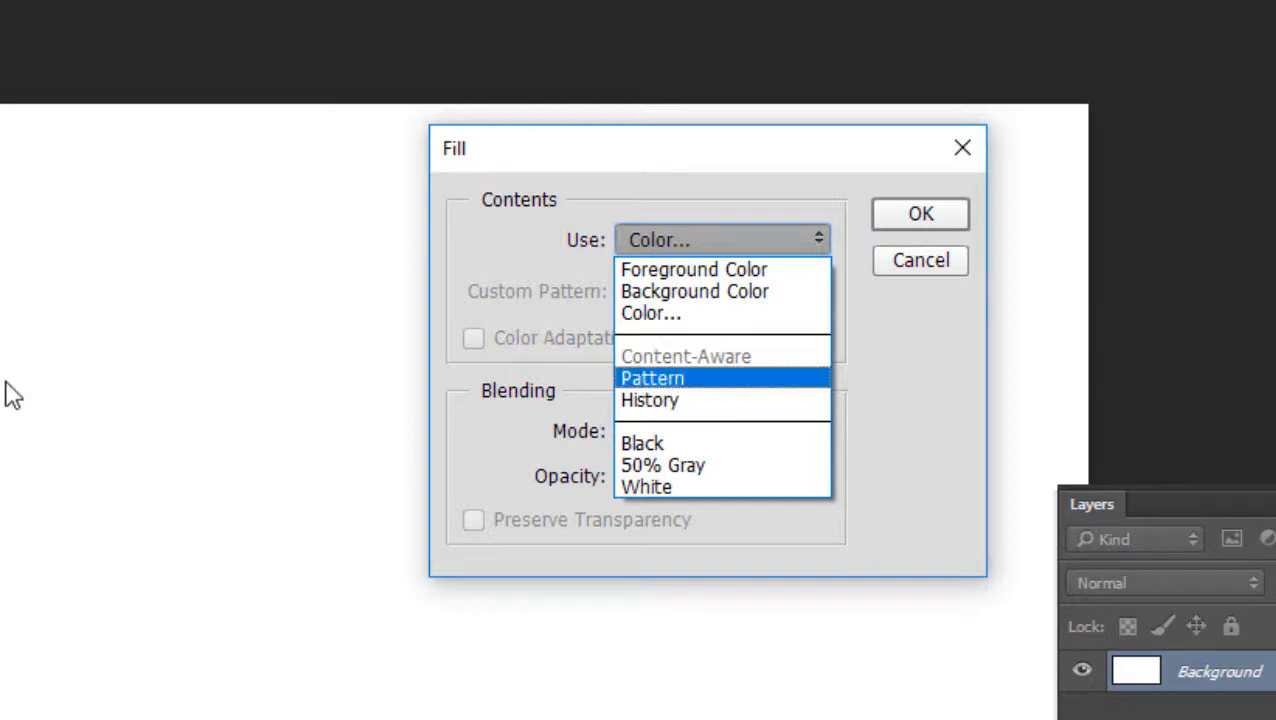
click(680, 379)
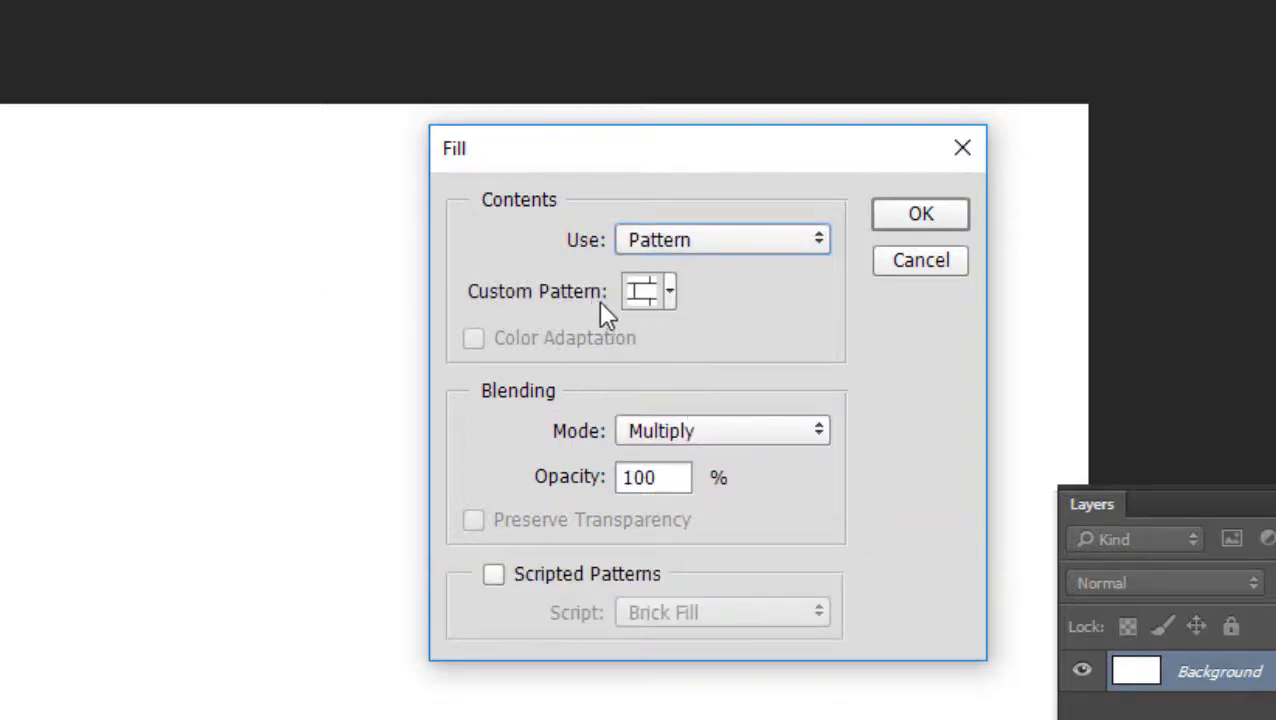
click(669, 291)
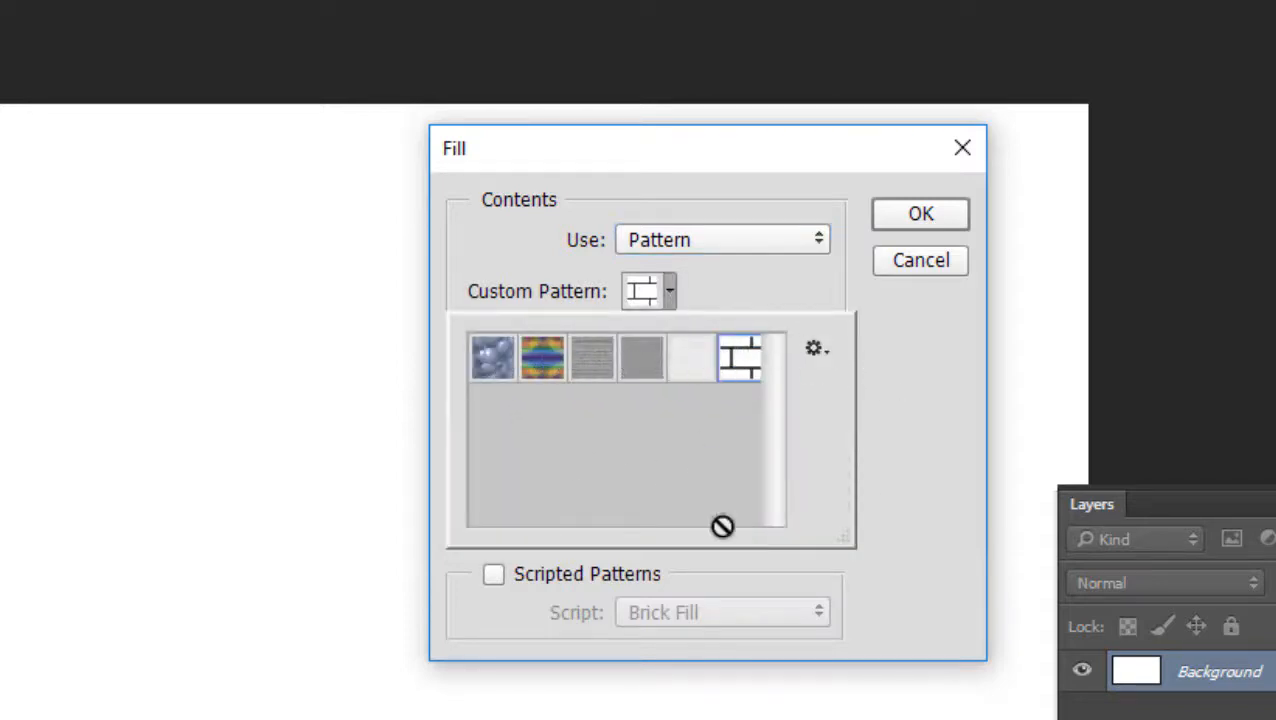
click(590, 365)
click(635, 368)
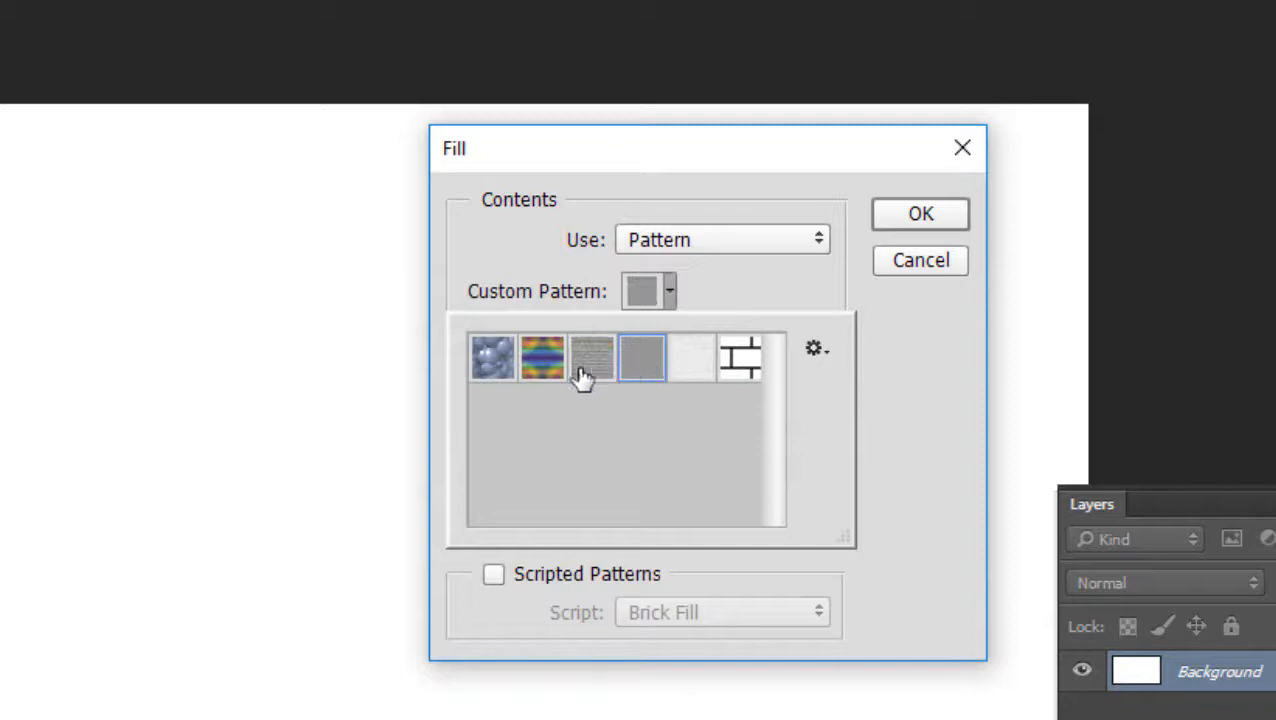
click(540, 372)
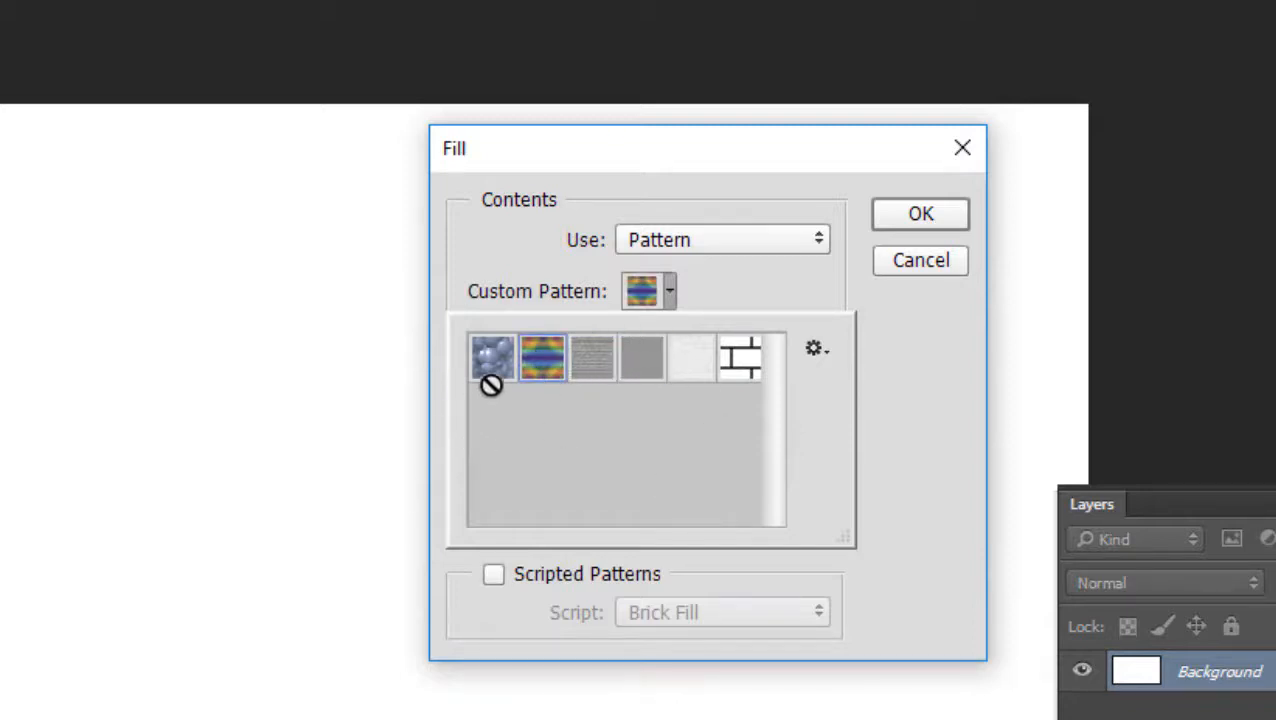
click(491, 368)
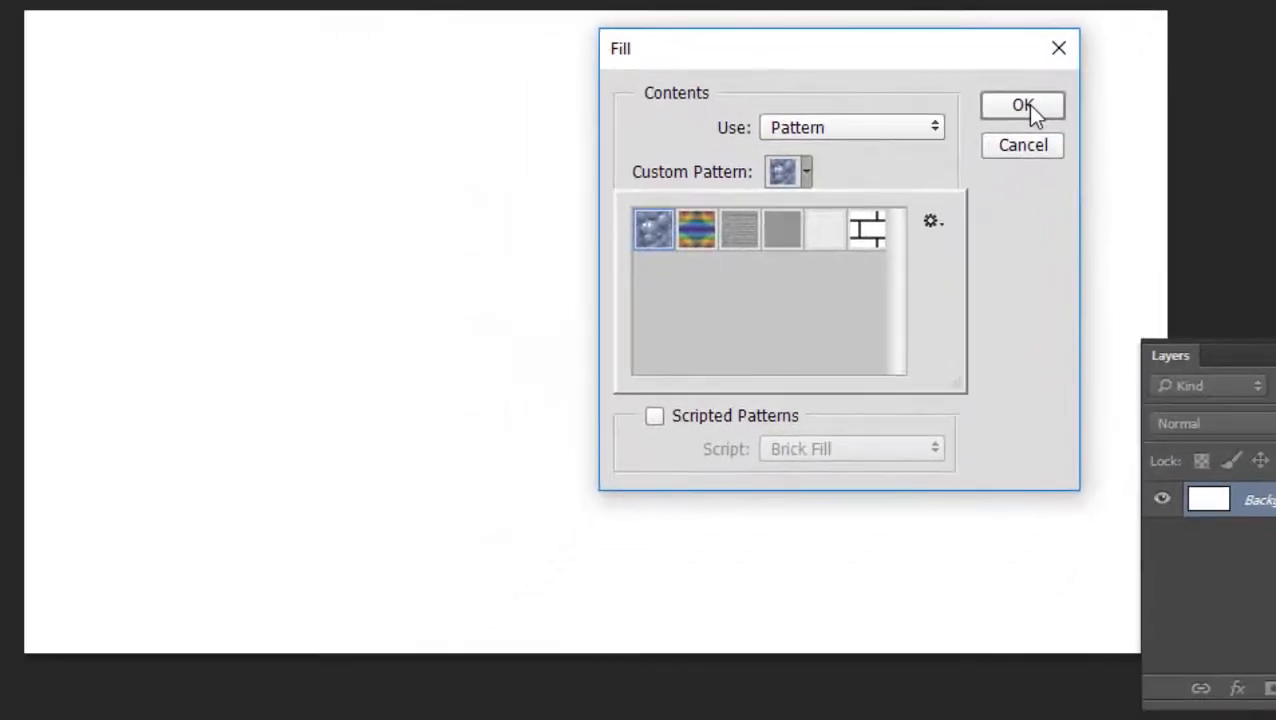
click(1027, 105)
click(1027, 105)
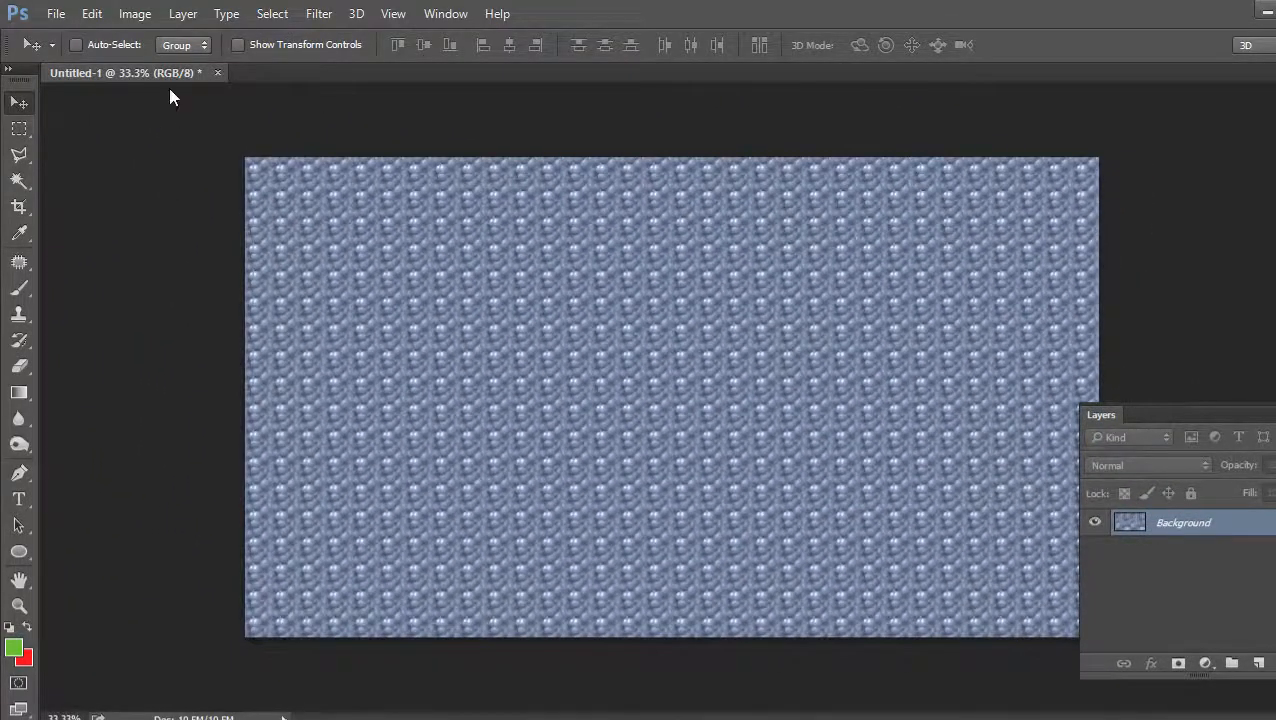
click(91, 13)
click(135, 12)
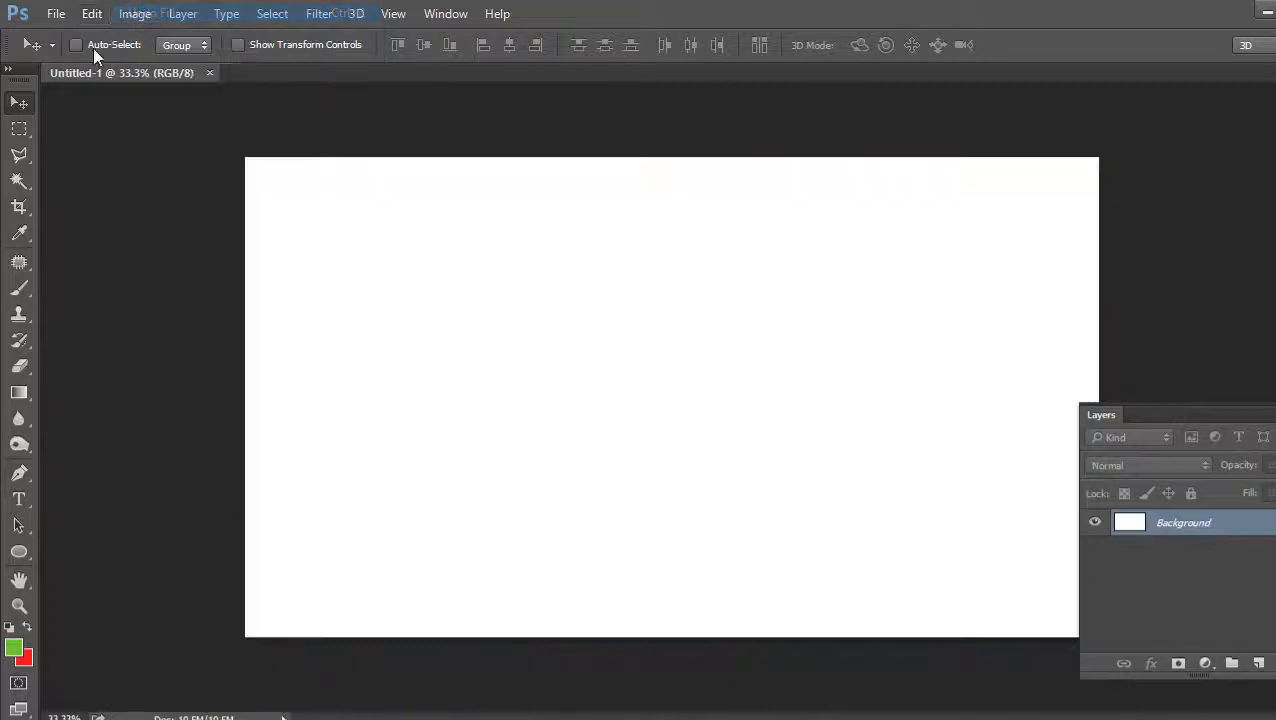
Fill the Background layer with the black-and-white brick pattern, Pattern 1, and undo the fill
click(91, 13)
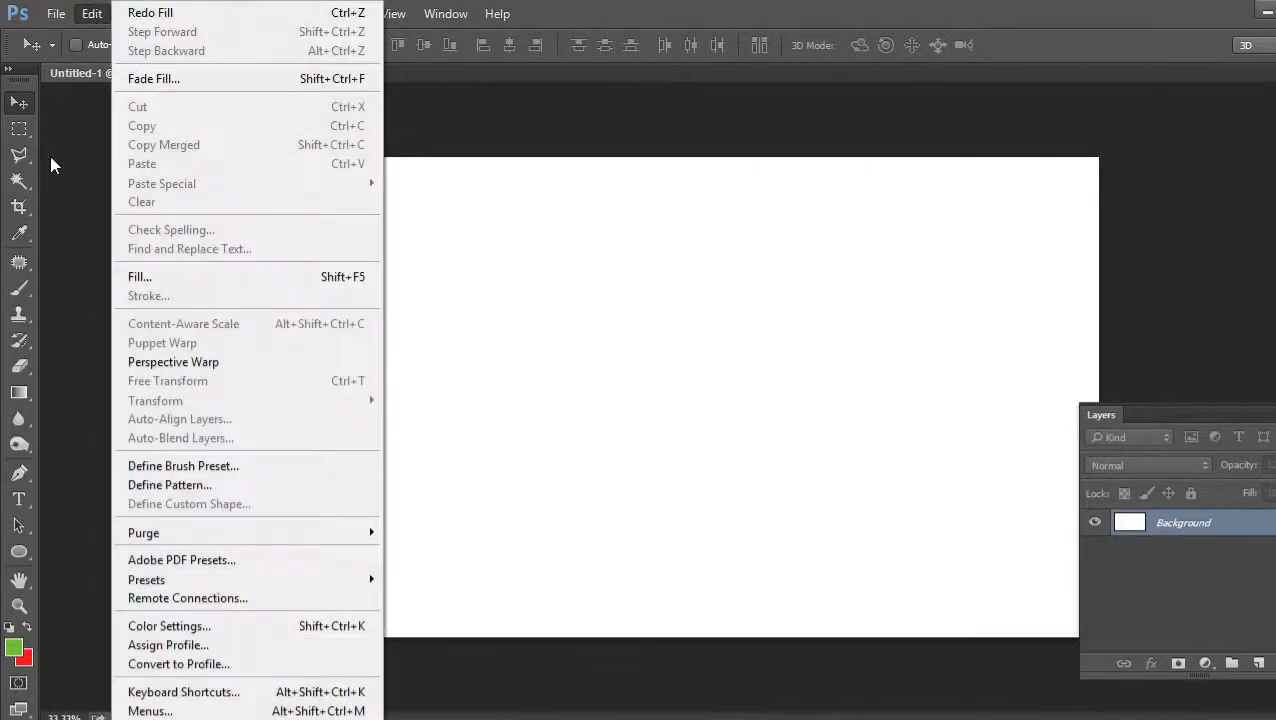
click(170, 276)
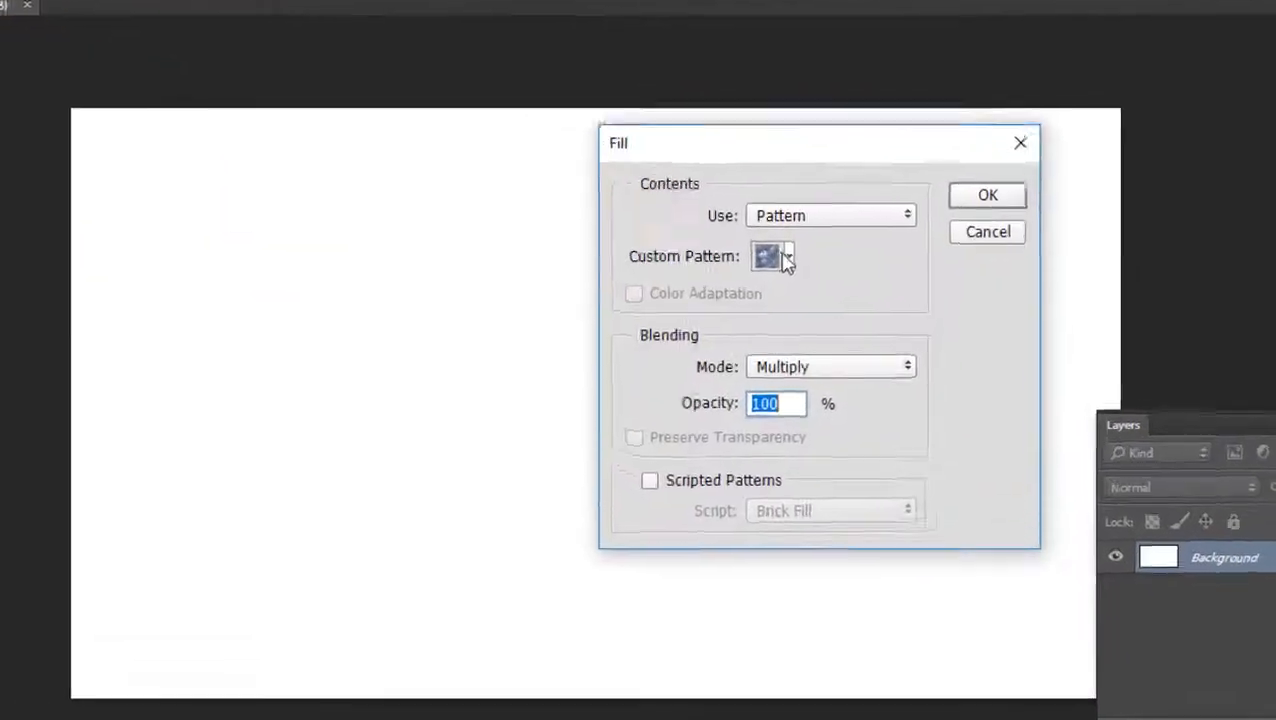
click(787, 257)
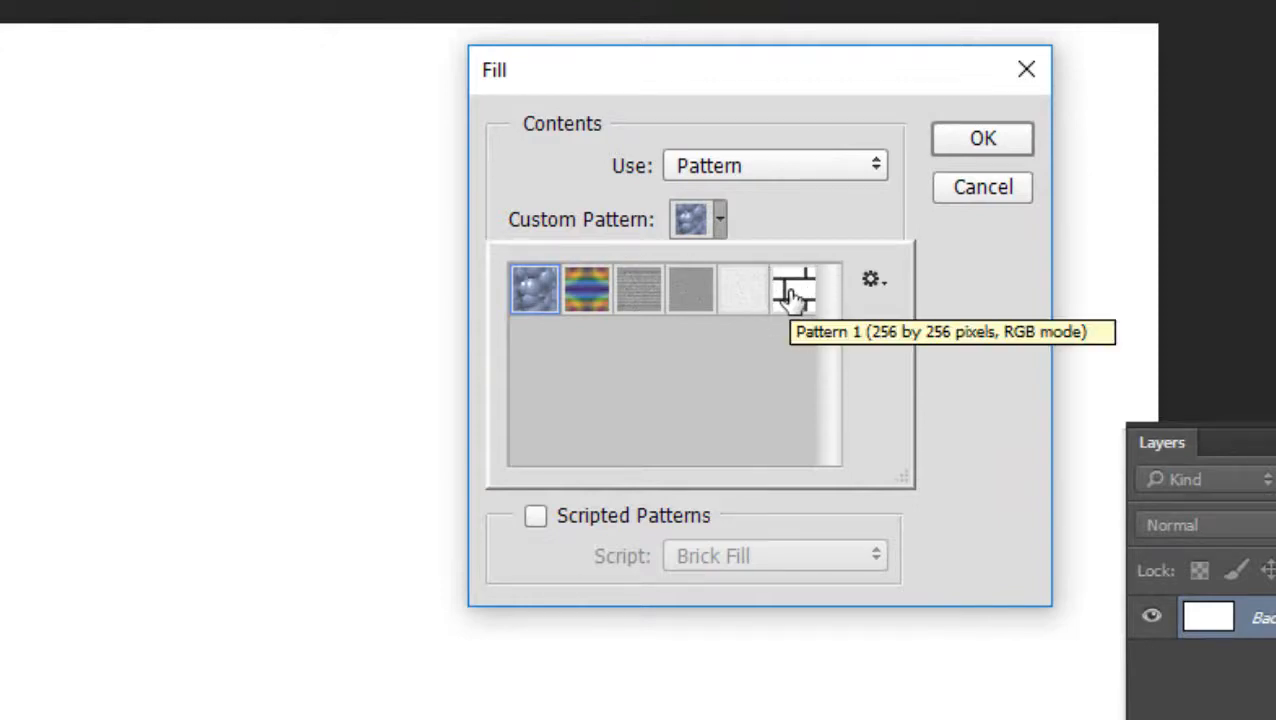
mouse_move(793, 292)
mouse_down()
mouse_move(777, 336)
mouse_move(751, 344)
mouse_move(541, 318)
mouse_move(729, 293)
mouse_move(672, 276)
mouse_move(646, 347)
mouse_move(234, 412)
mouse_move(112, 306)
mouse_move(801, 339)
mouse_move(801, 304)
mouse_up()
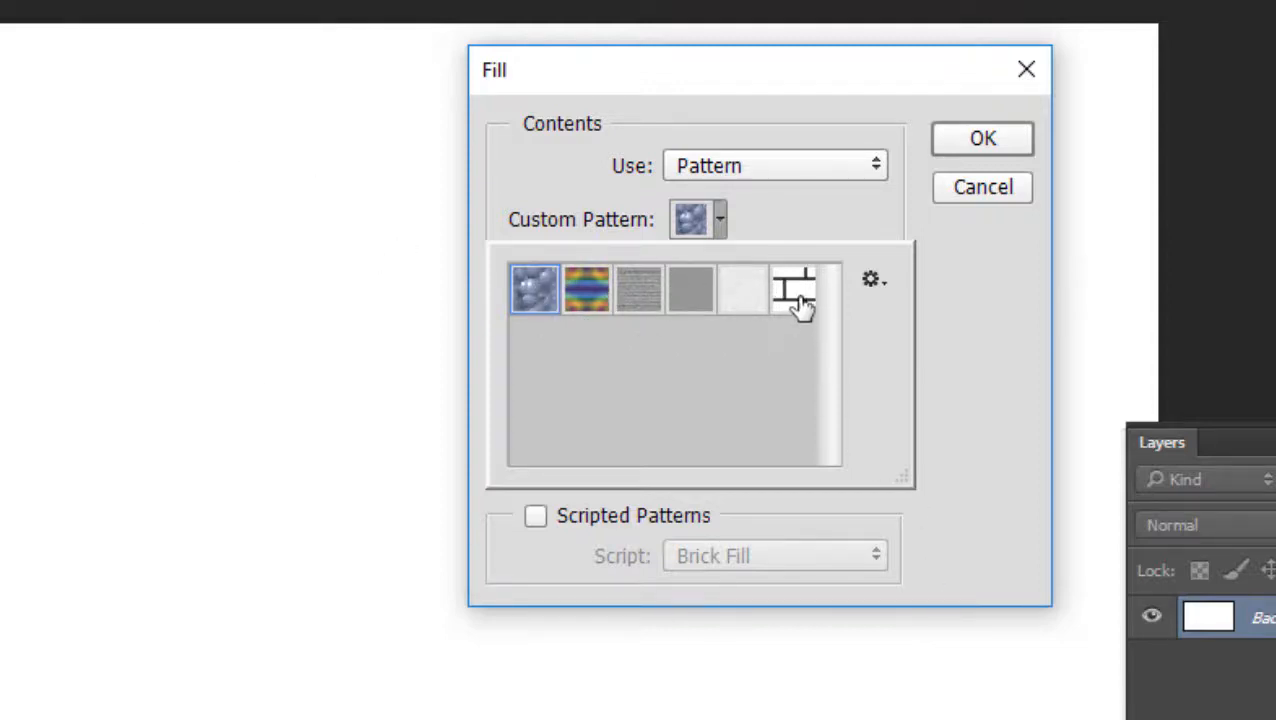
click(795, 290)
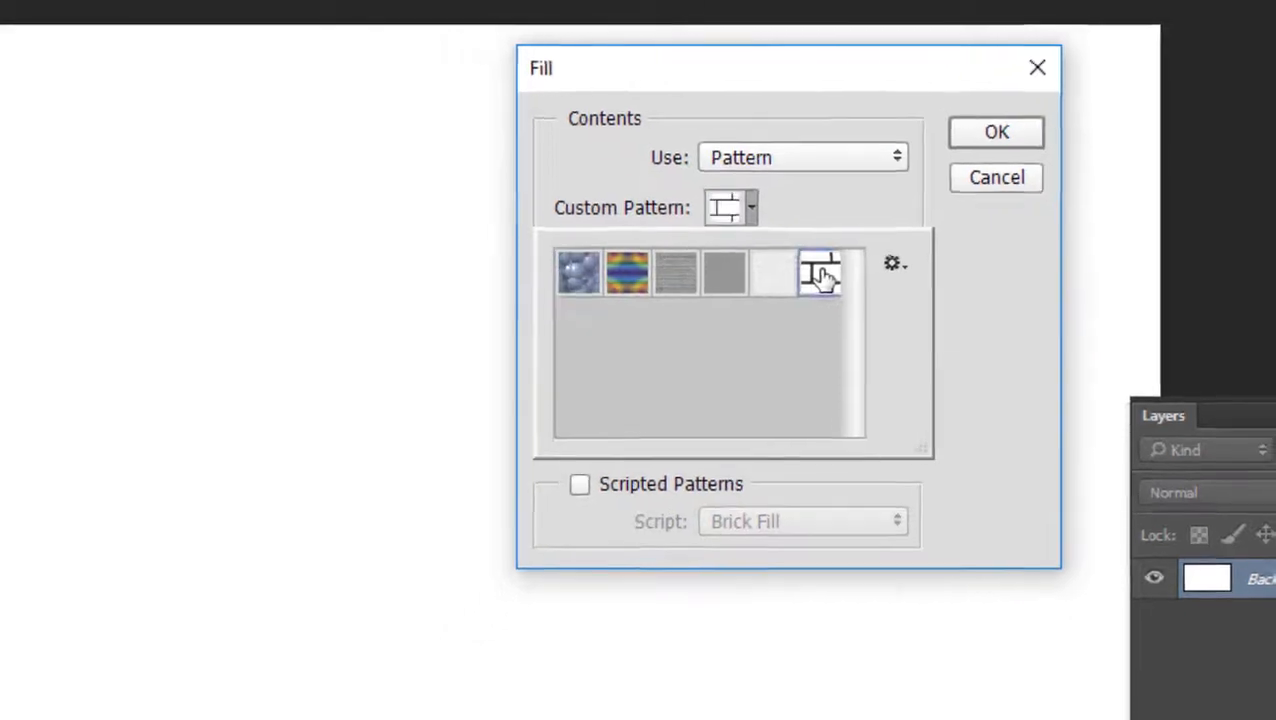
click(983, 138)
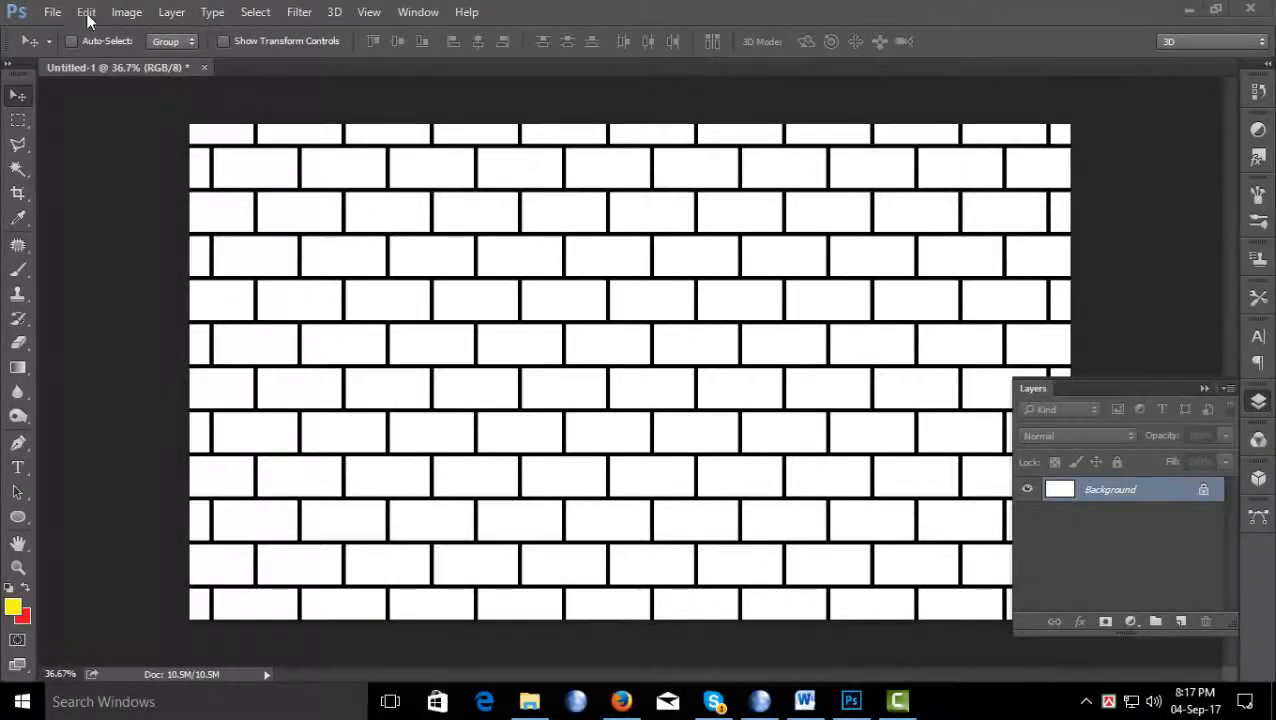
click(87, 12)
click(135, 11)
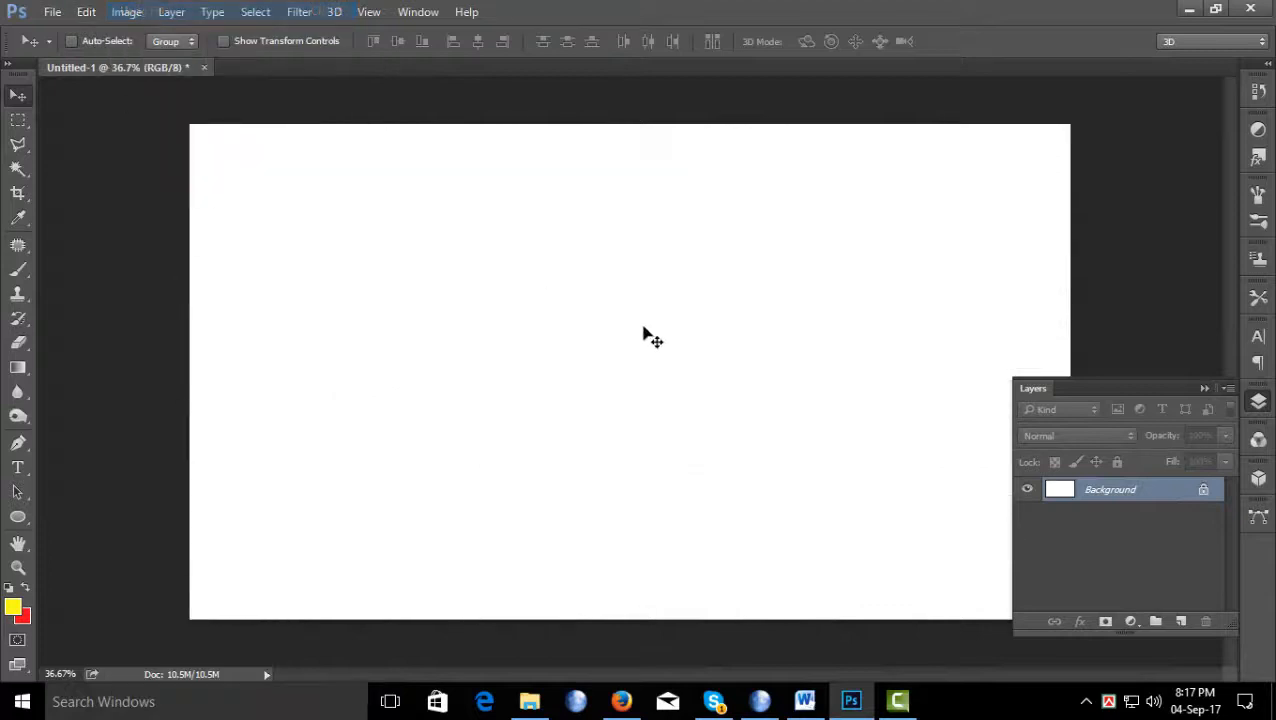
Fill the Background layer with 50% Gray in Normal mode at 100% opacity, and undo the fill
click(87, 12)
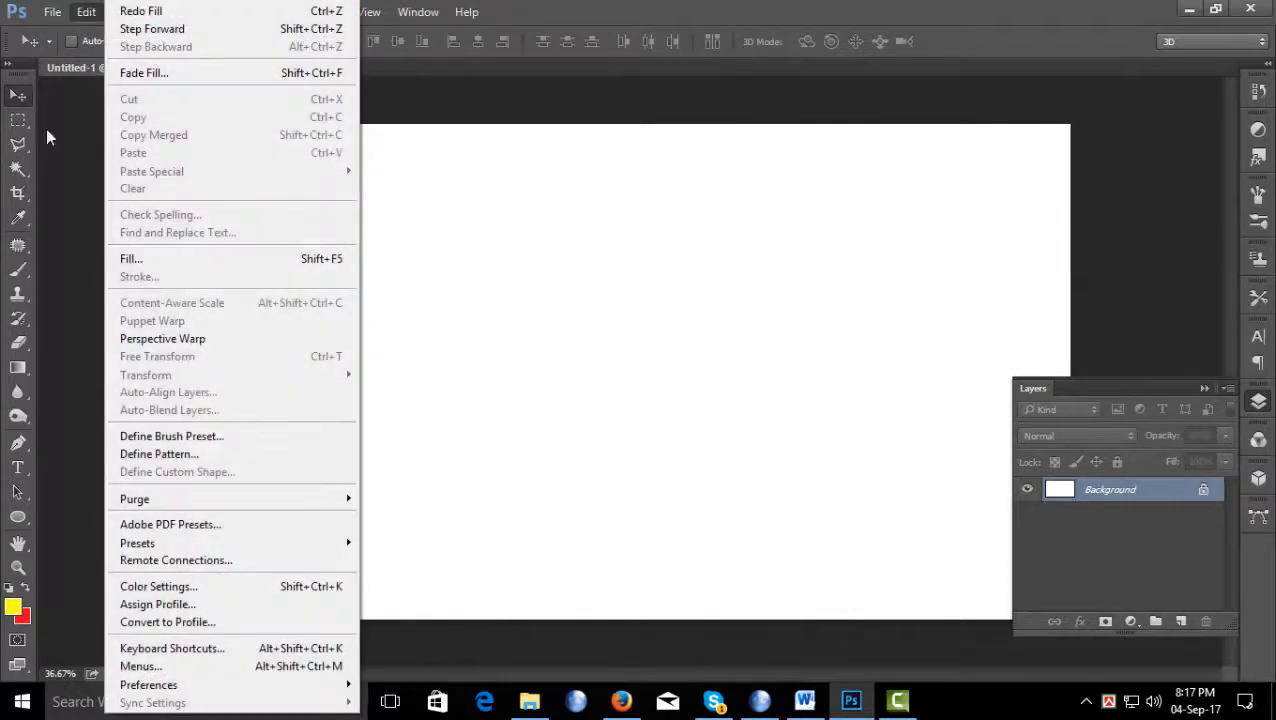
click(129, 264)
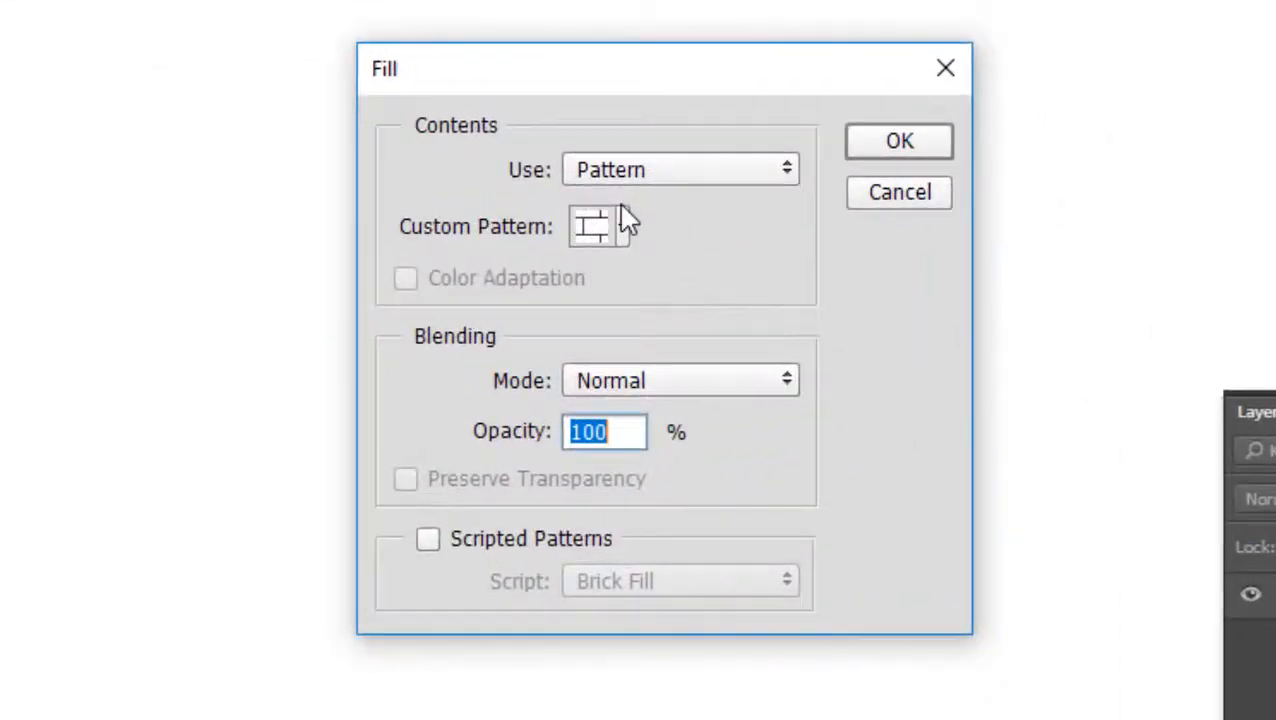
click(744, 185)
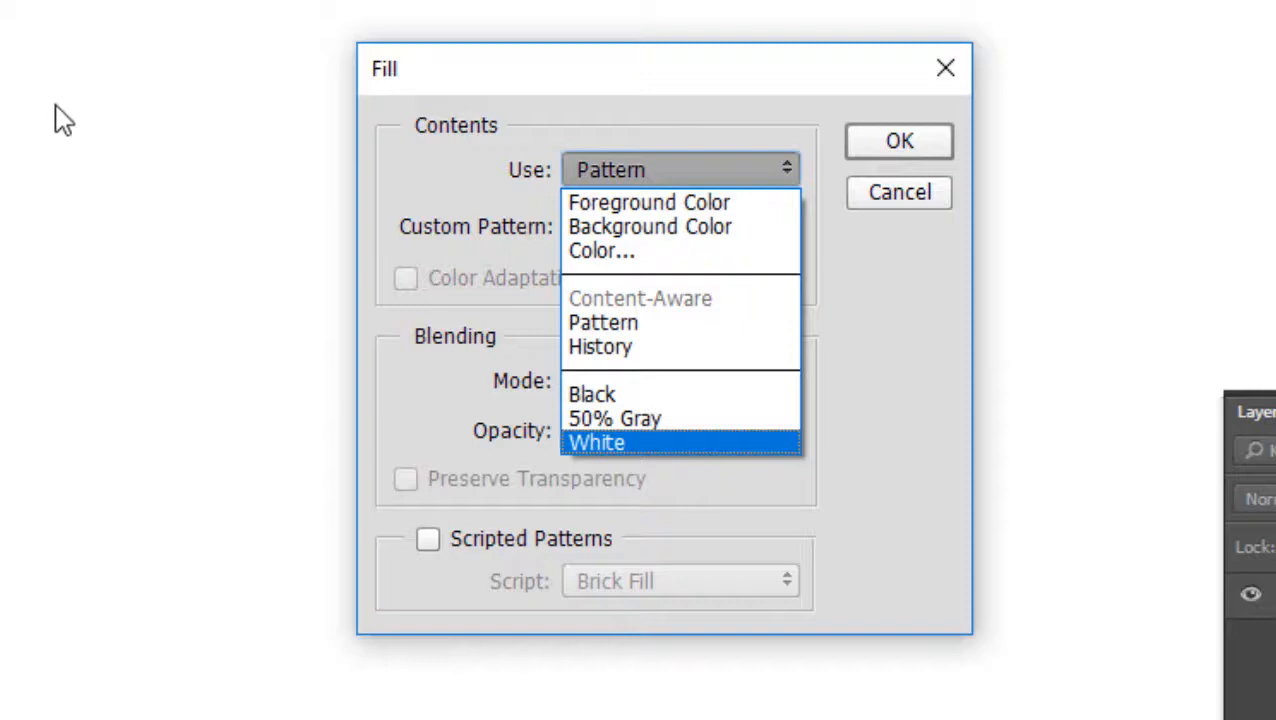
click(621, 420)
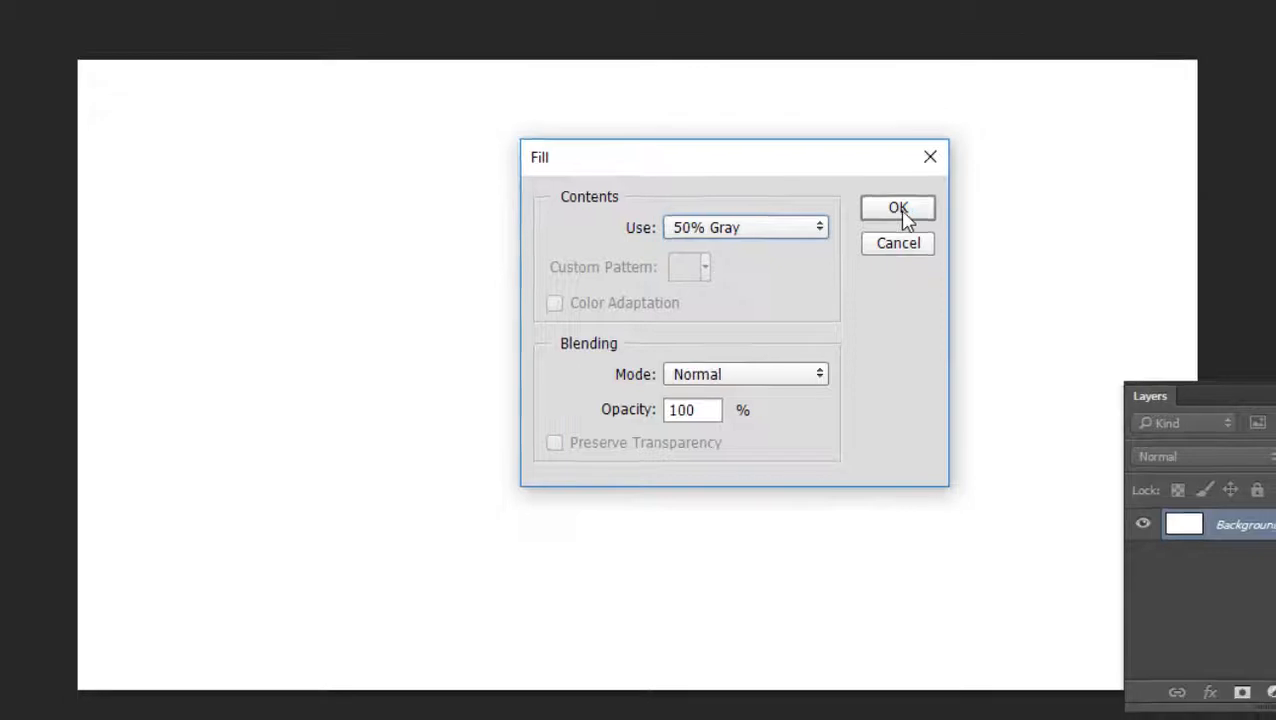
click(899, 210)
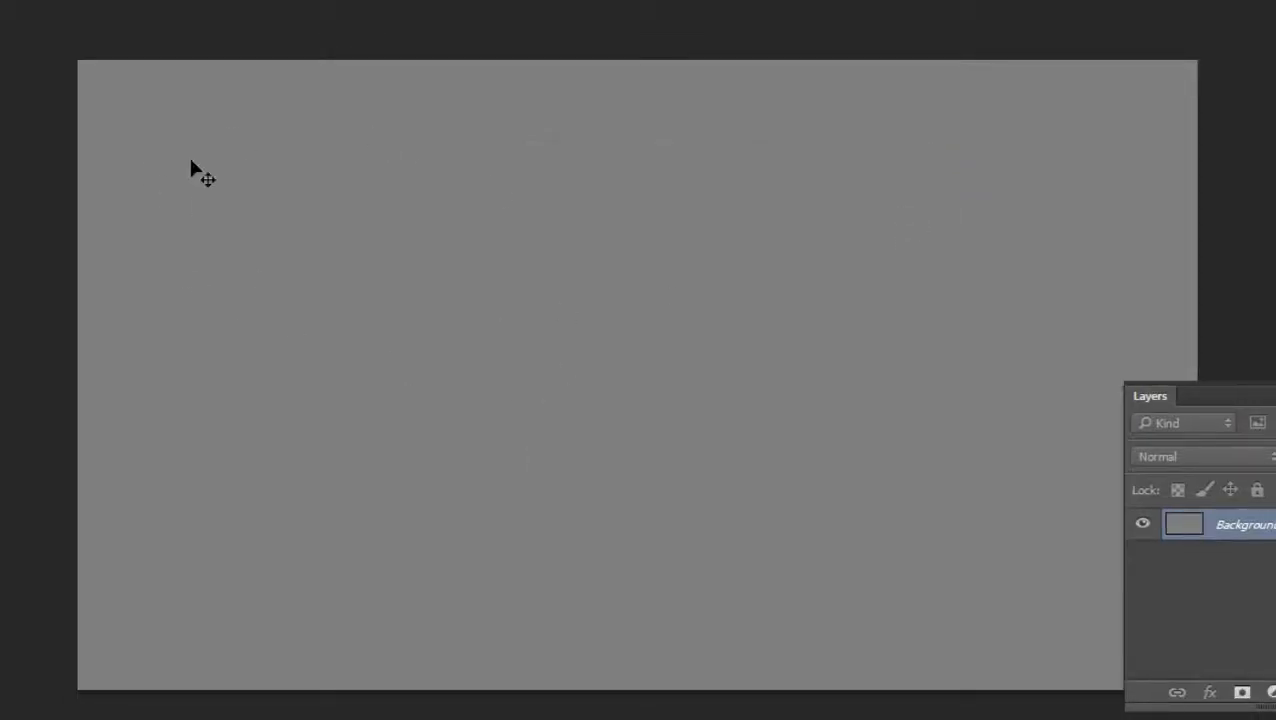
click(90, 14)
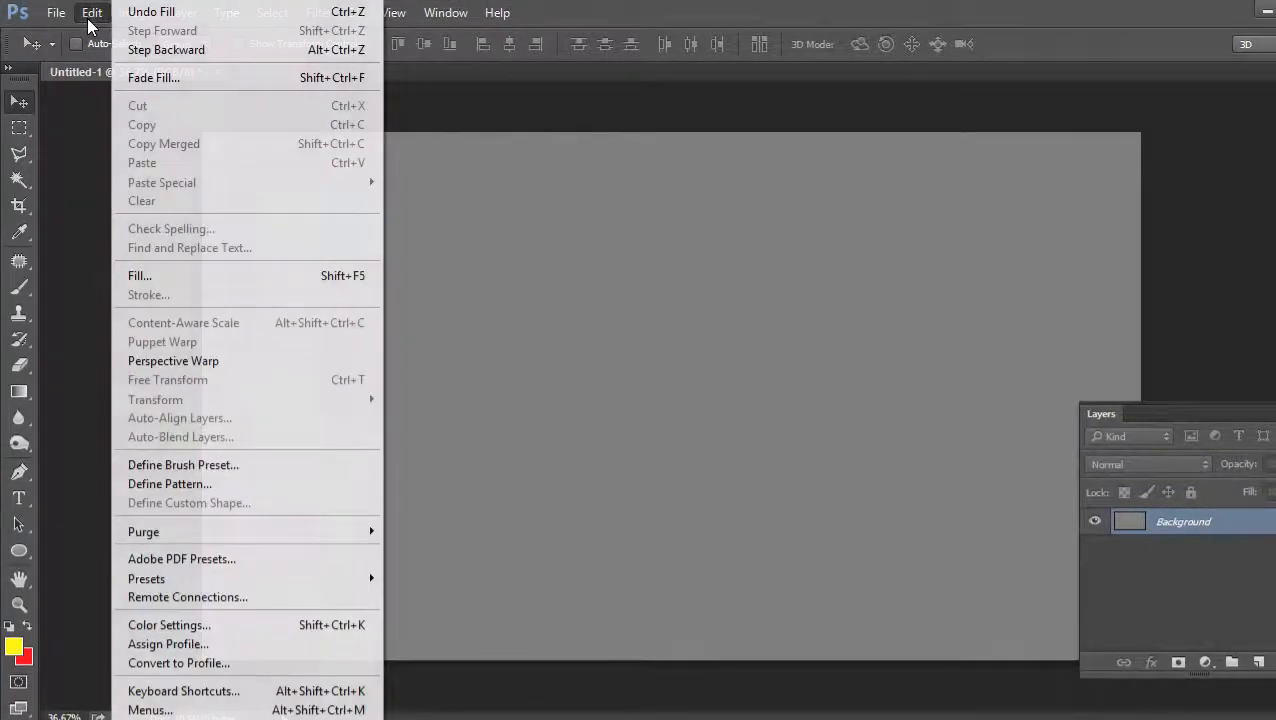
click(150, 12)
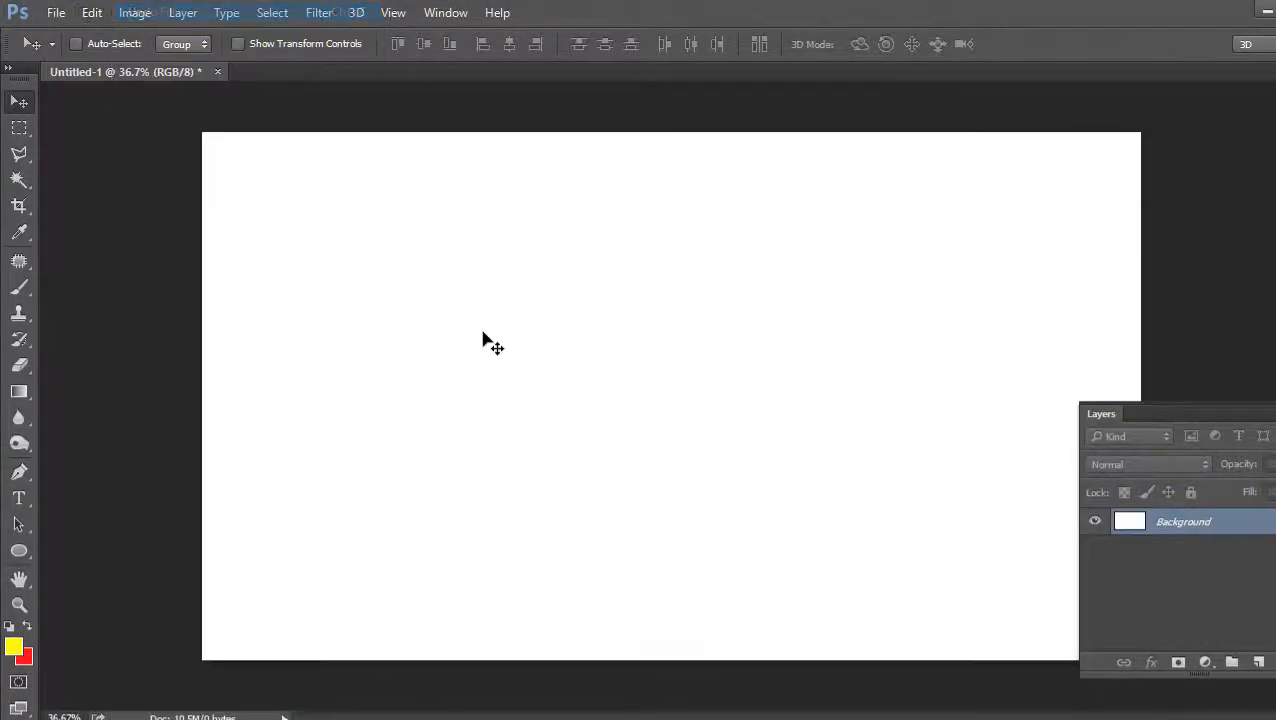
click(88, 14)
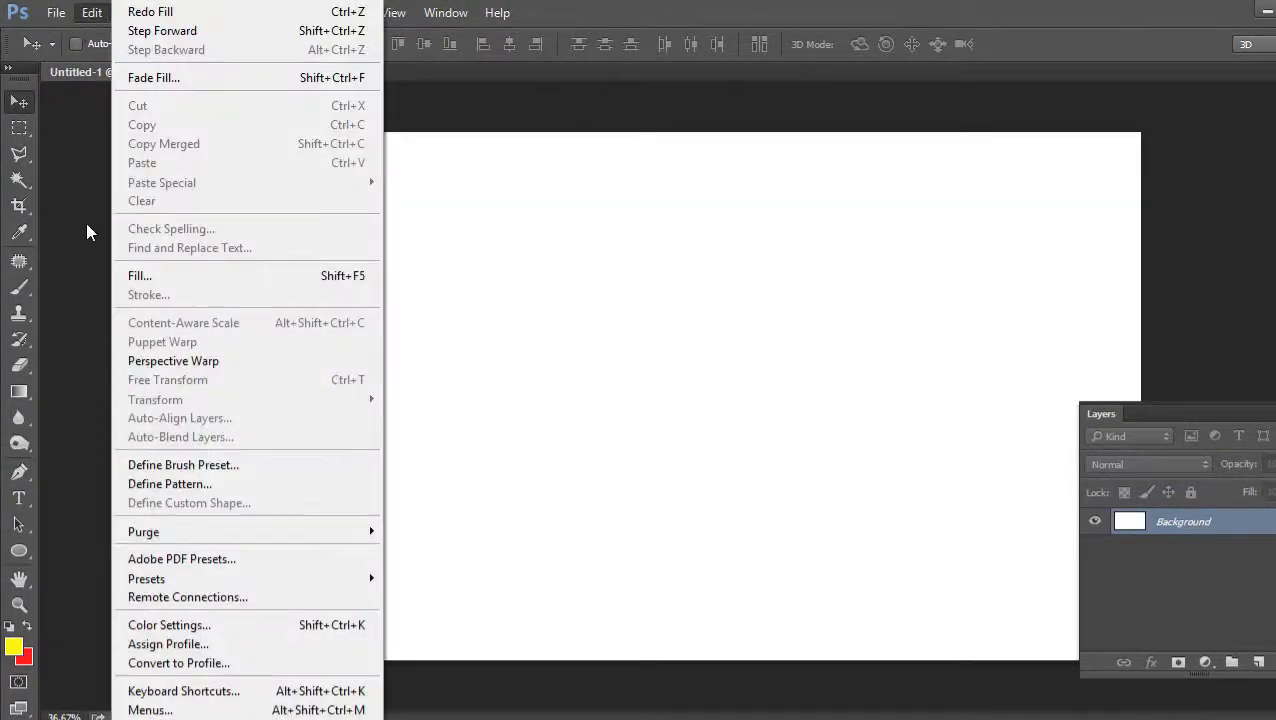
click(165, 279)
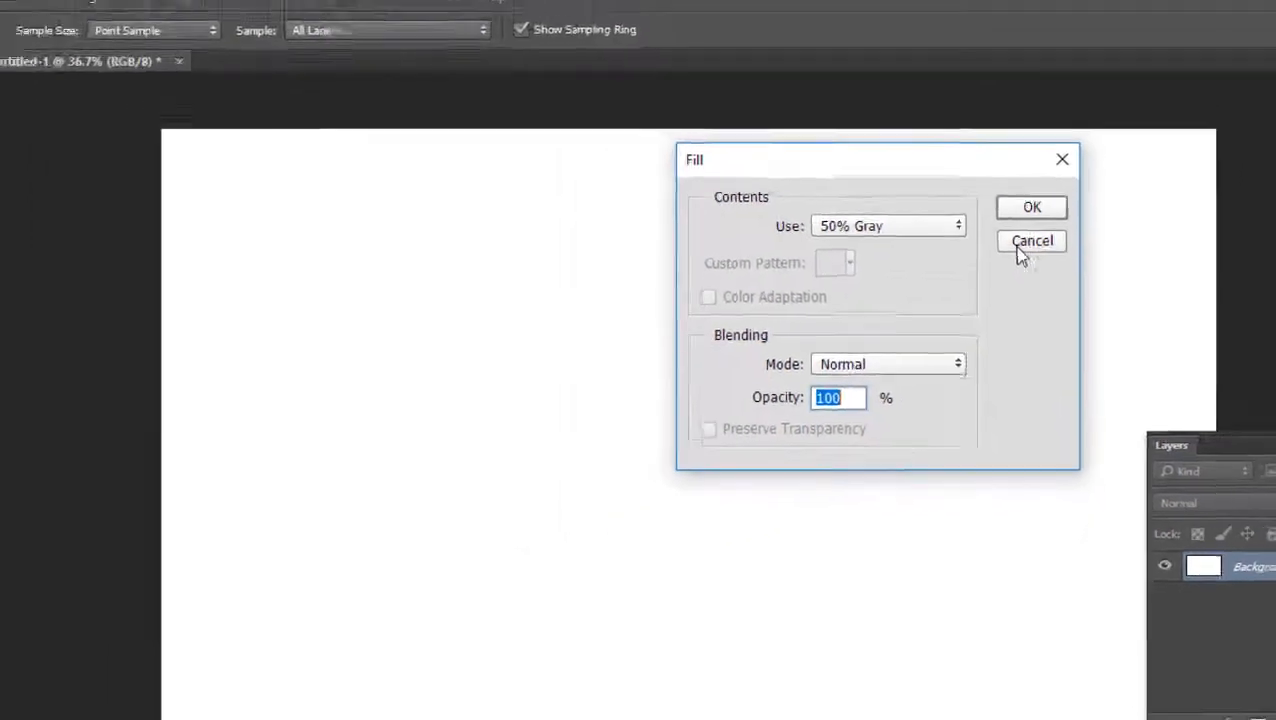
click(978, 191)
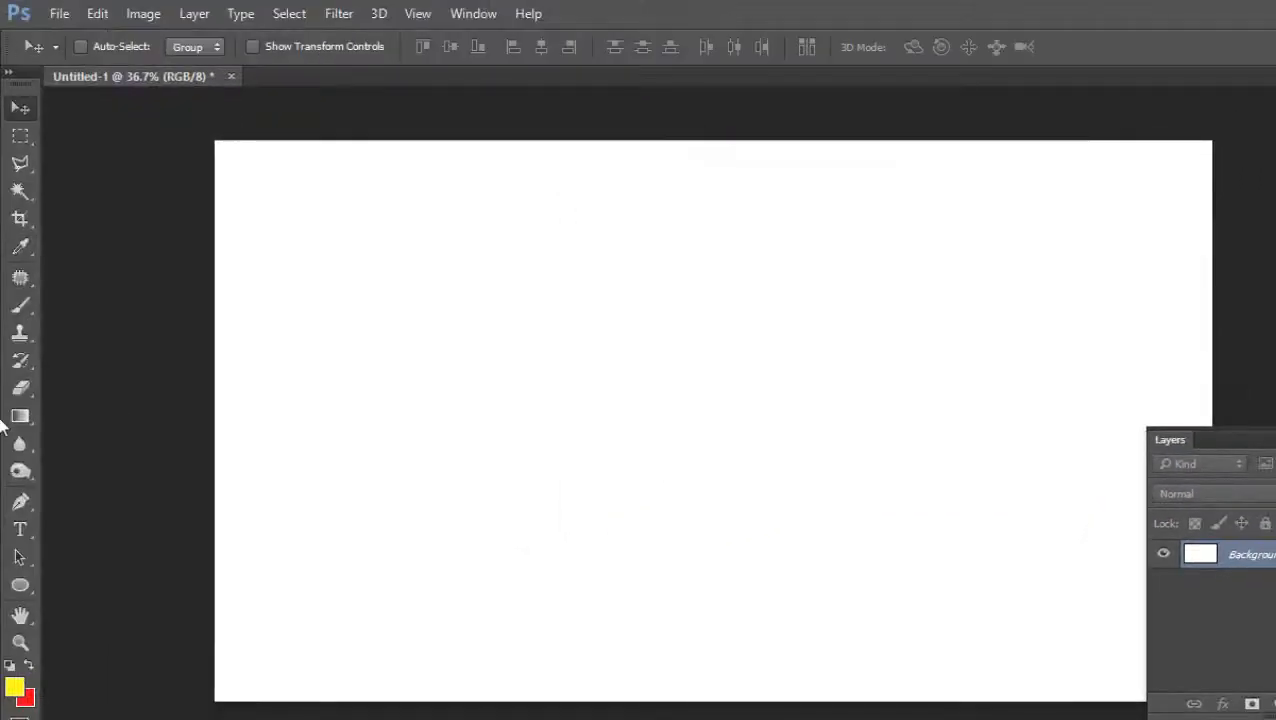
Paint a yellow vertical stripe down the full height of the white canvas with the 198 px Brush tool
click(20, 305)
click(424, 160)
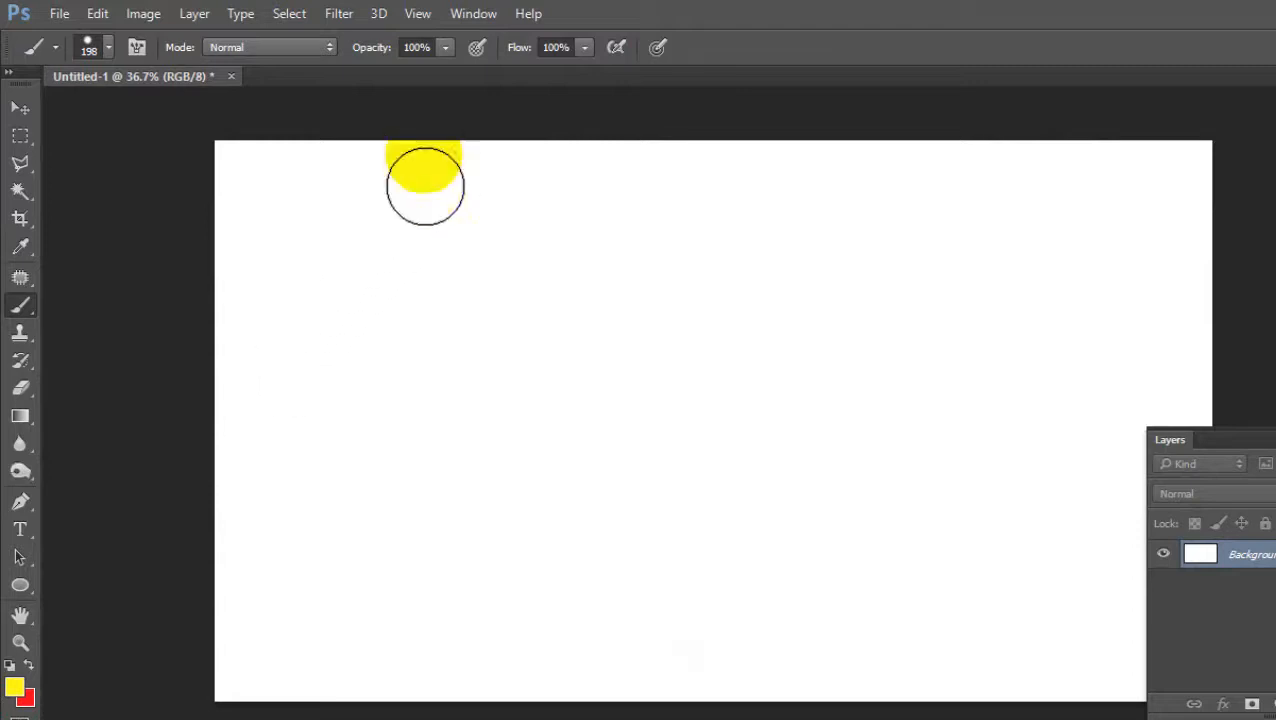
drag(424, 186, 399, 692)
Set the foreground color to magenta ff00ff and paint a vertical stripe beside the yellow one
click(14, 687)
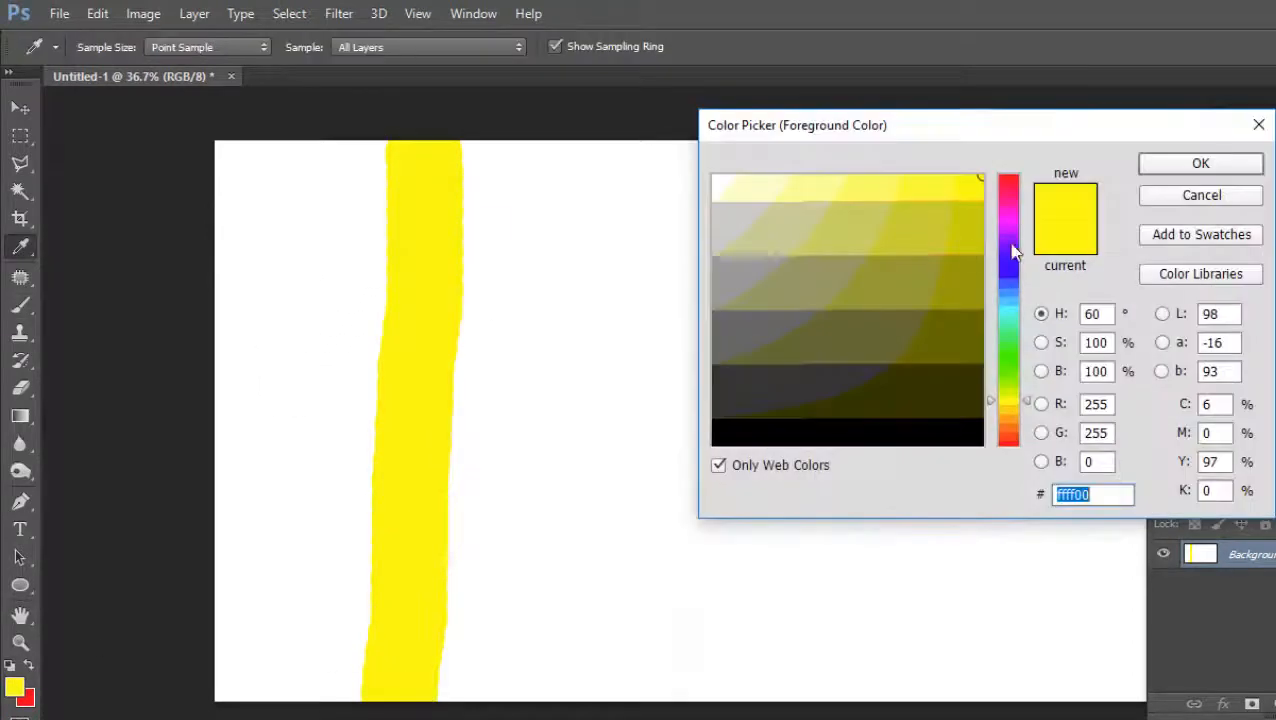
click(1012, 220)
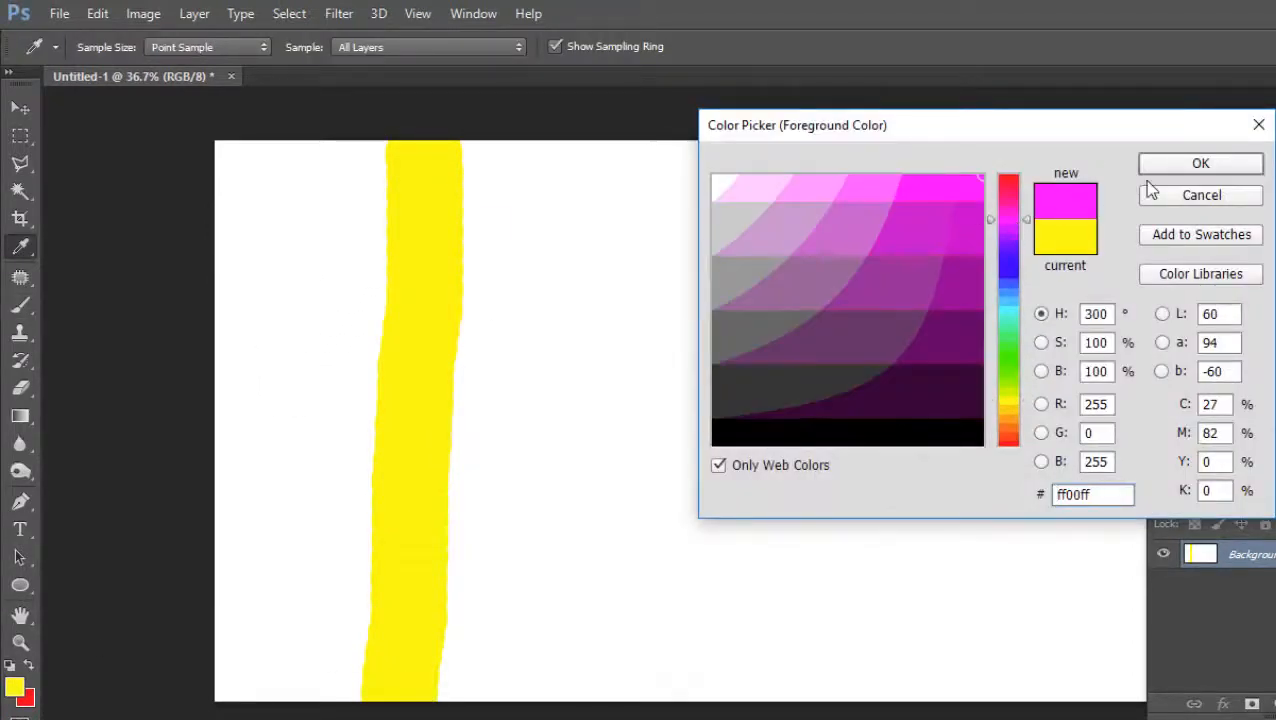
click(1200, 163)
mouse_move(496, 174)
mouse_down()
mouse_move(470, 444)
mouse_move(469, 655)
mouse_up()
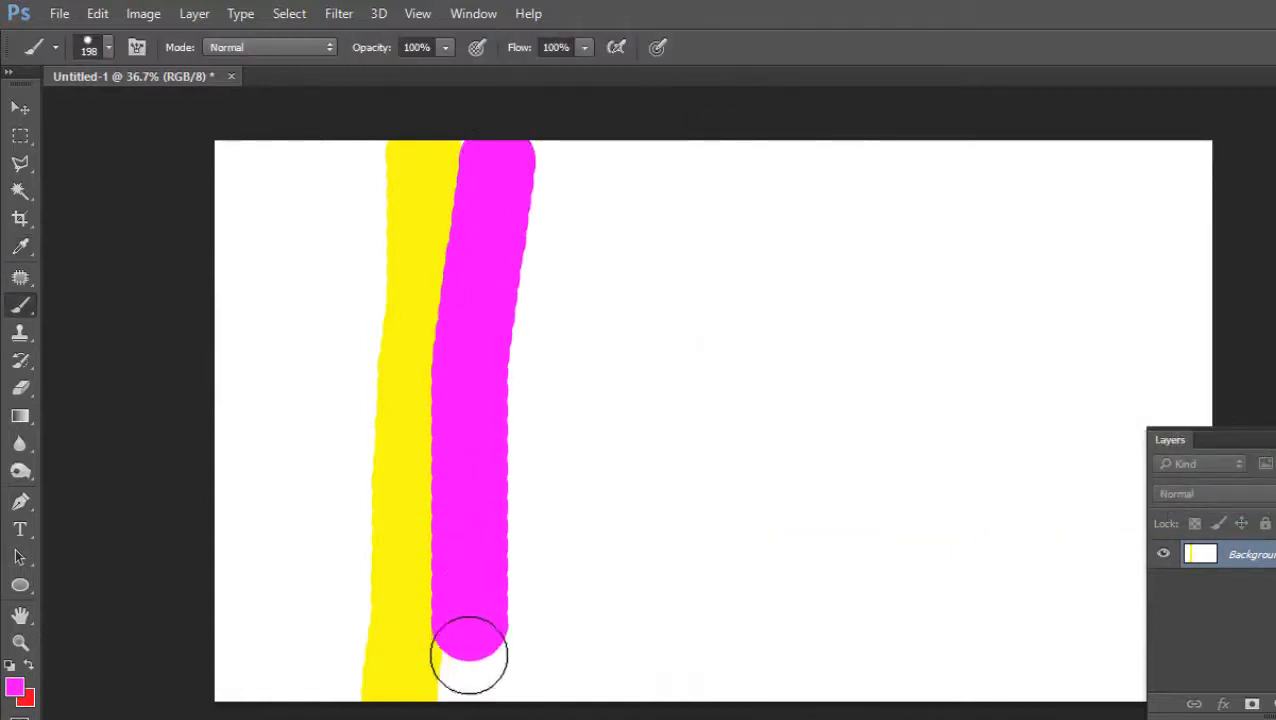
Change the foreground color to green and paint a vertical stripe beside the magenta one
click(14, 687)
click(1012, 350)
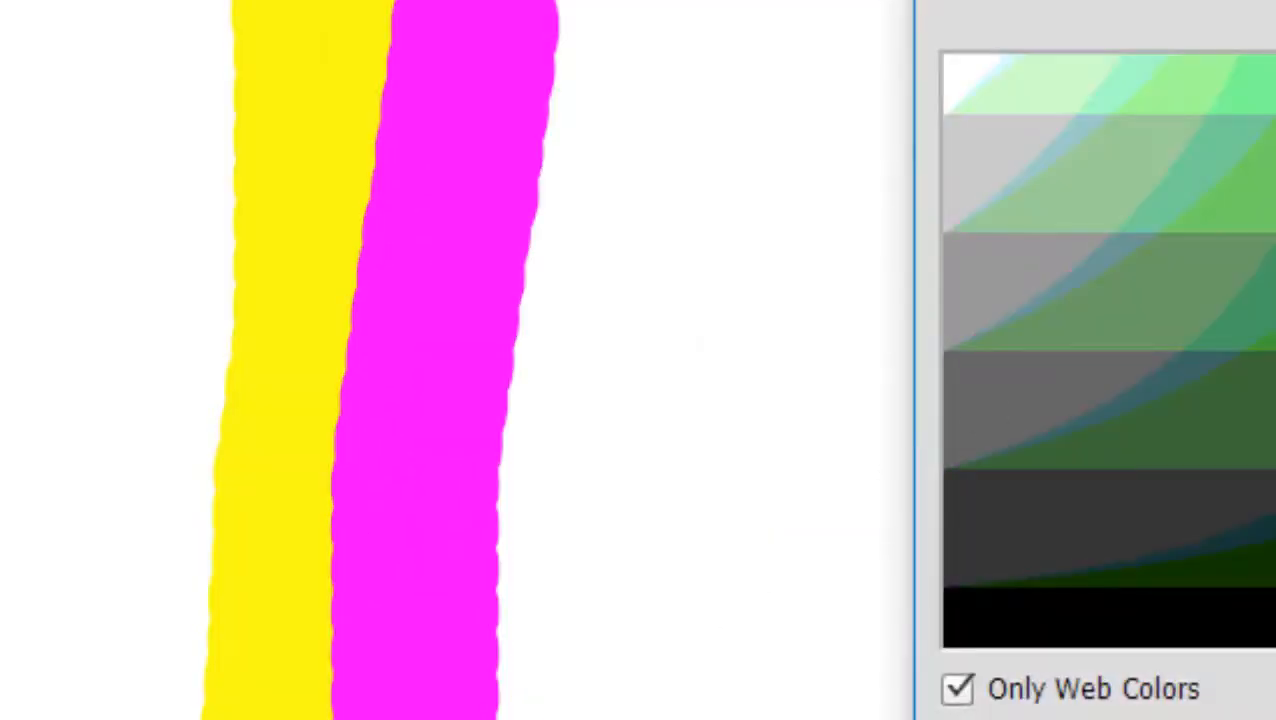
key(Return)
mouse_move(620, 8)
mouse_down()
mouse_move(585, 700)
mouse_move(560, 719)
mouse_up()
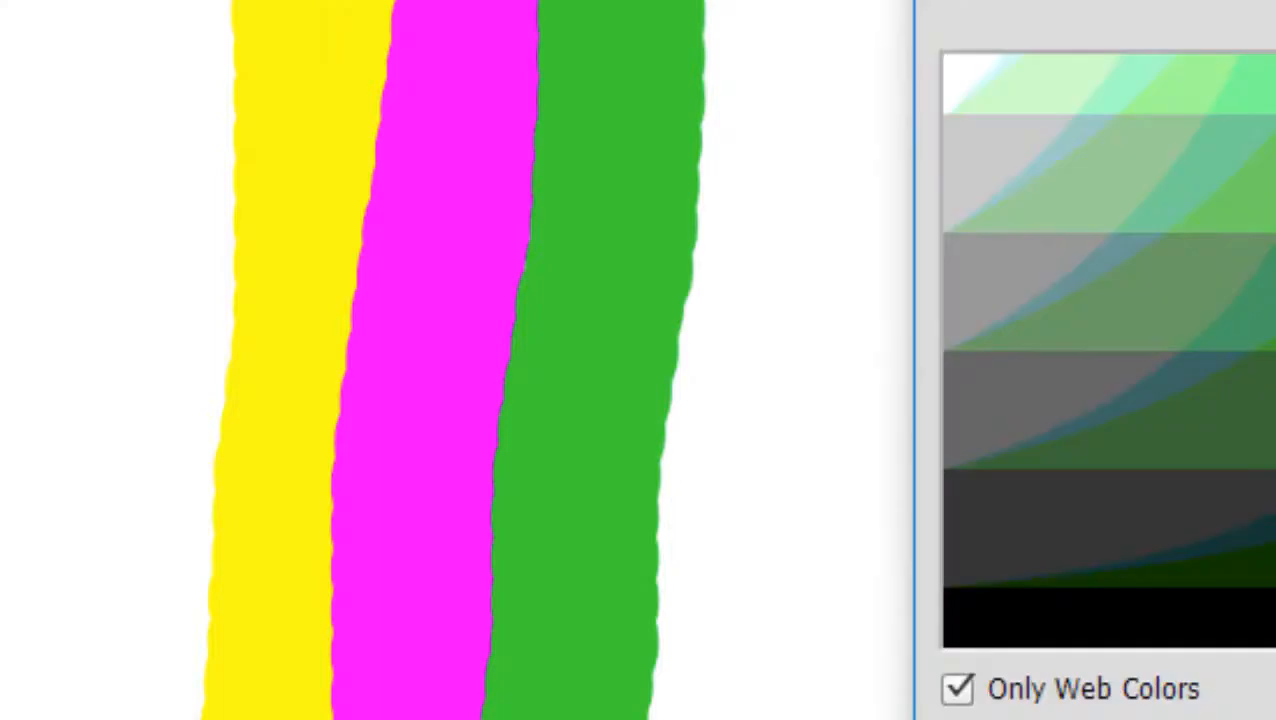
Paint a blue-violet and a dark olive vertical stripe beside the green one, changing the foreground color for each
key(Return)
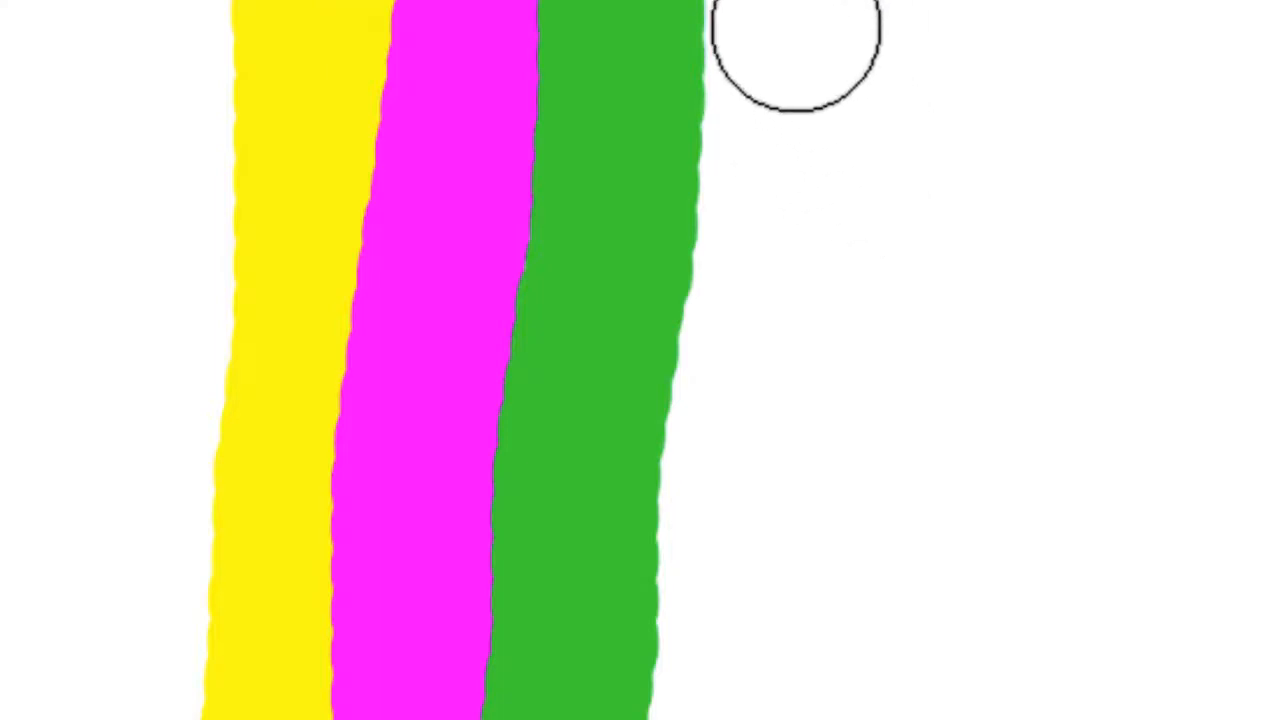
drag(795, 28, 765, 719)
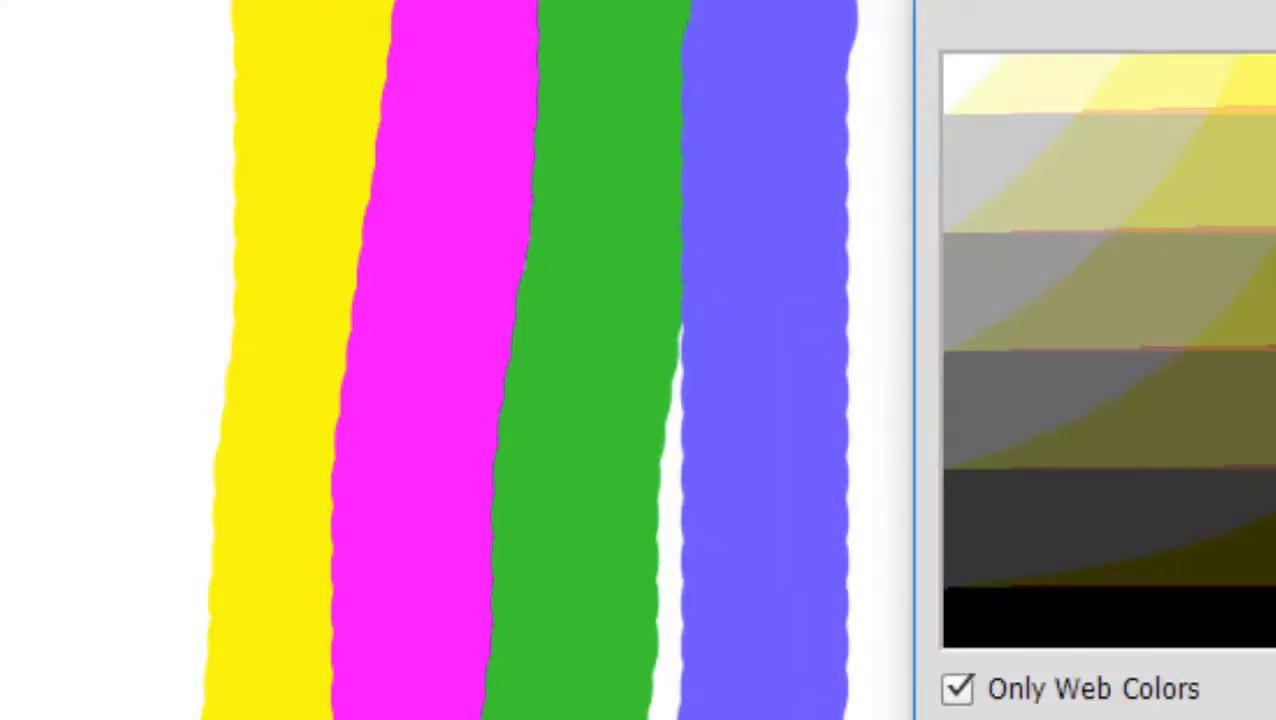
key(Return)
drag(920, 28, 931, 692)
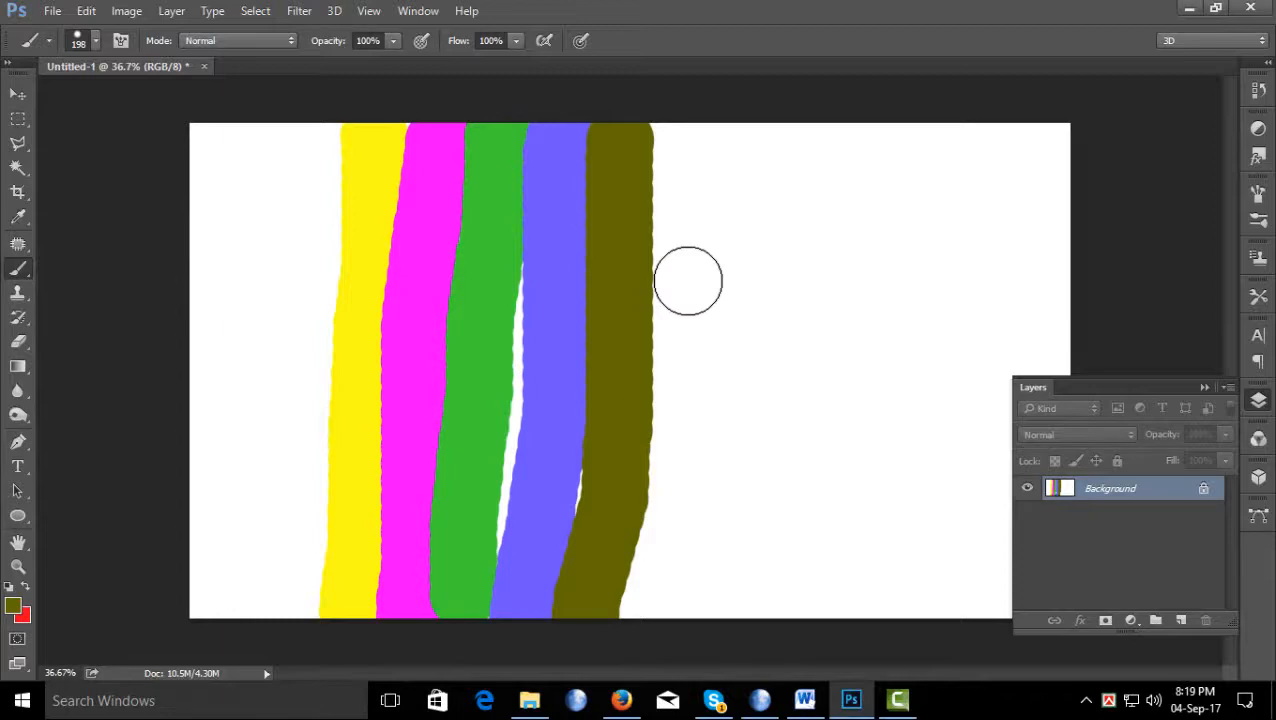
Fill the striped Background layer with the gray horizontal-line texture pattern in Normal mode at 100% opacity, and undo the fill
click(86, 10)
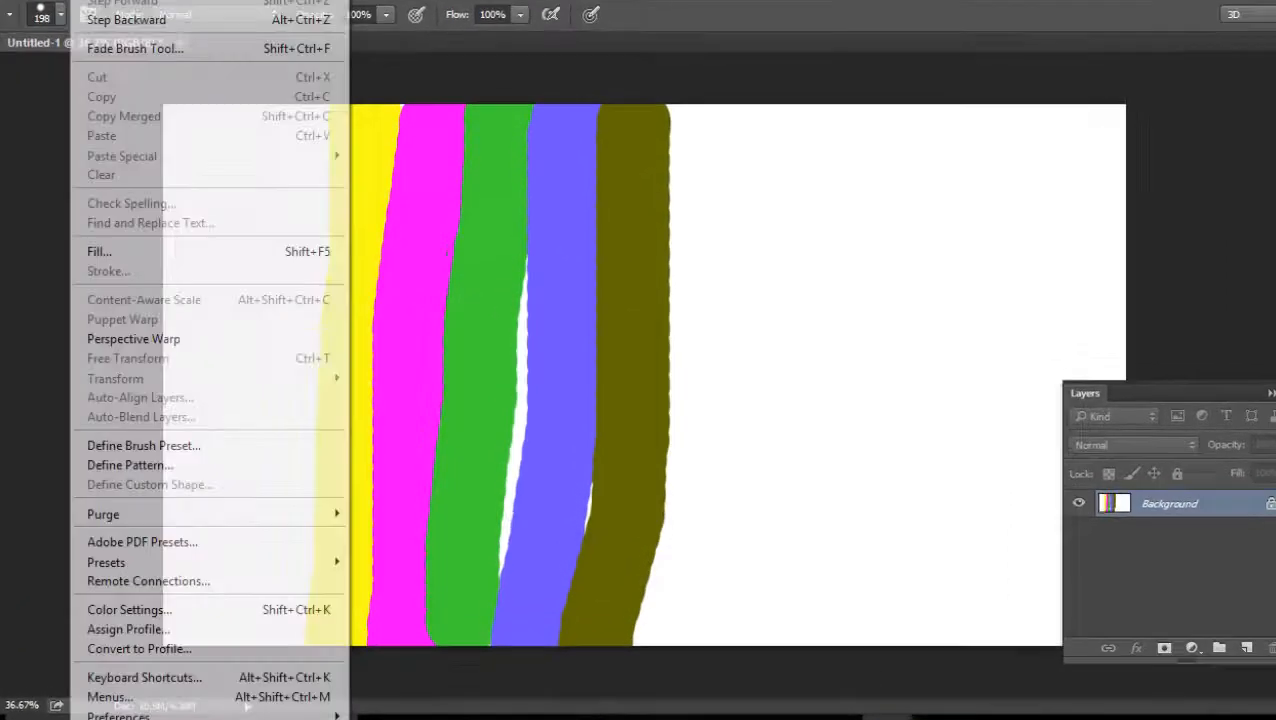
click(99, 251)
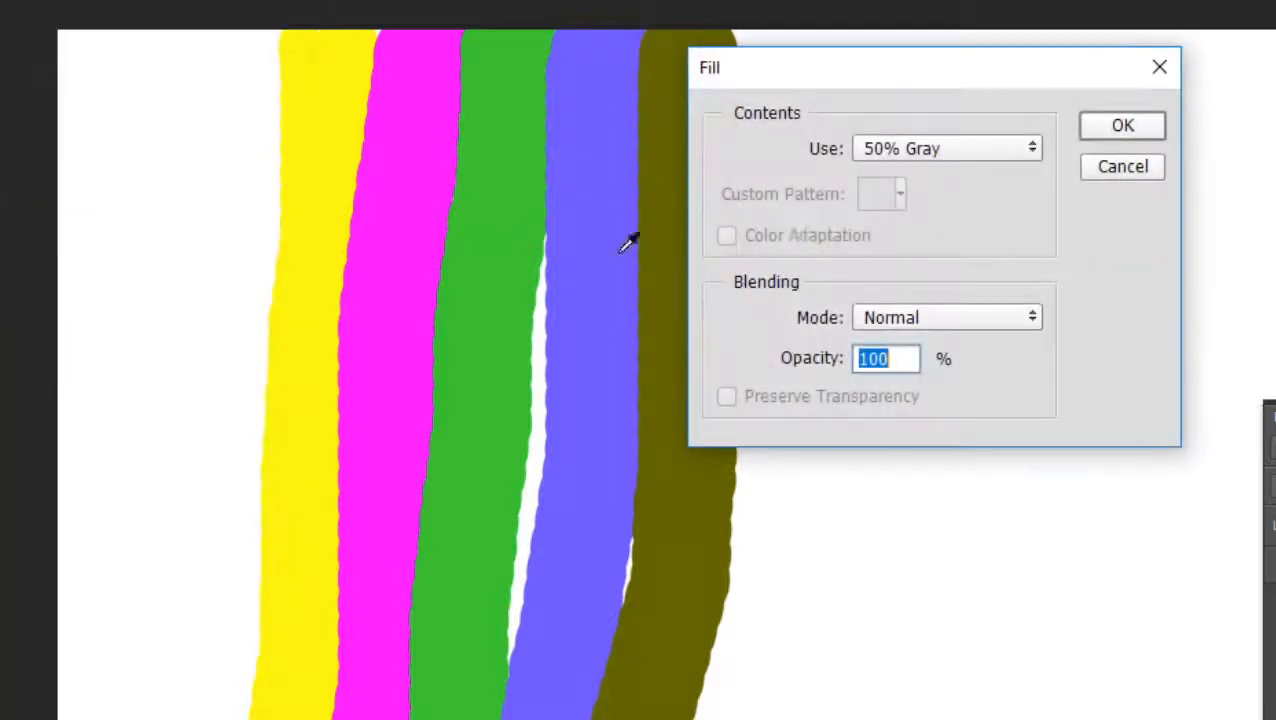
click(1021, 145)
click(897, 271)
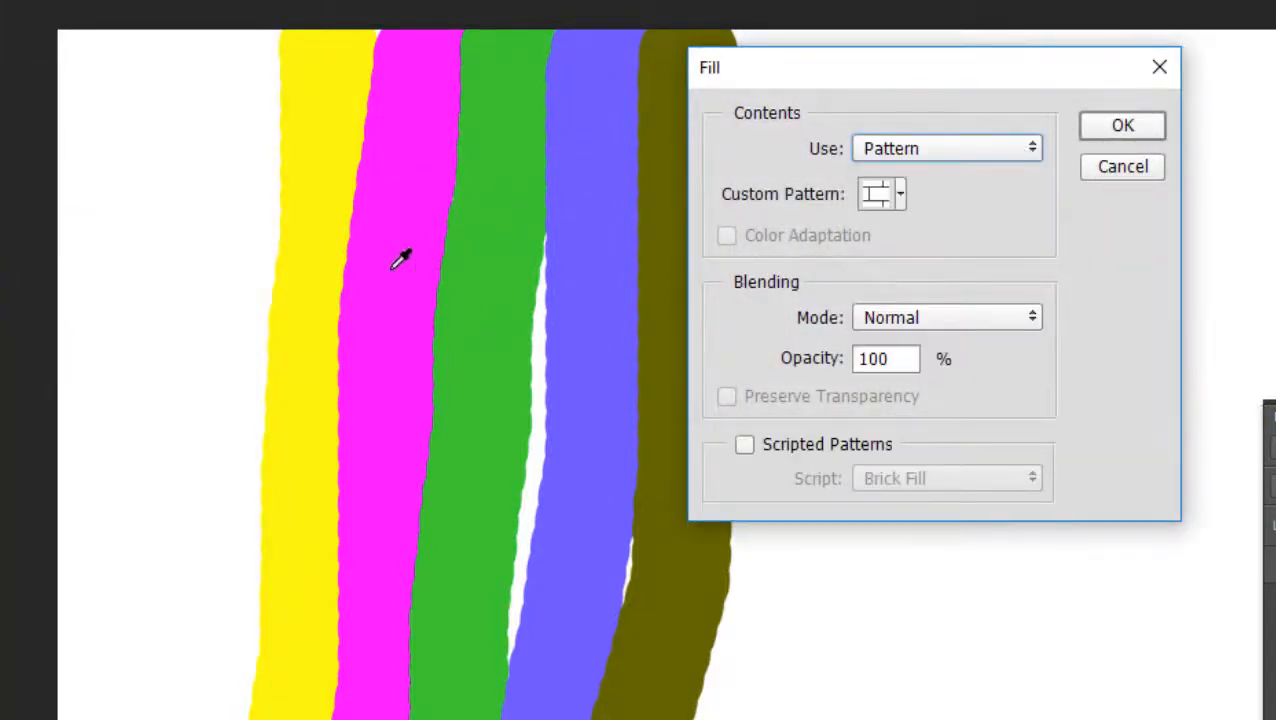
click(1038, 149)
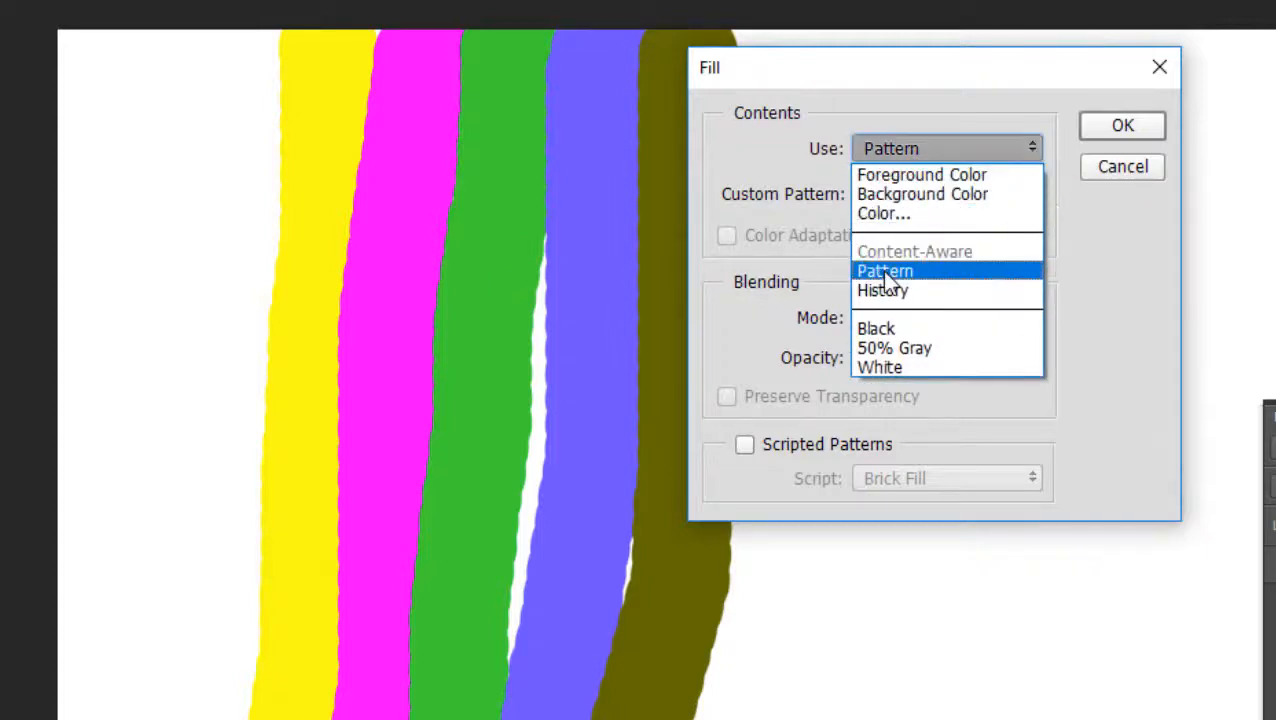
click(883, 270)
click(898, 203)
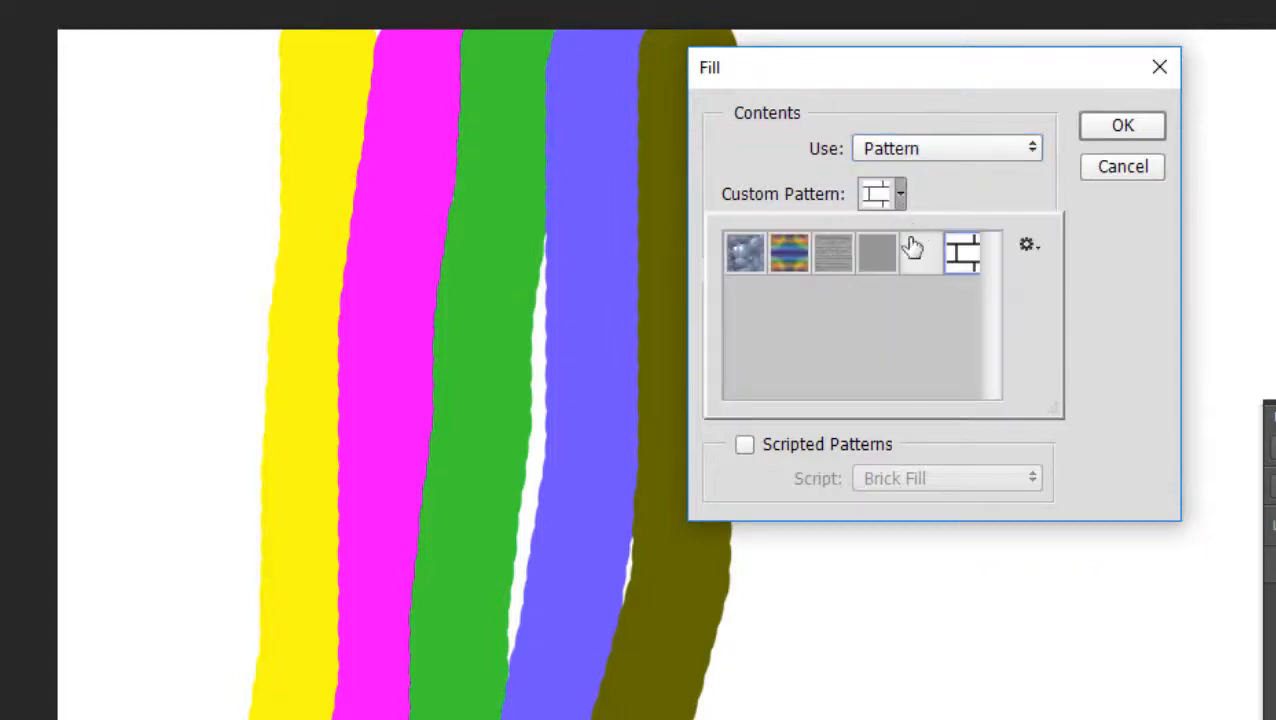
click(838, 266)
click(1104, 256)
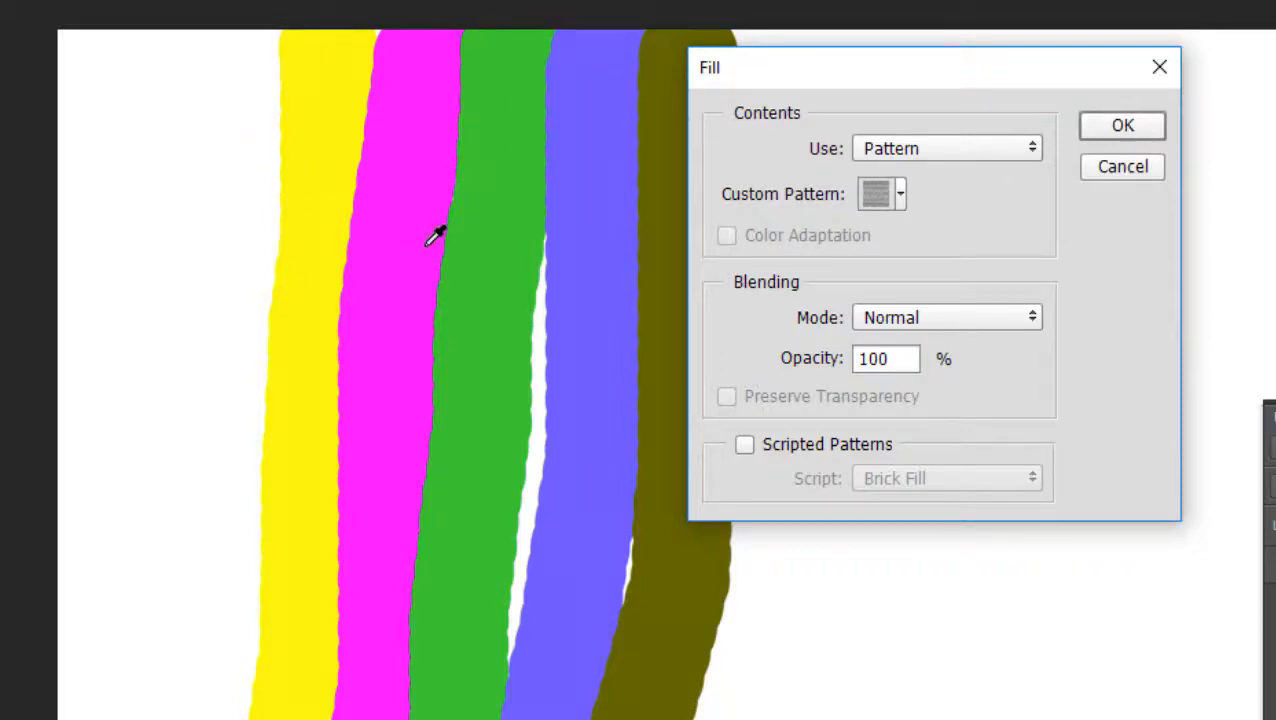
click(1108, 130)
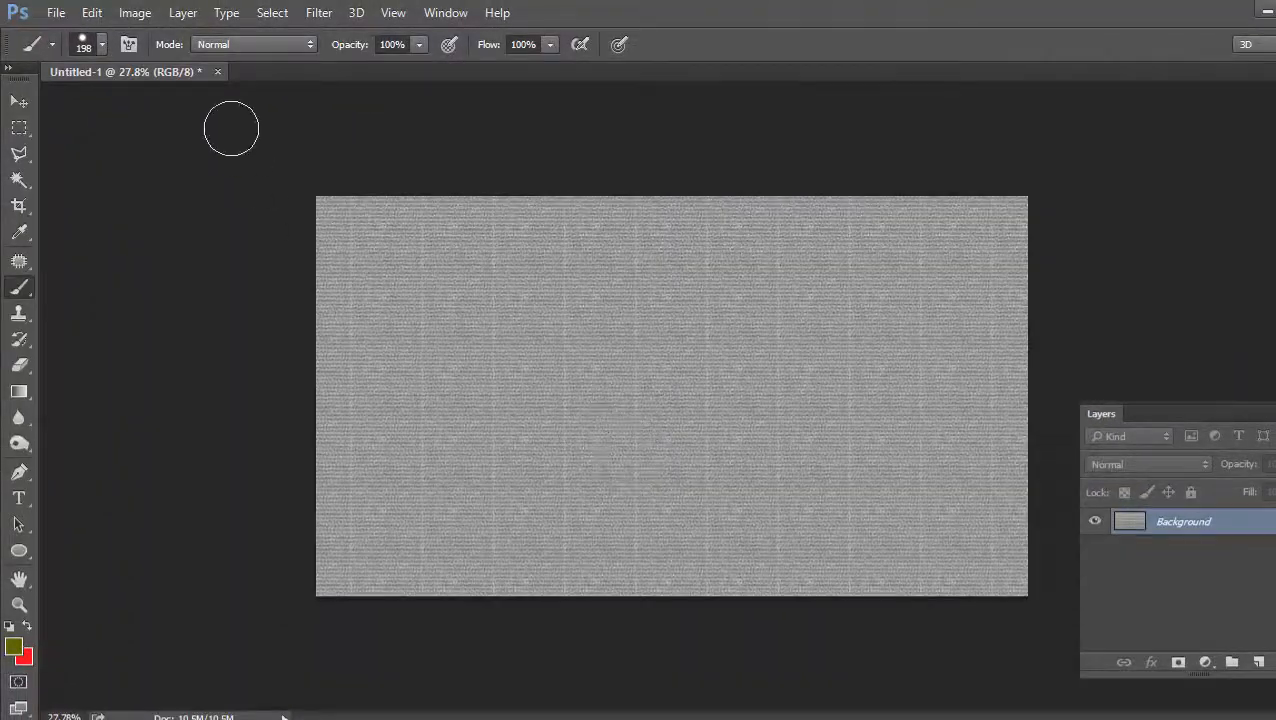
click(91, 12)
click(100, 10)
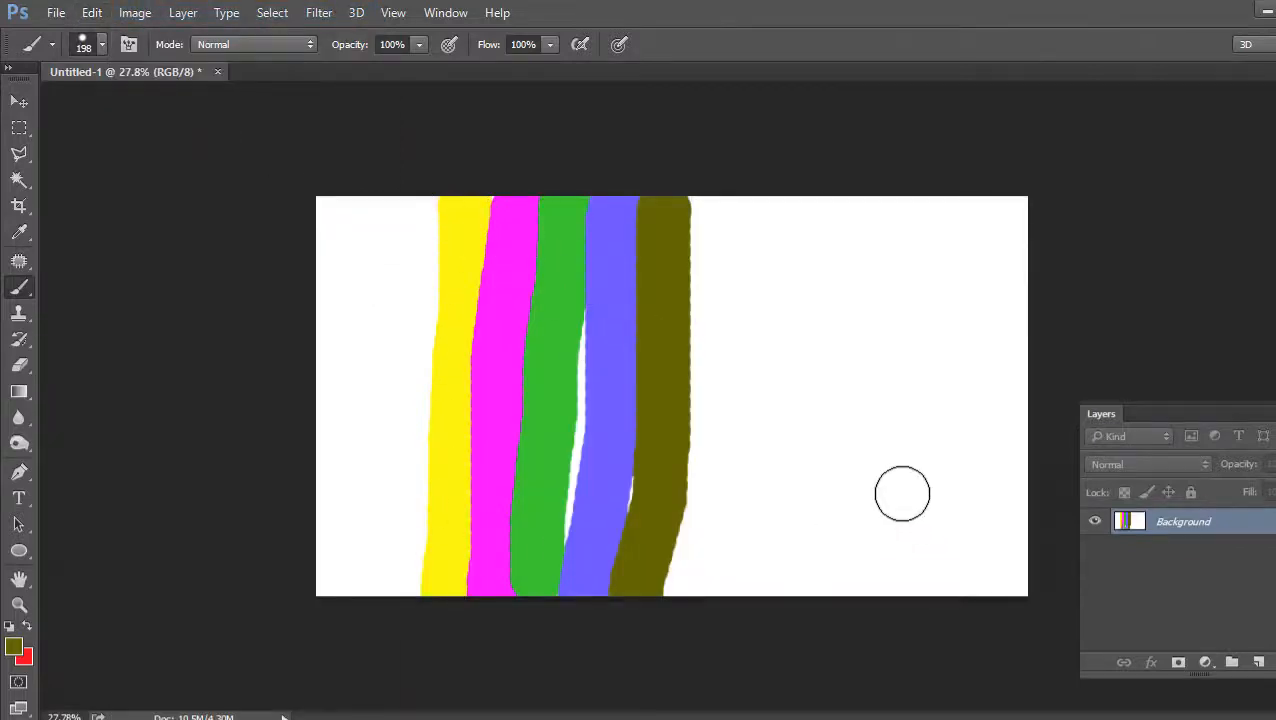
Fill the striped Background layer with the gray horizontal-line texture pattern at 50% opacity and inspect the blended result
click(91, 13)
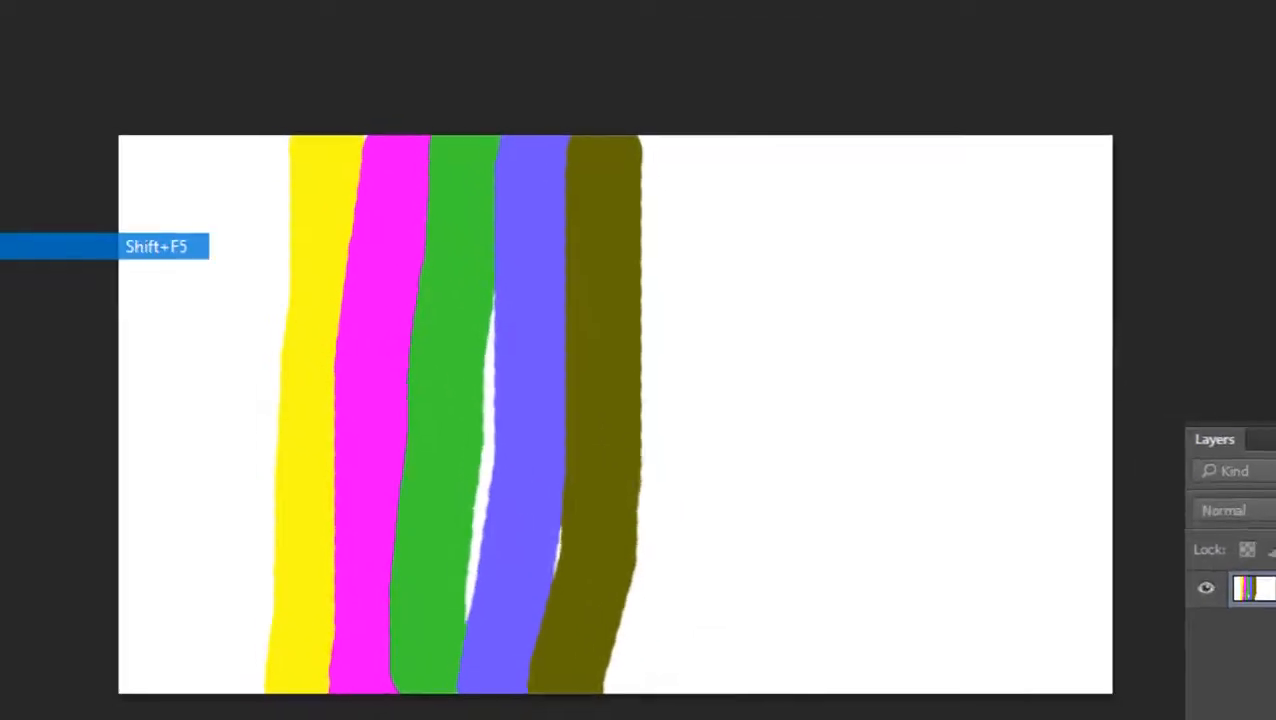
click(60, 246)
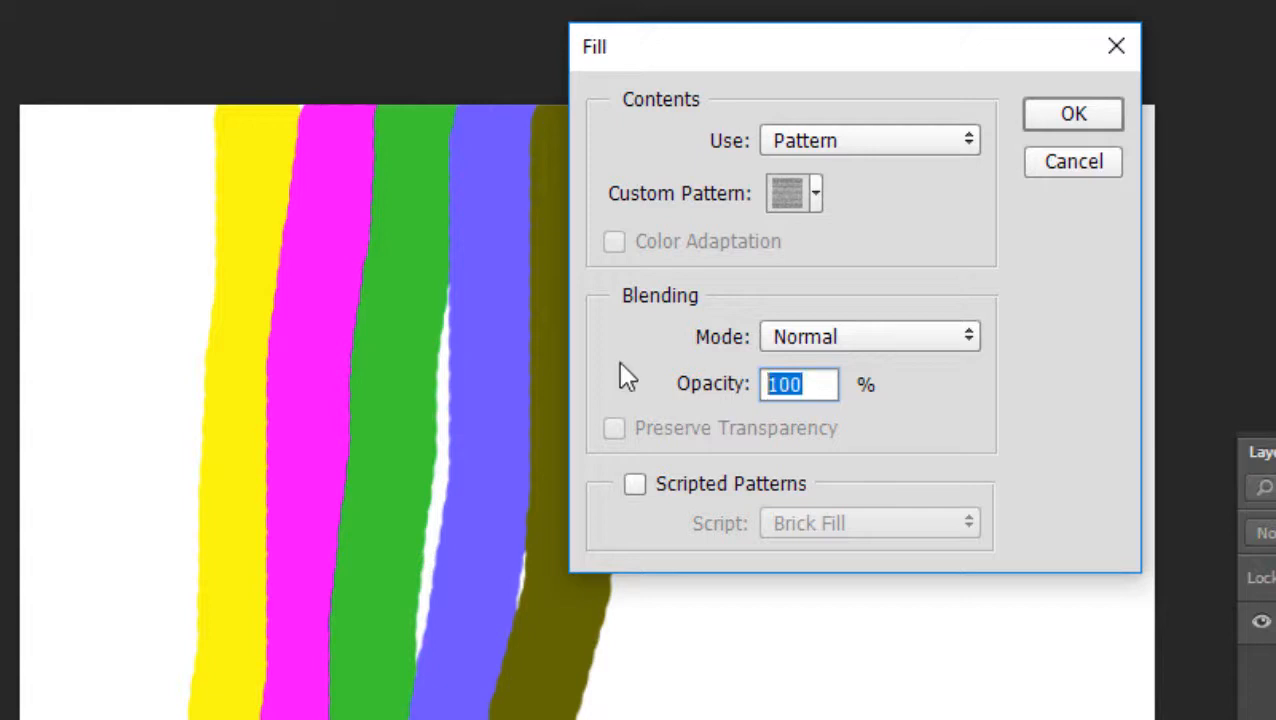
text(50)
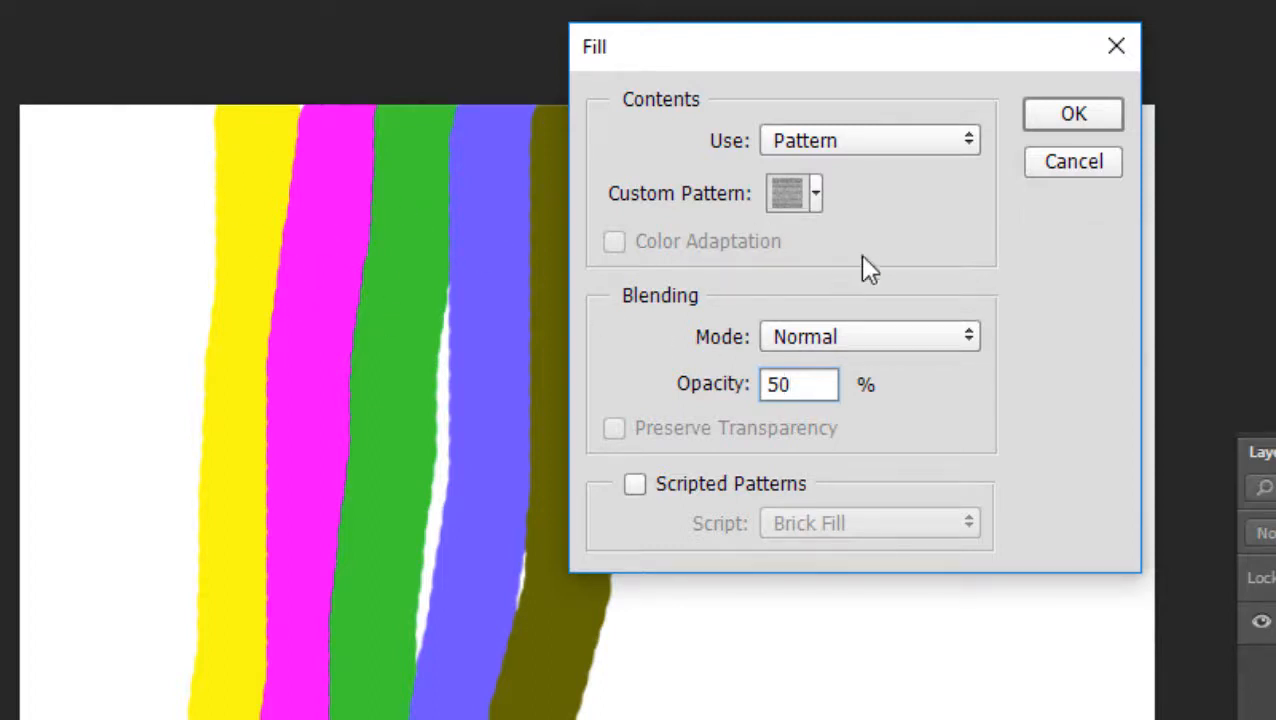
click(1073, 118)
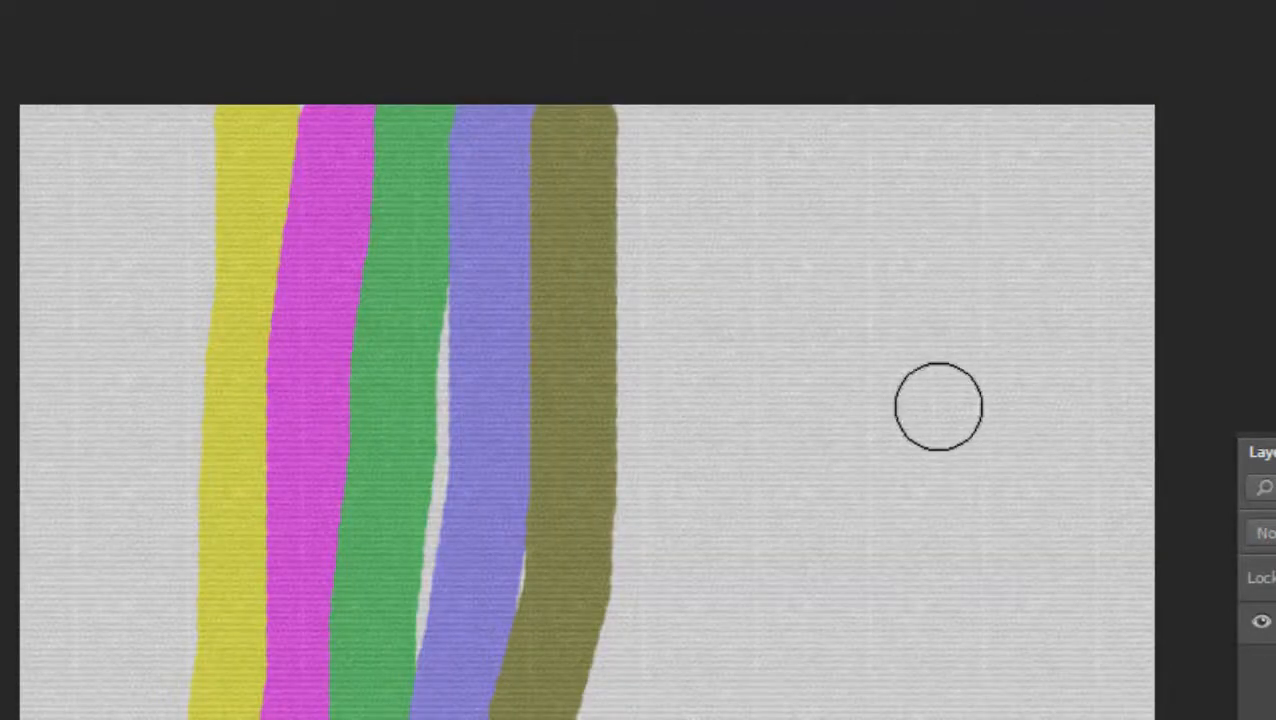
scroll(319, 339, up, 2)
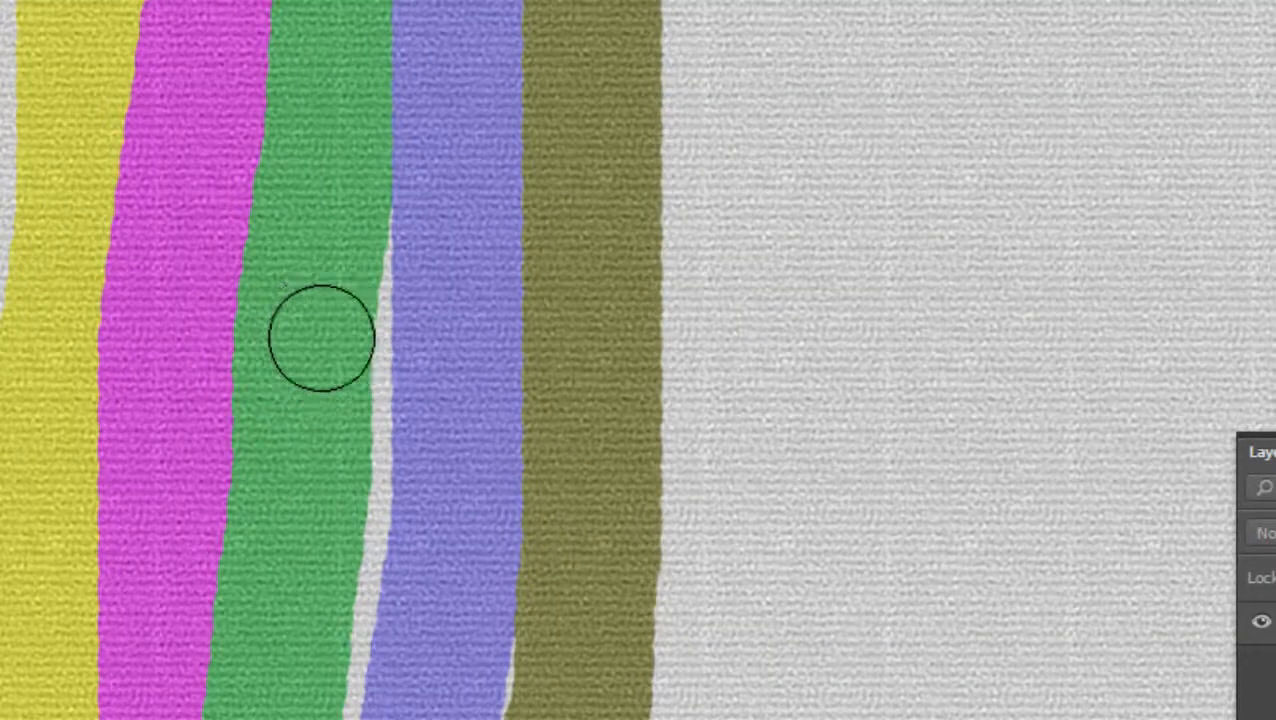
scroll(316, 333, down, 2)
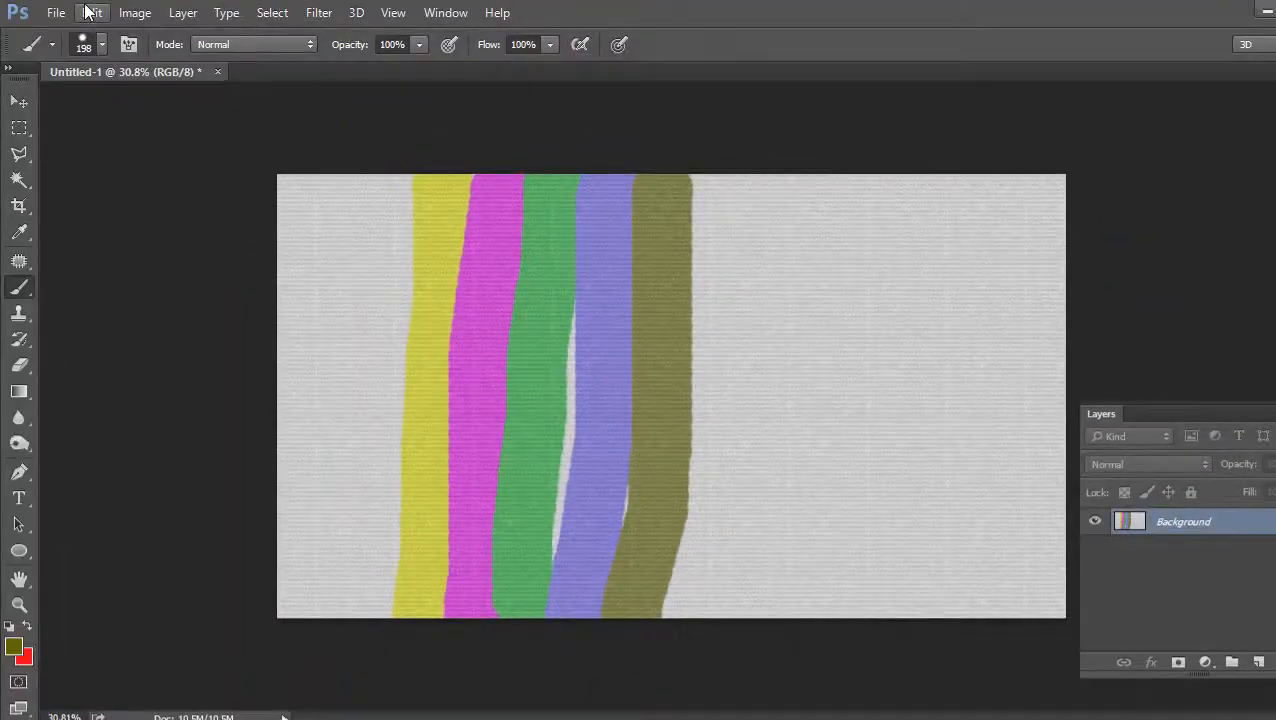
Fill the striped Background layer with white in Normal mode at 50% opacity
click(92, 12)
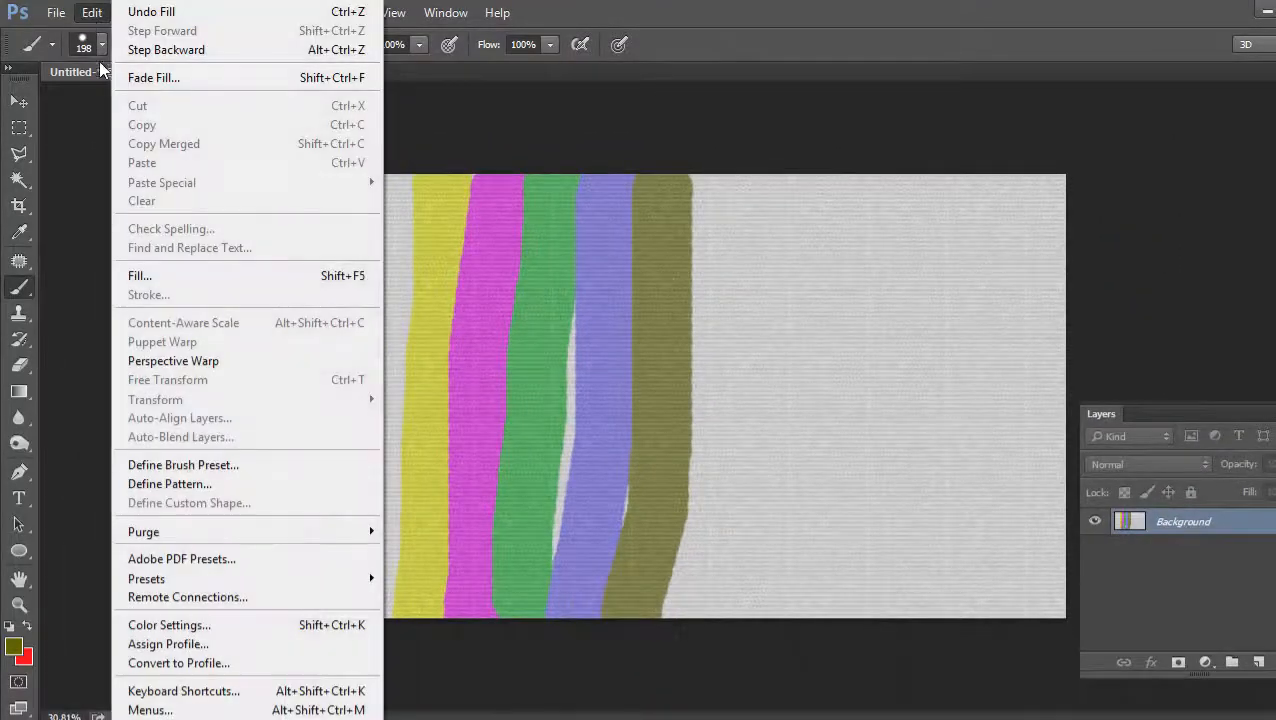
click(141, 276)
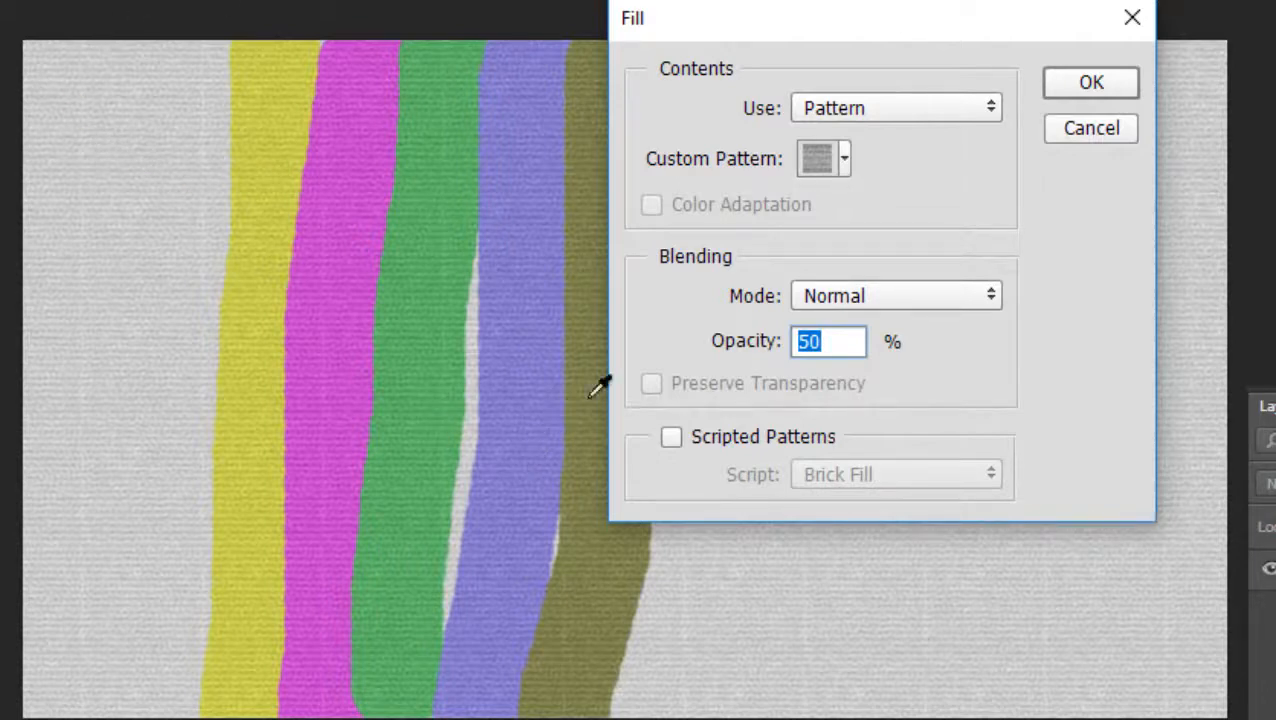
click(845, 162)
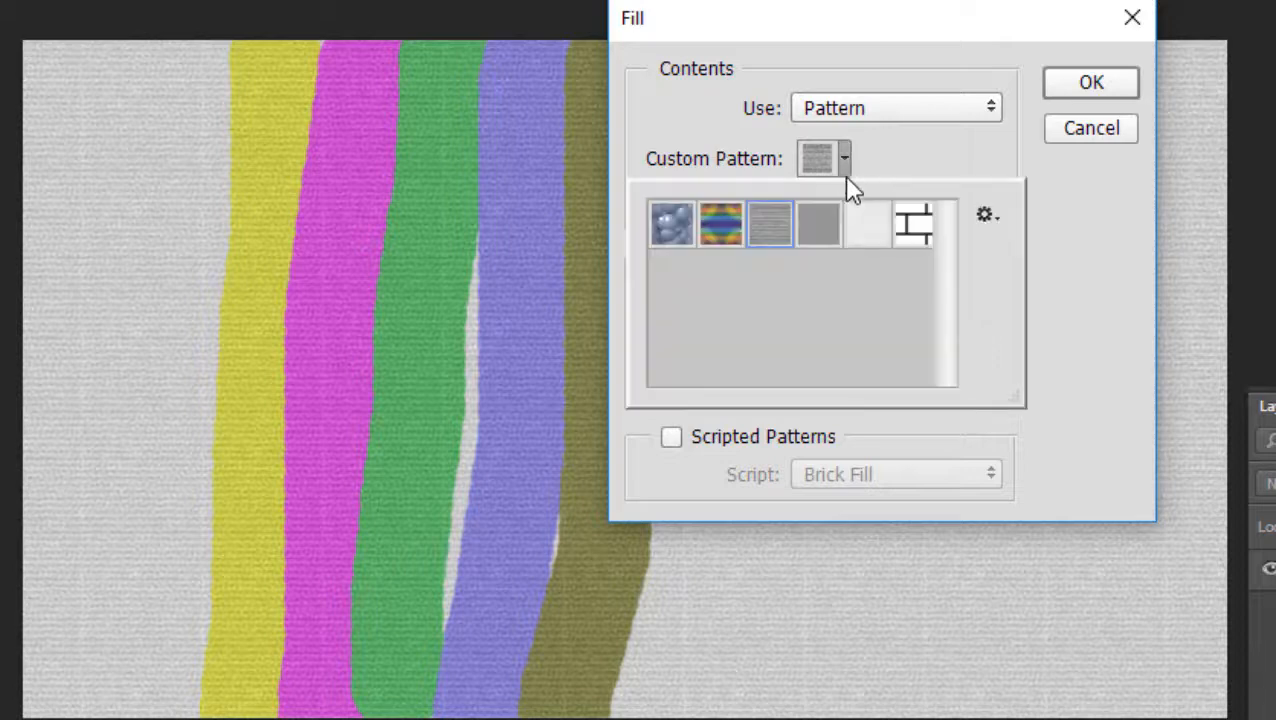
click(905, 140)
click(990, 110)
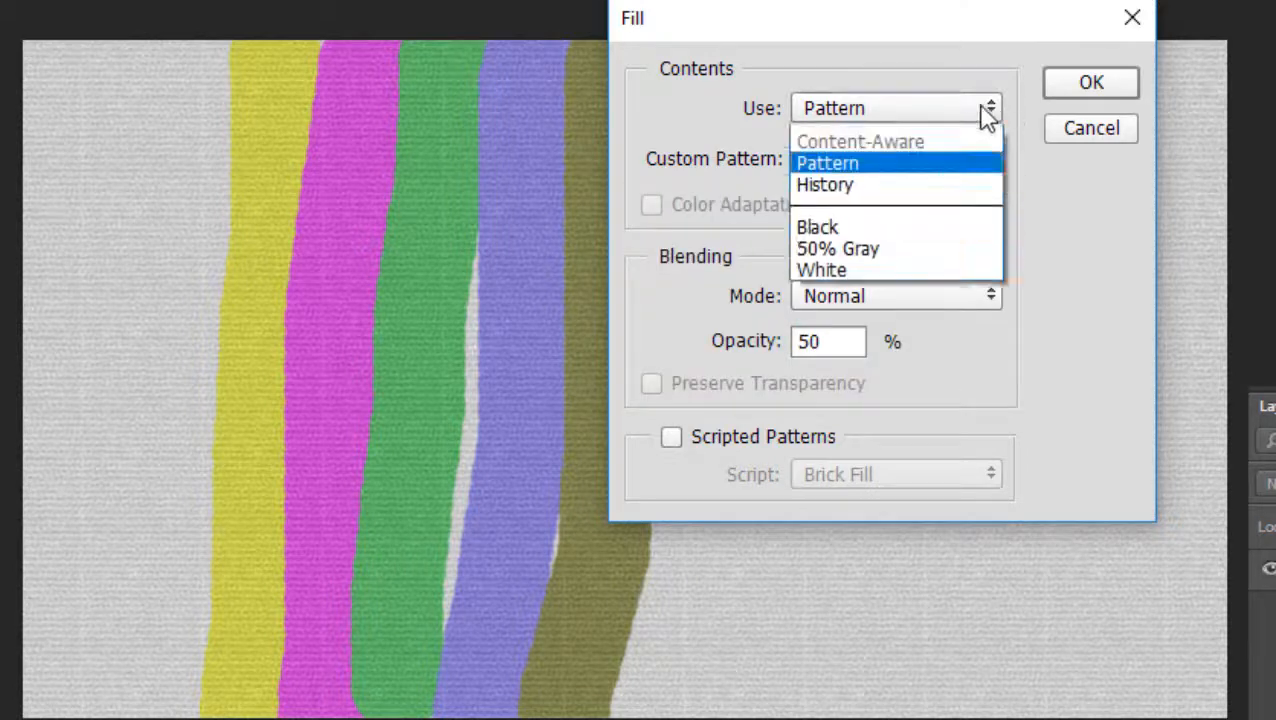
click(834, 355)
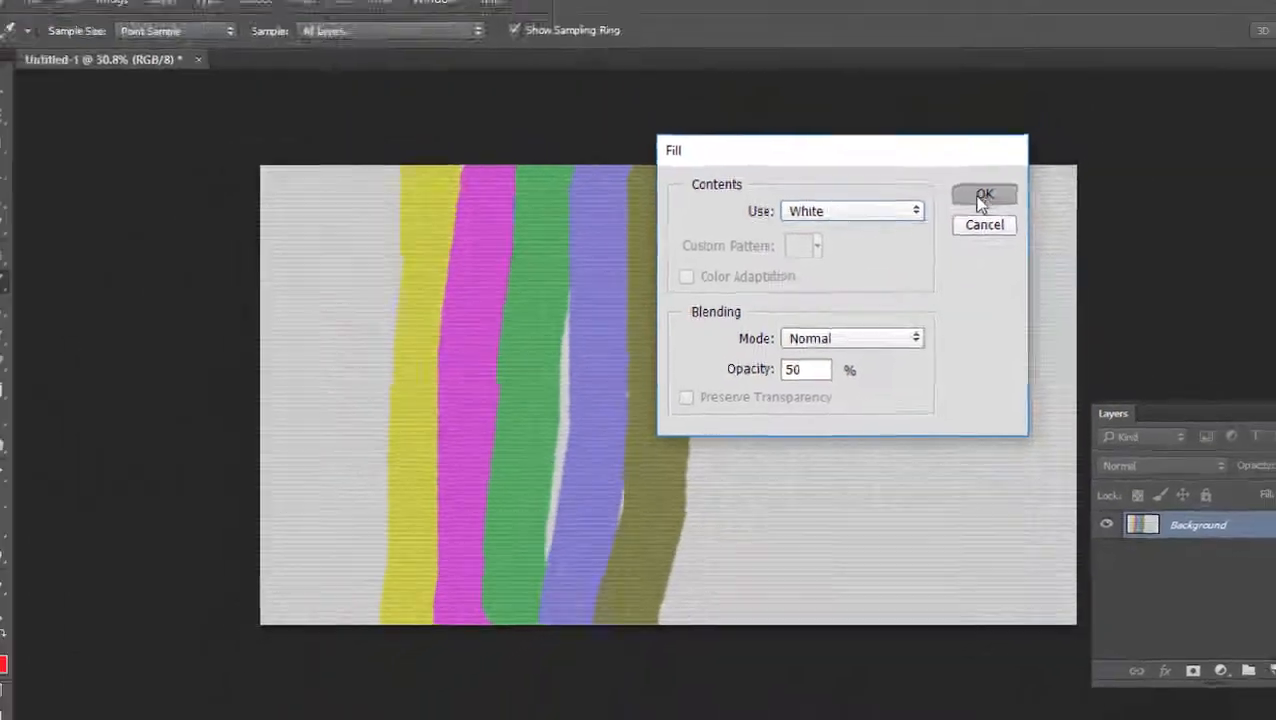
click(1091, 82)
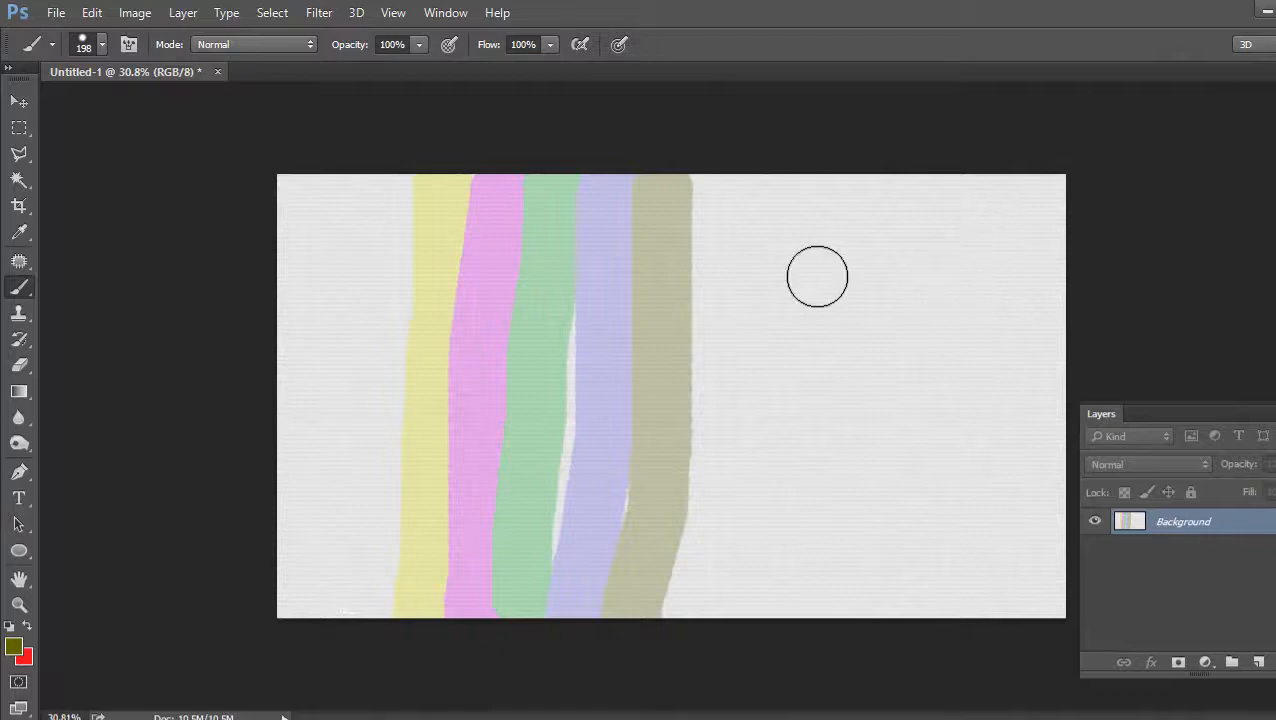
Fill the Background layer with white in Normal mode at 100% opacity to cover the stripes
click(89, 14)
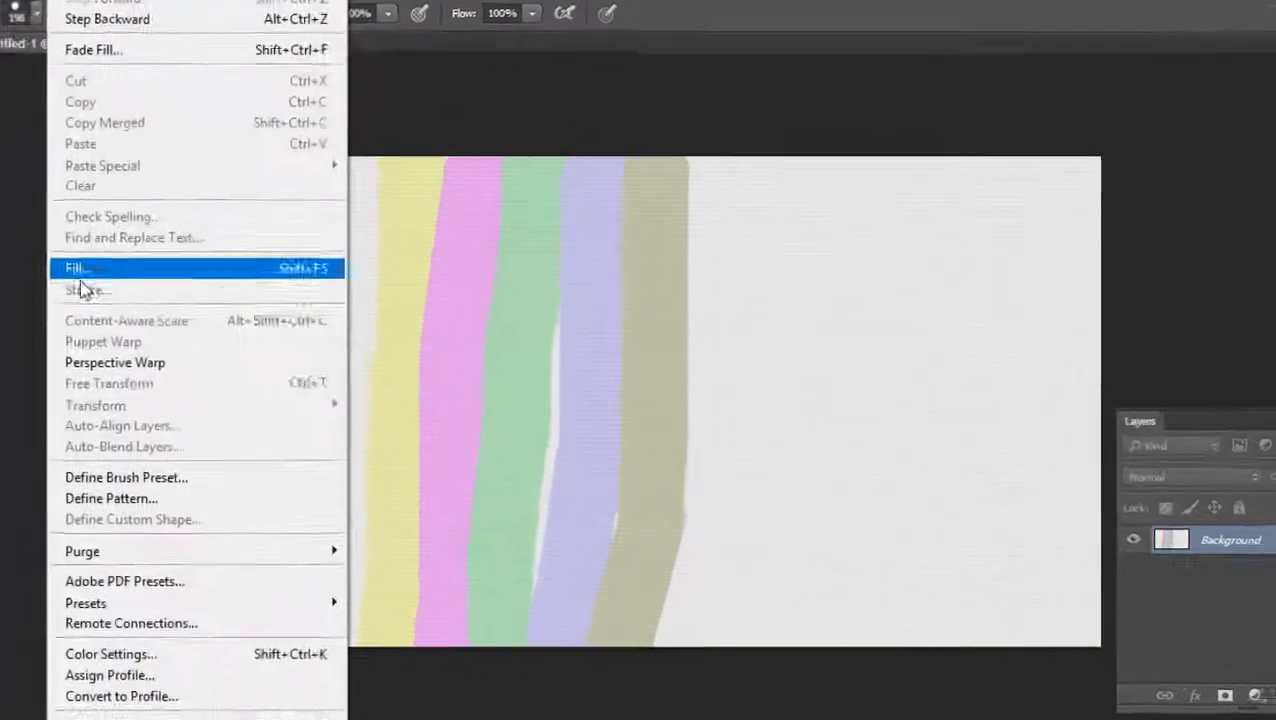
click(80, 270)
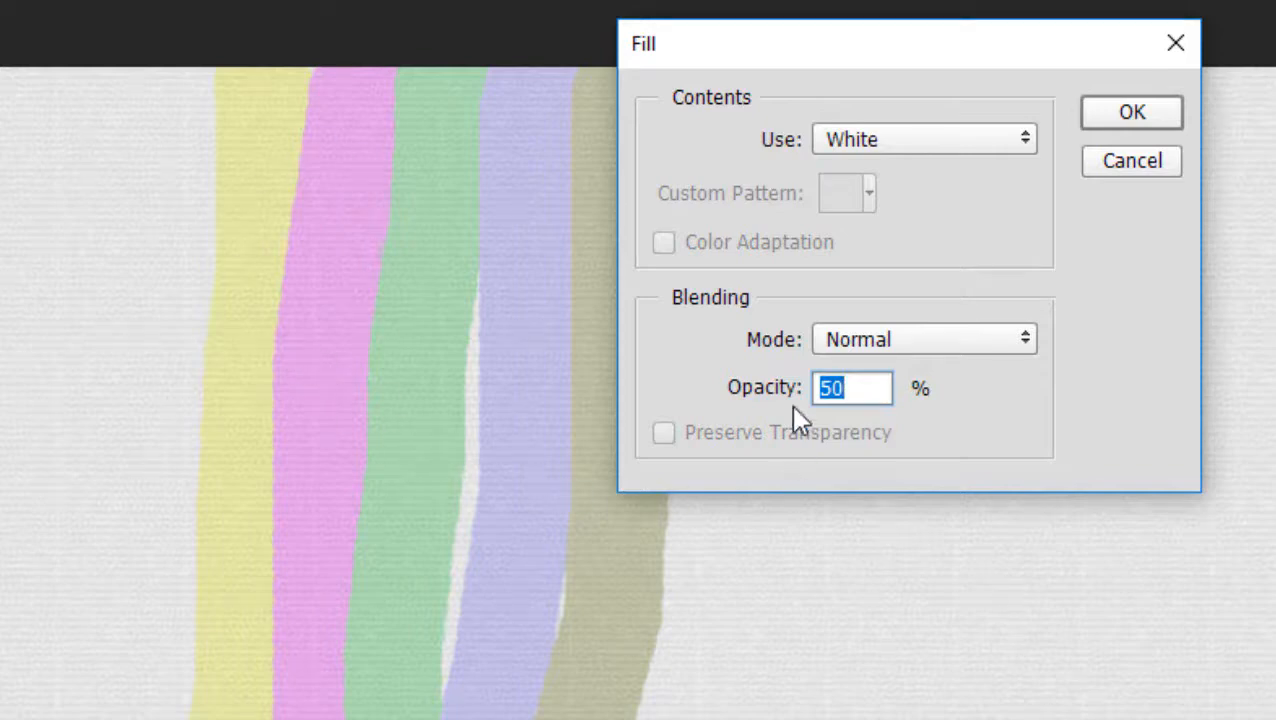
text(100)
click(1125, 118)
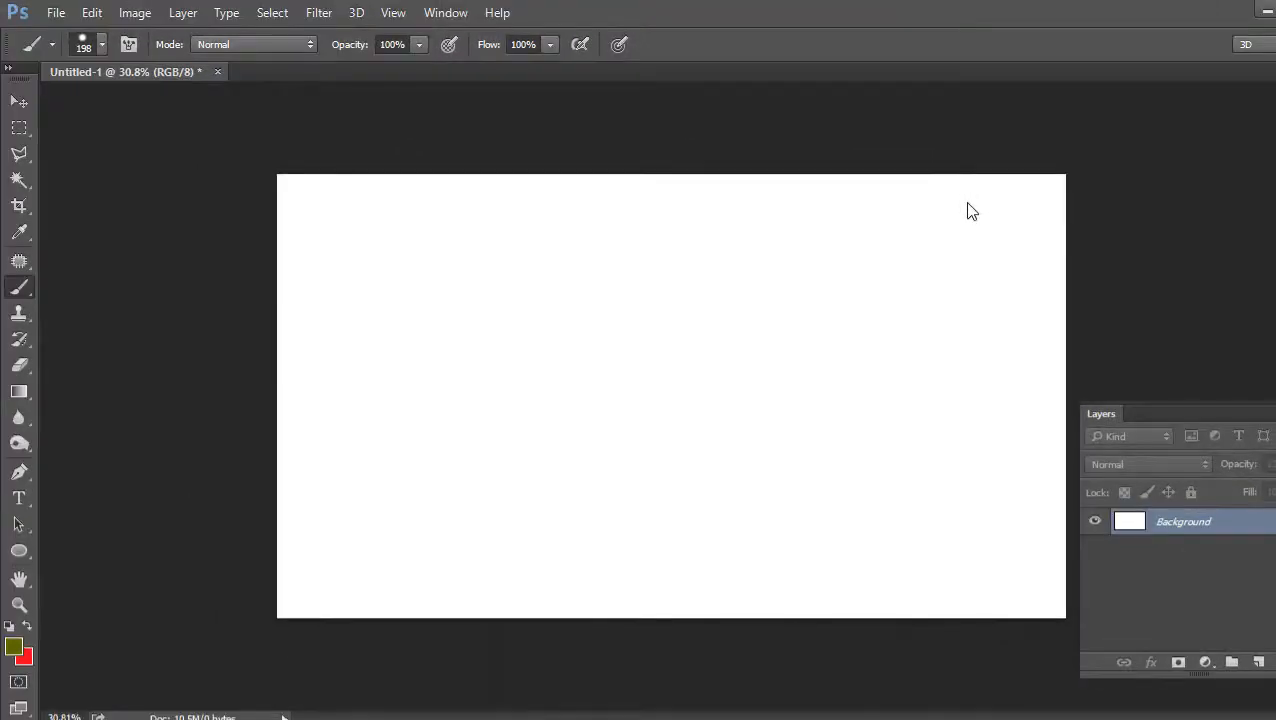
click(90, 14)
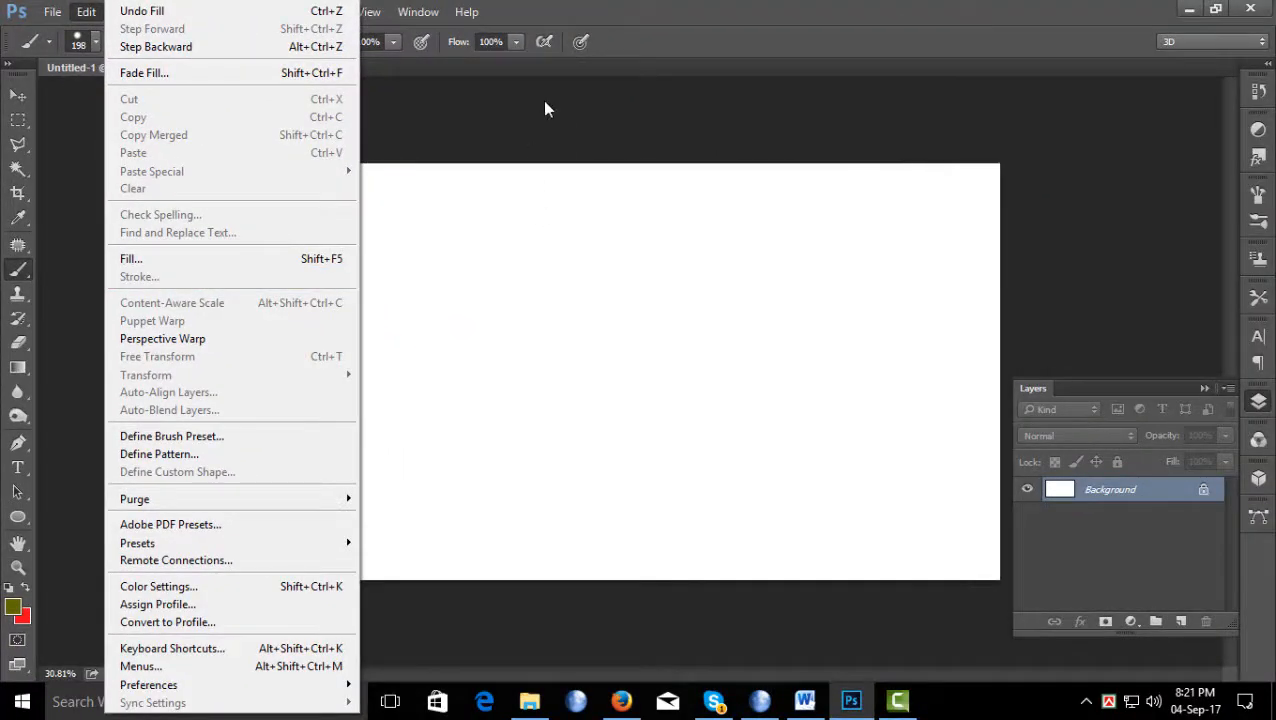
click(631, 10)
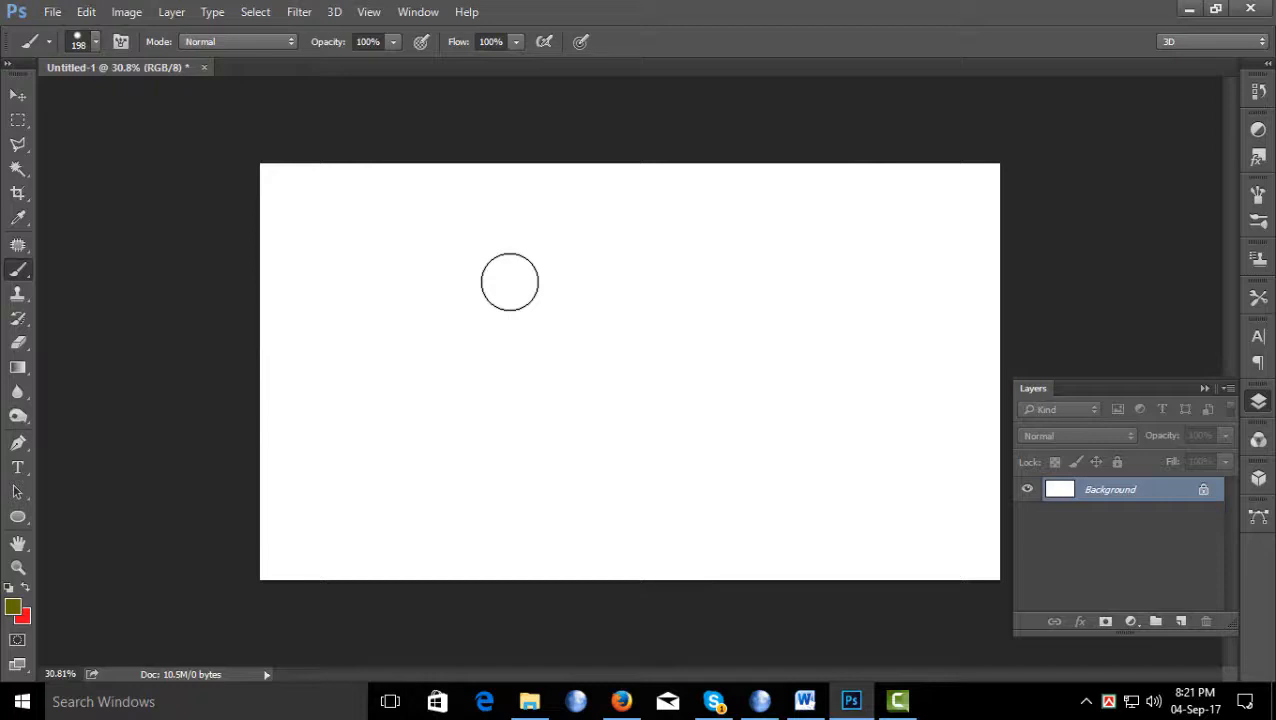
Open the group photo 30bfea8.jpg from the Desktop folder
click(52, 14)
click(70, 51)
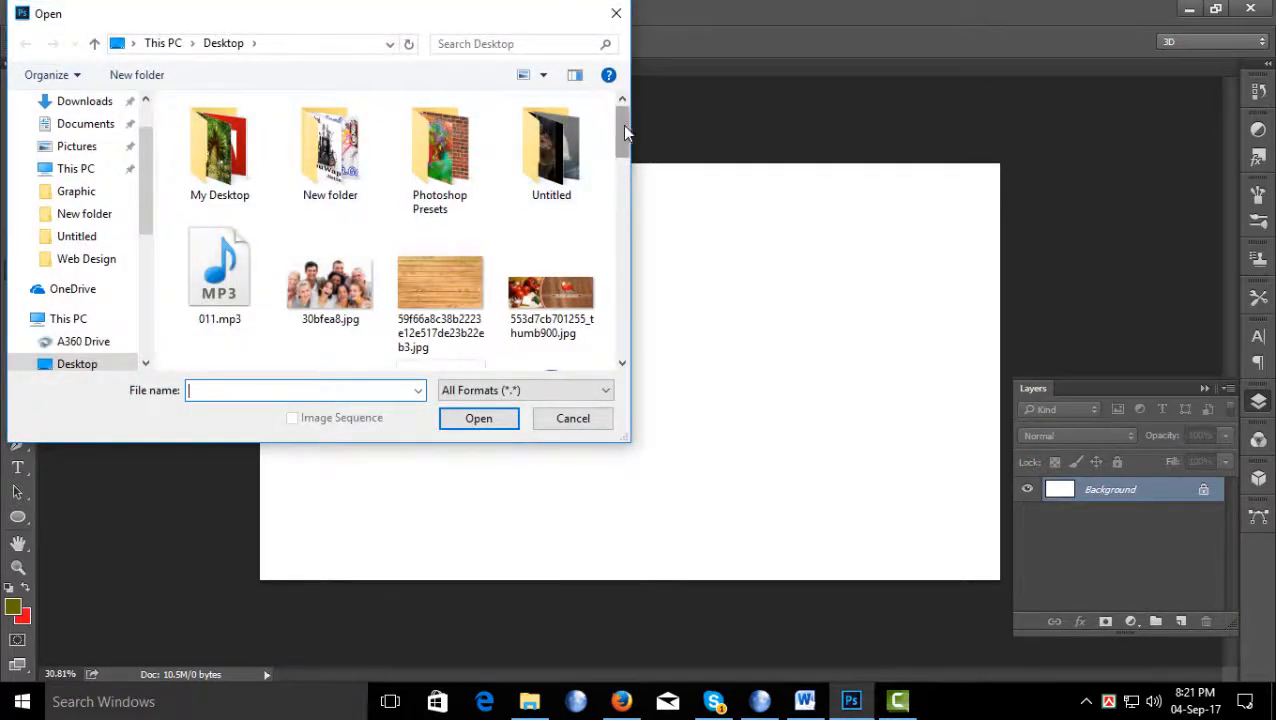
drag(625, 123, 629, 143)
click(330, 170)
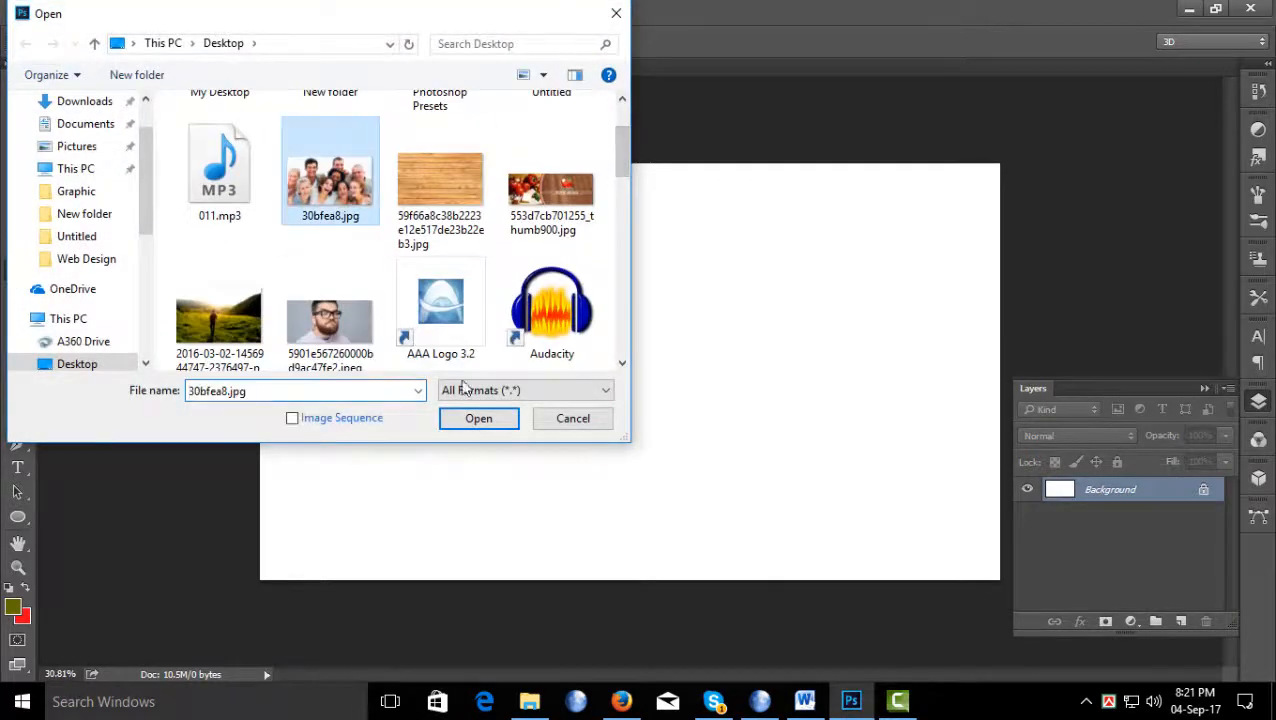
click(490, 418)
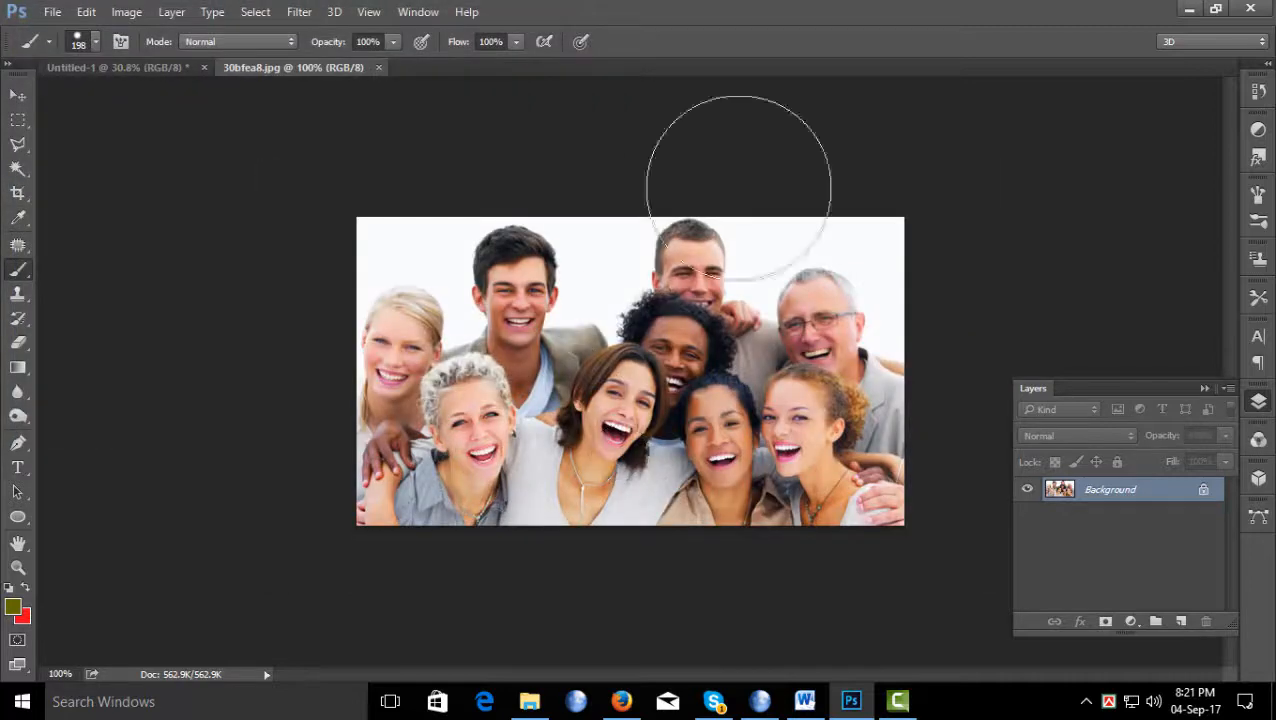
Draw an Elliptical Marquee selection around the head of the dark-haired woman in the front middle and center it on her face
scroll(640, 375, up, 1)
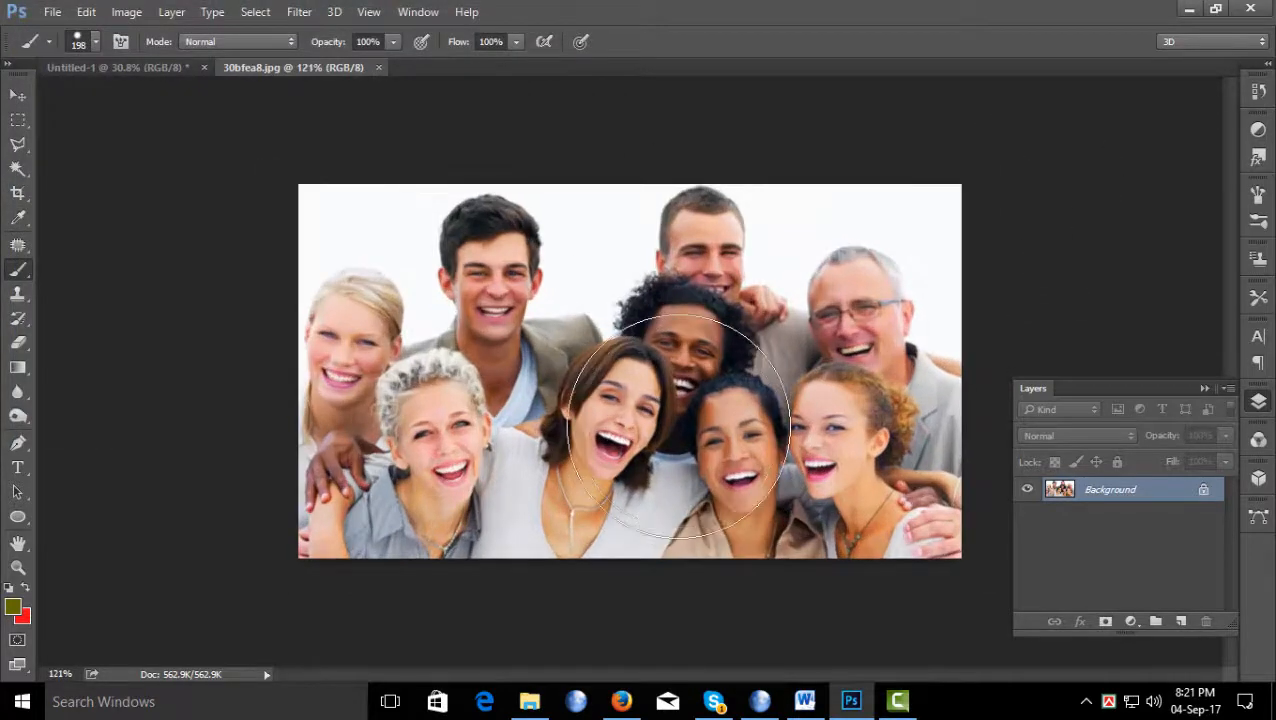
scroll(678, 427, up, 1)
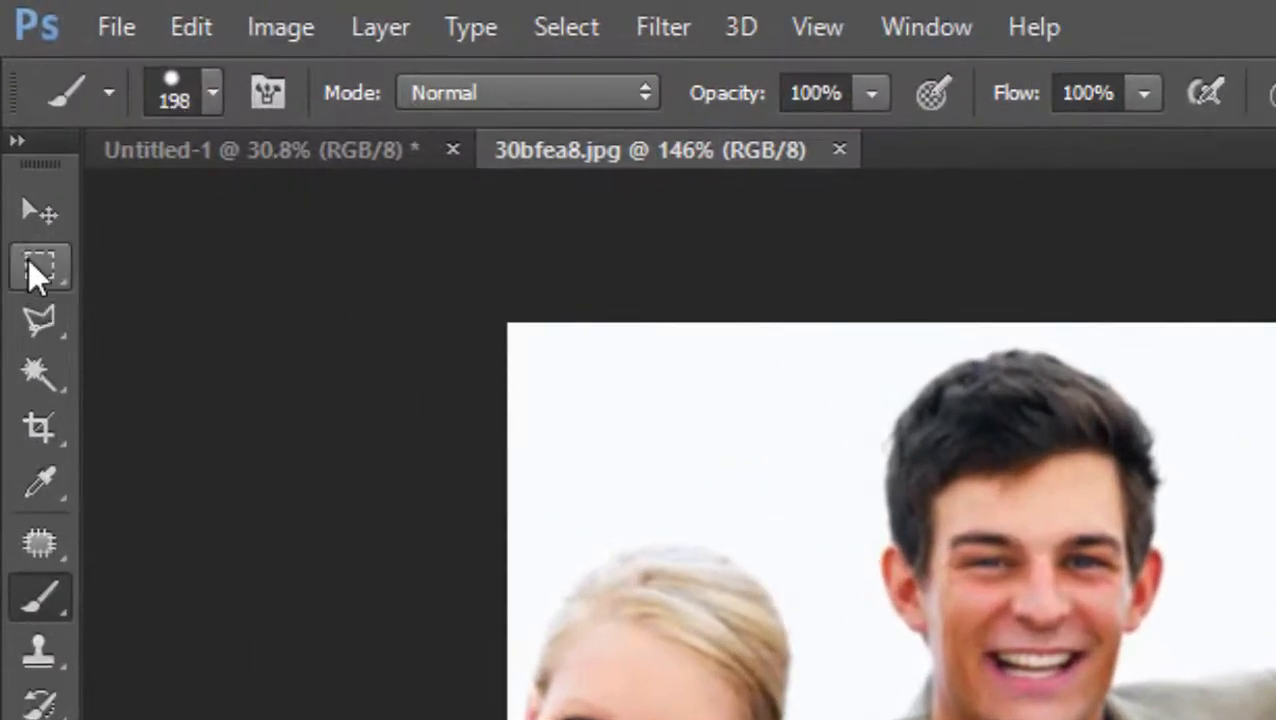
click(28, 260)
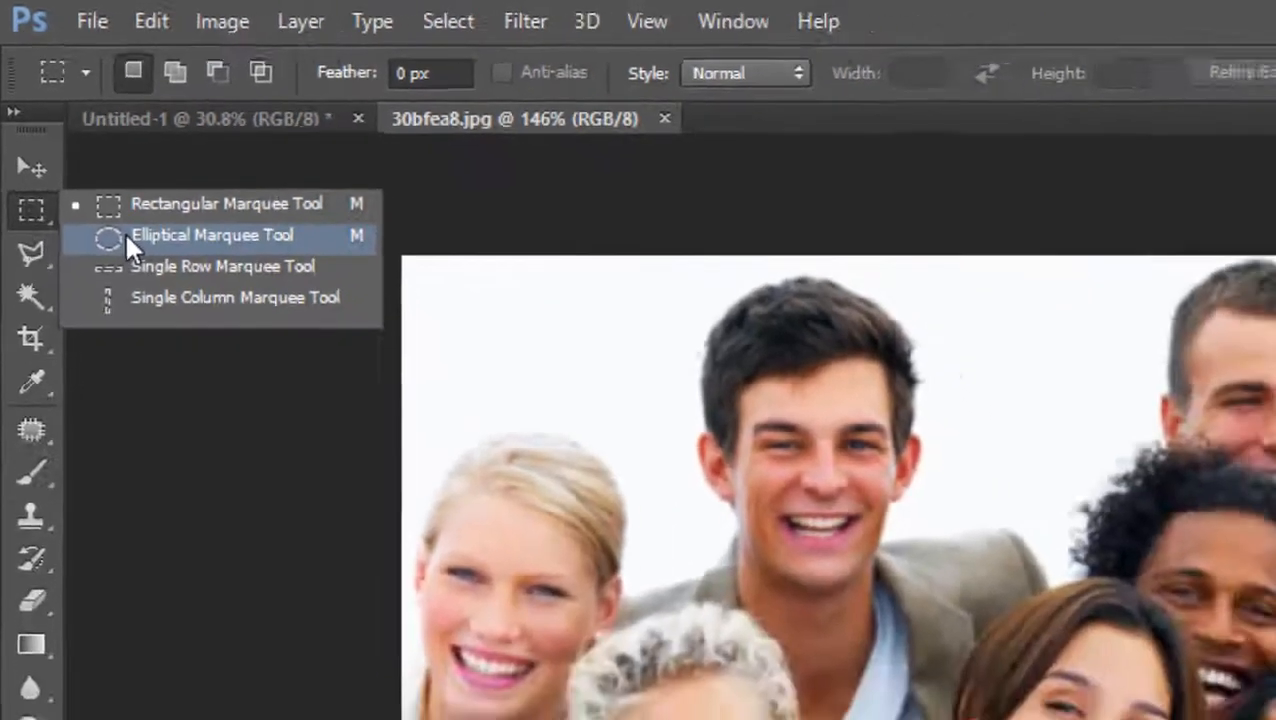
click(148, 300)
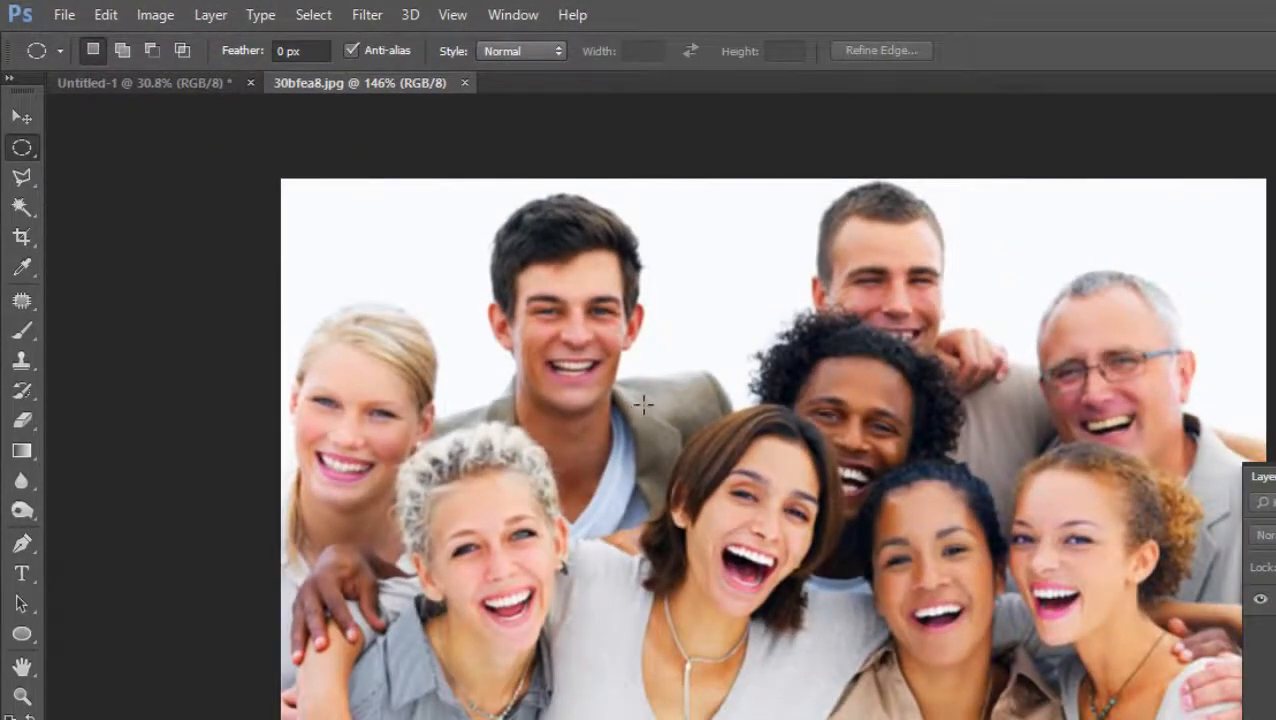
drag(643, 404, 851, 648)
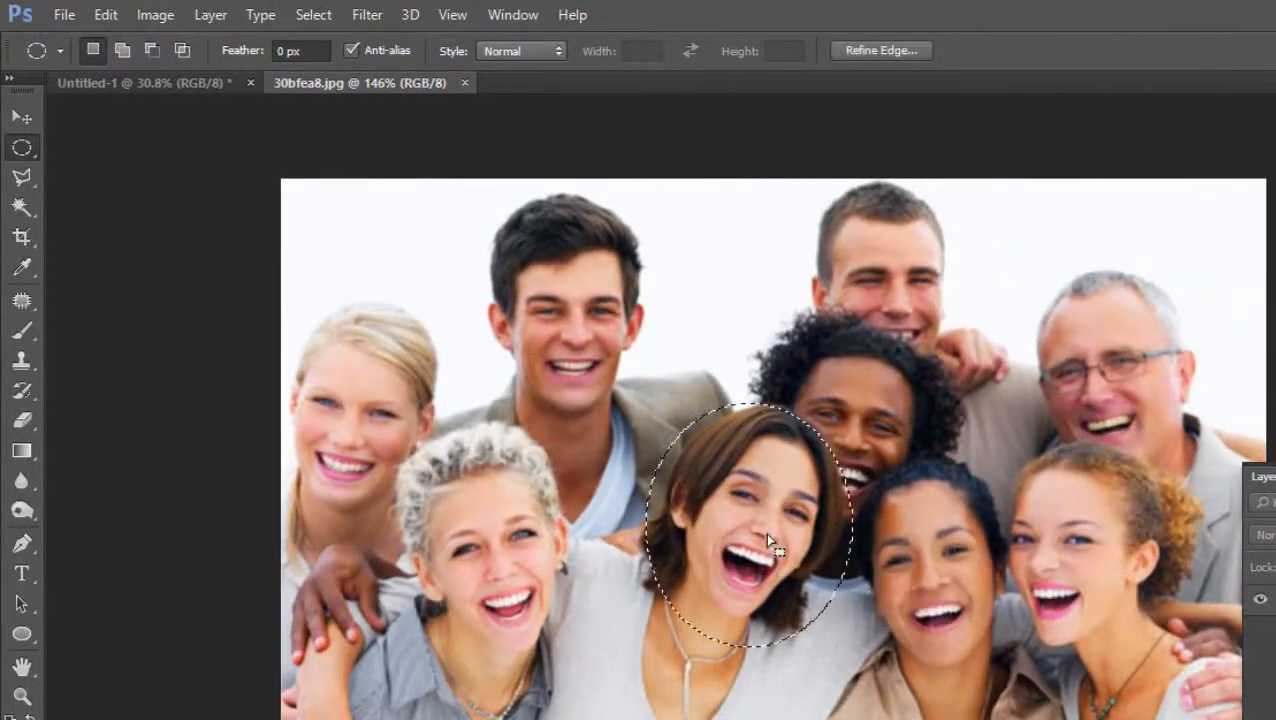
mouse_move(767, 540)
mouse_down()
mouse_move(770, 514)
mouse_move(775, 528)
mouse_up()
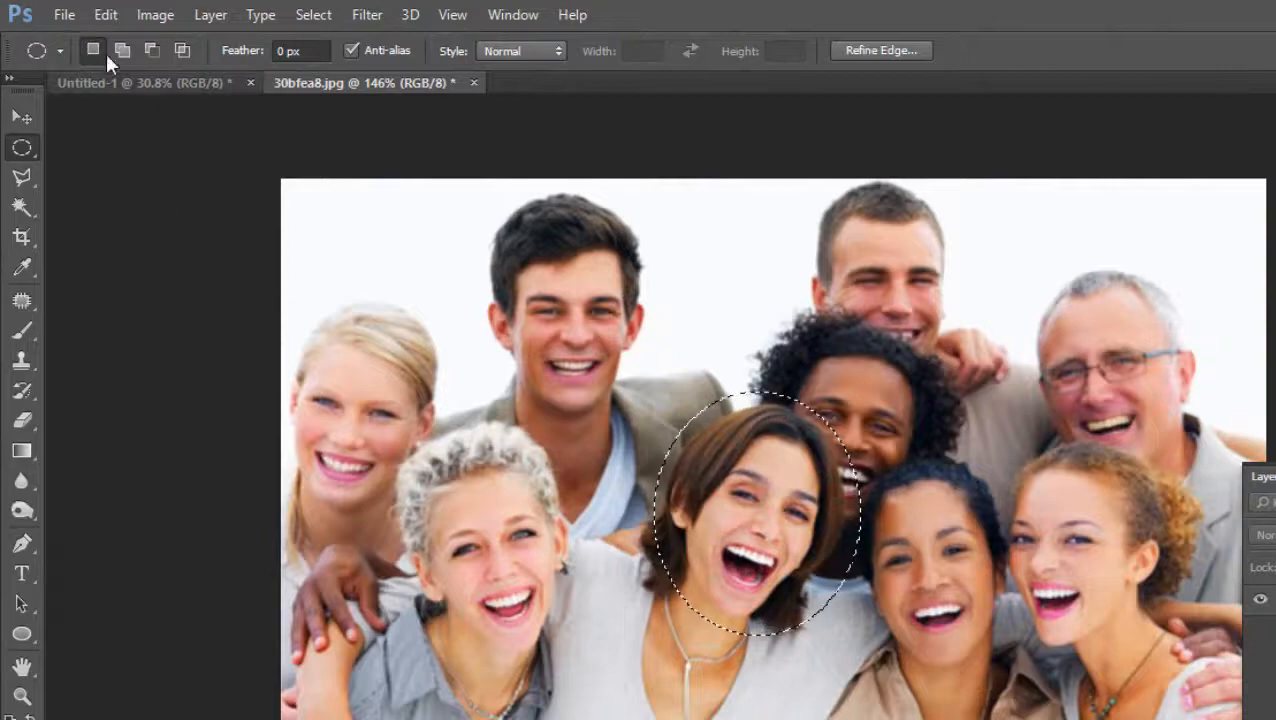
Set up a stroke for the elliptical selection with bright red as the stroke color
click(105, 14)
click(192, 344)
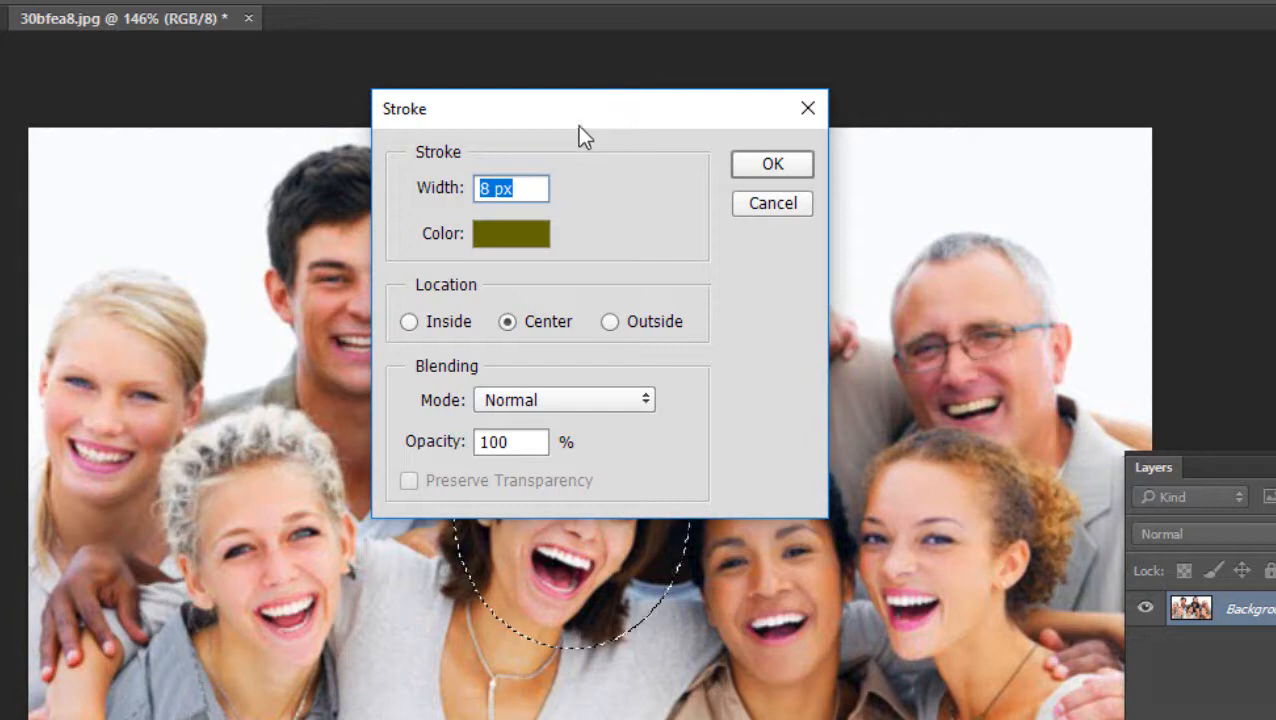
mouse_move(730, 174)
mouse_down()
mouse_move(876, 153)
mouse_move(1126, 83)
mouse_up()
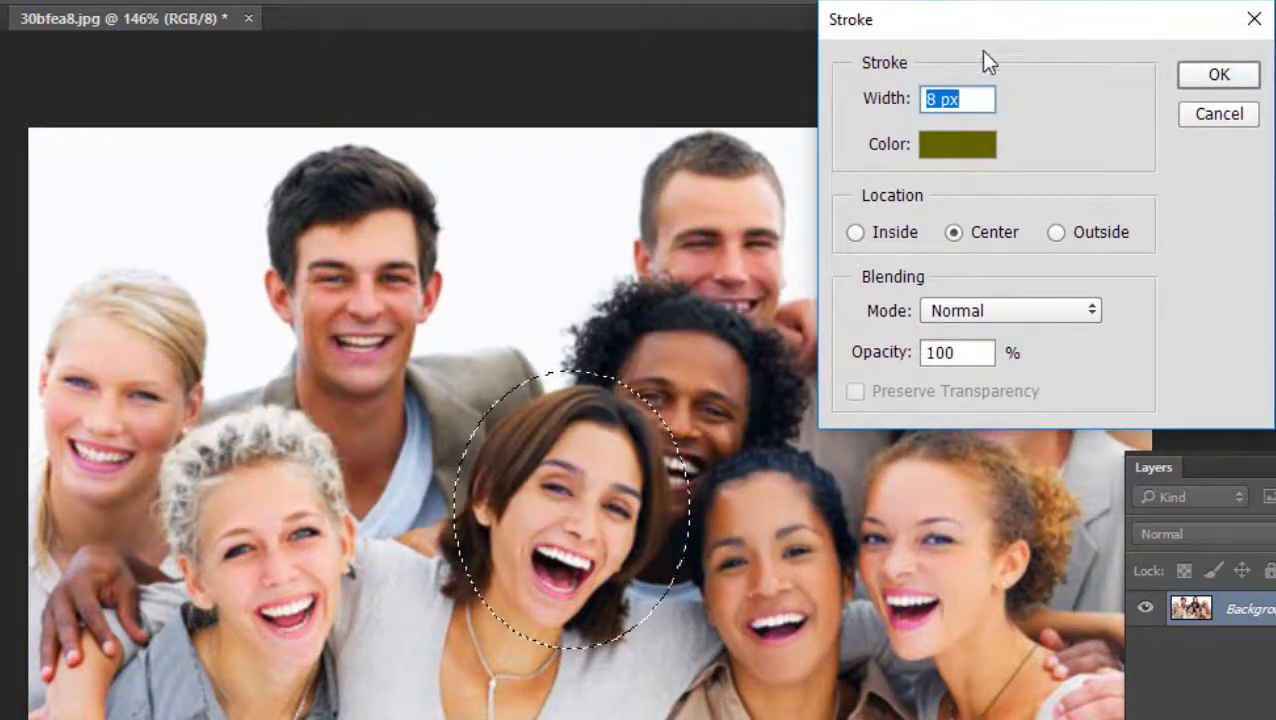
click(982, 150)
click(953, 150)
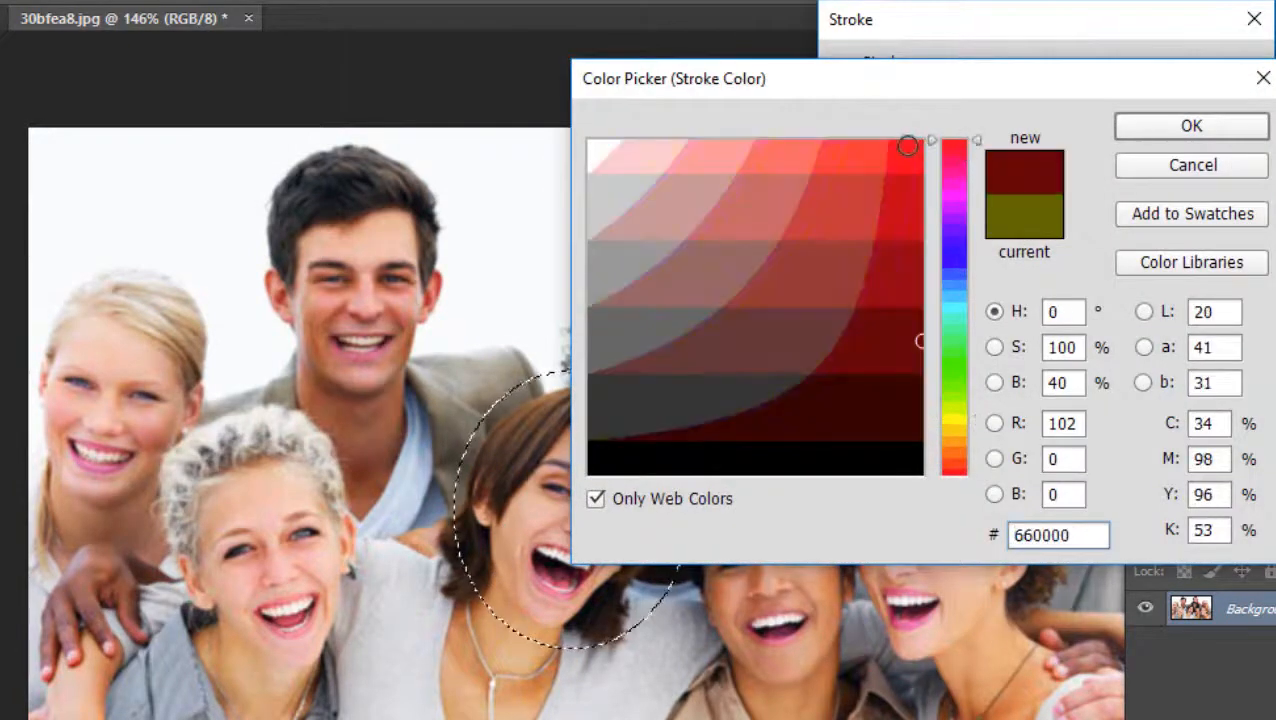
click(907, 146)
click(1189, 130)
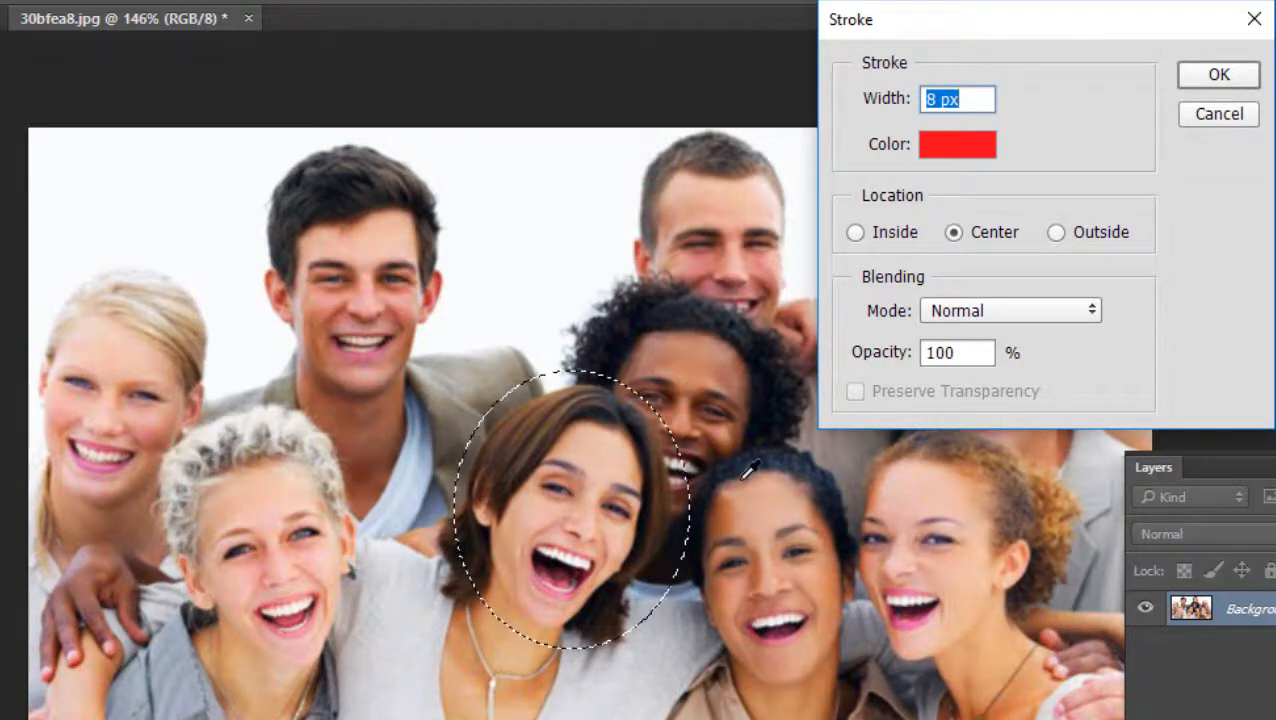
Apply the red stroke at 10 px width, centered on the selection edge, and undo it
text(10)
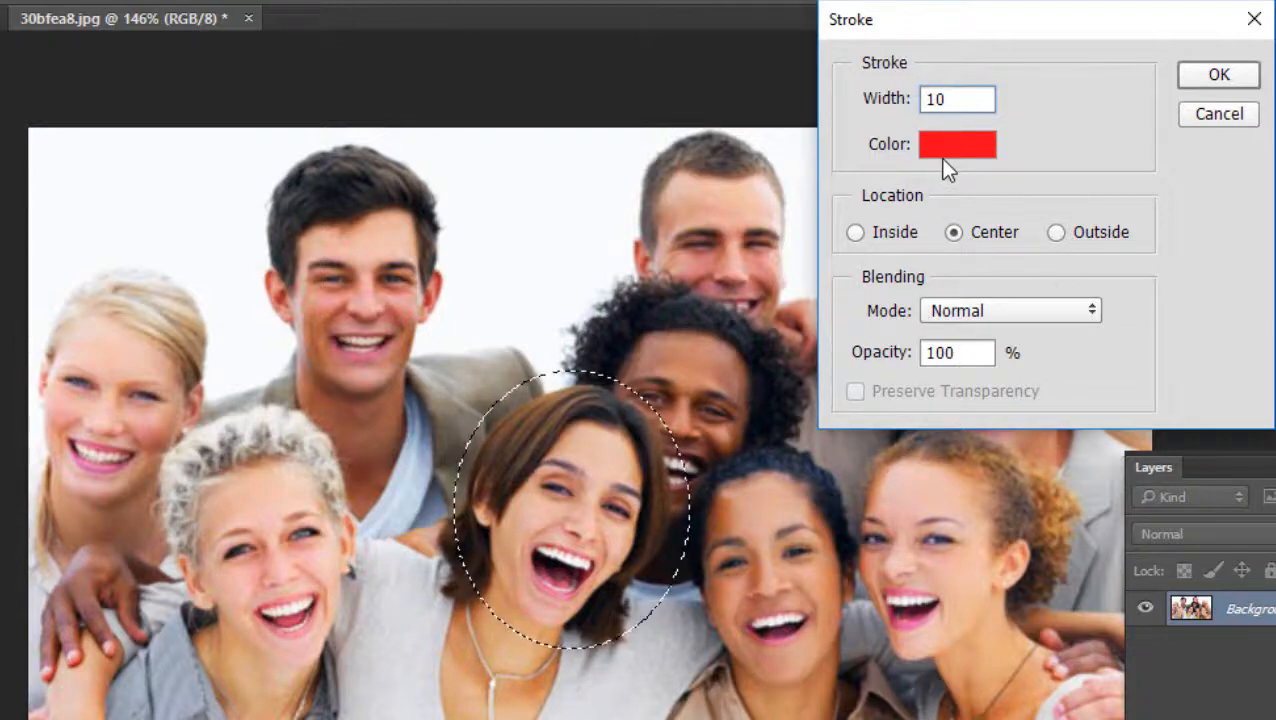
click(1215, 75)
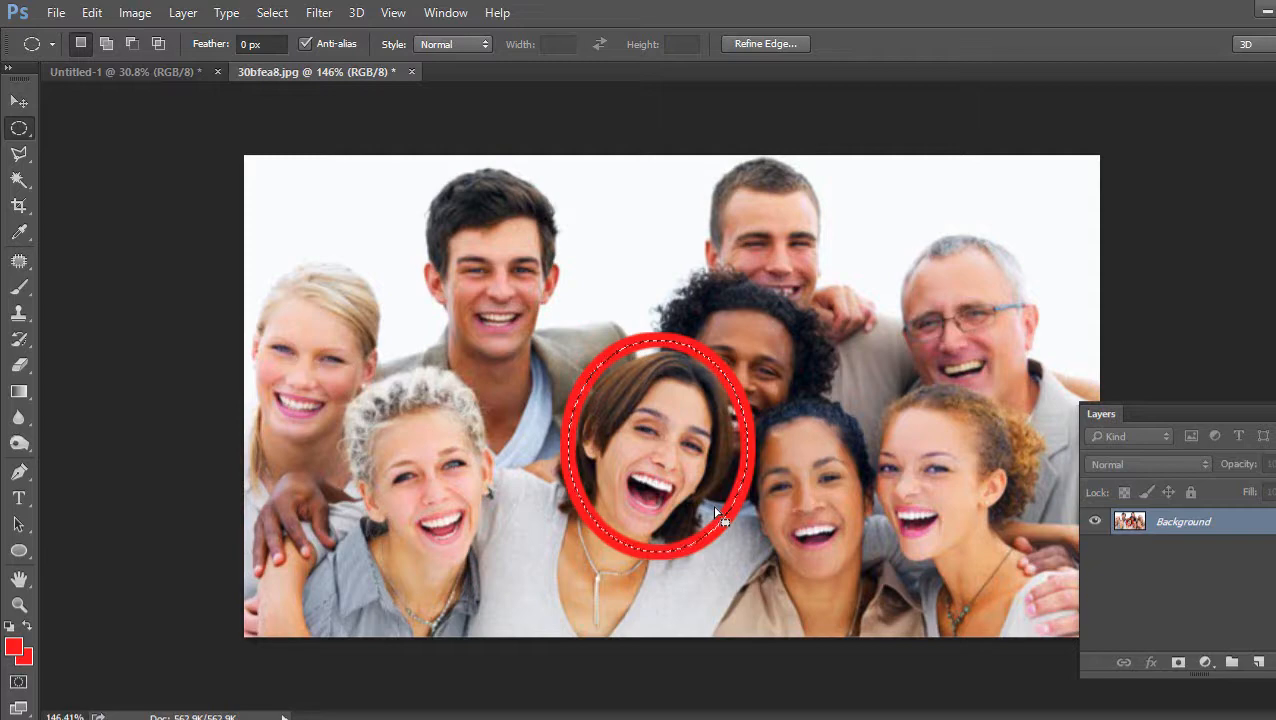
click(90, 13)
click(150, 12)
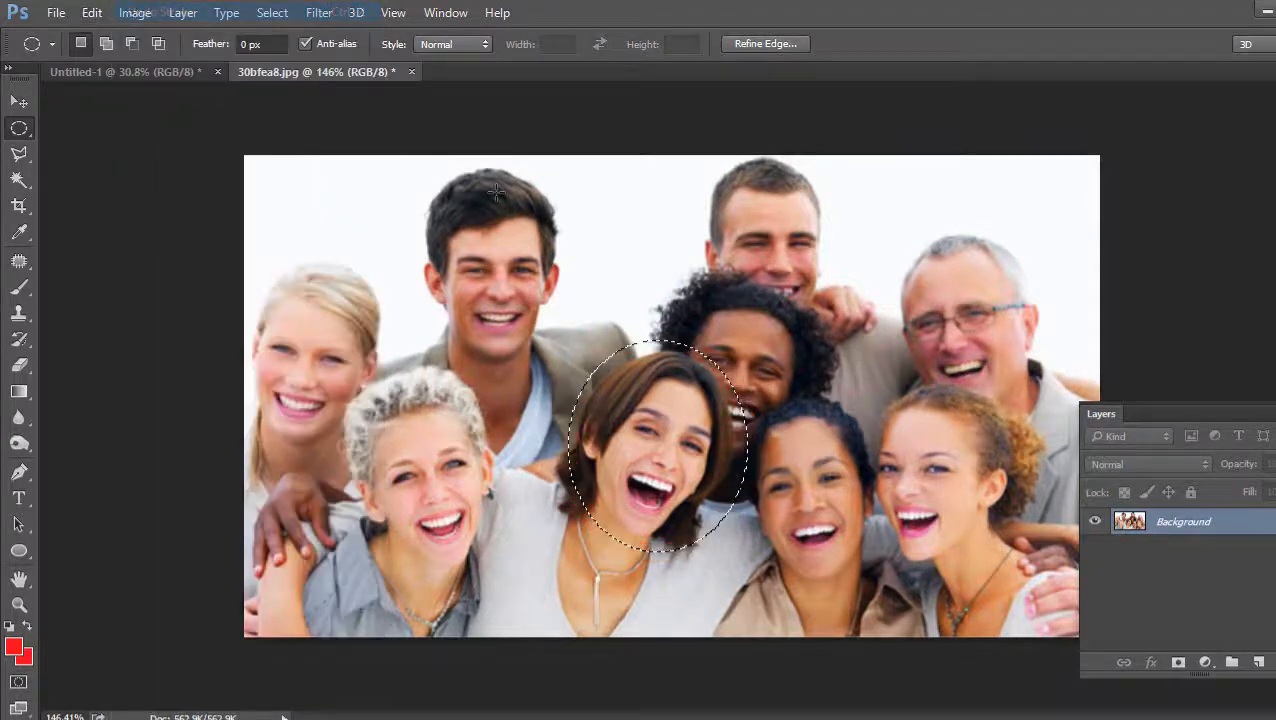
Stroke the elliptical selection with a 5 px red centered outline in Normal mode at 100% opacity, and undo the stroke
click(88, 14)
click(173, 295)
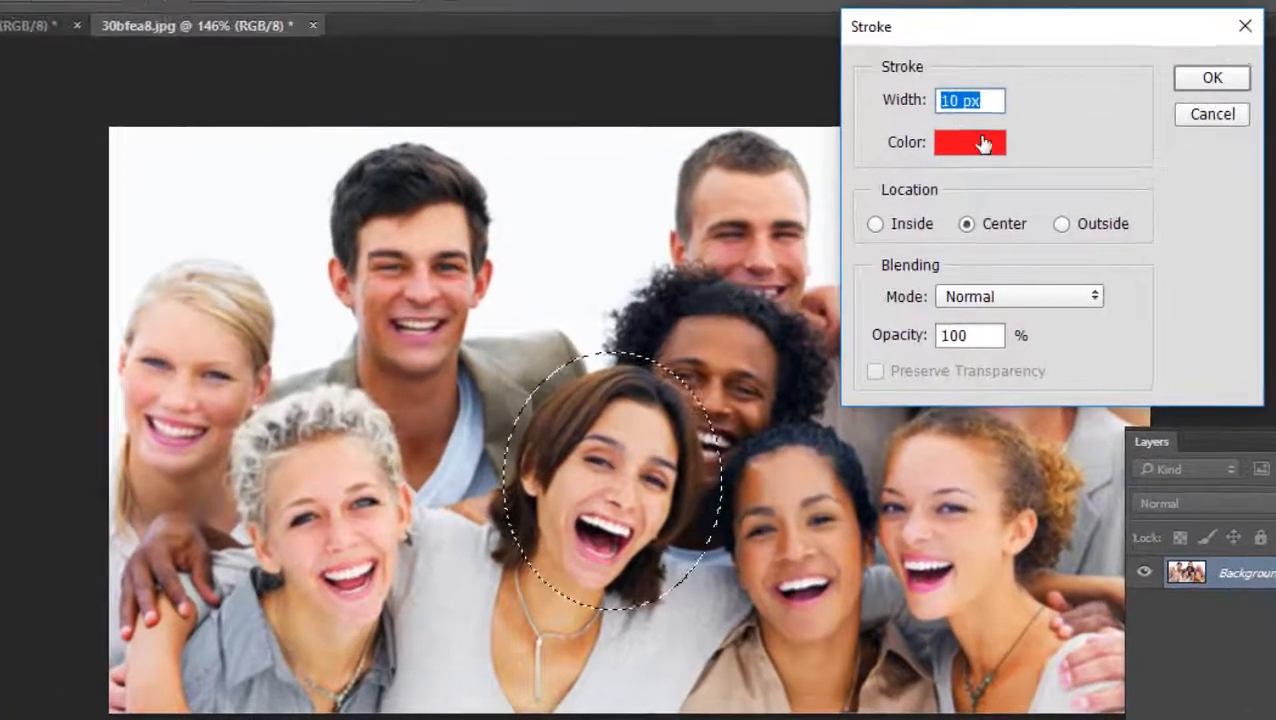
text(5)
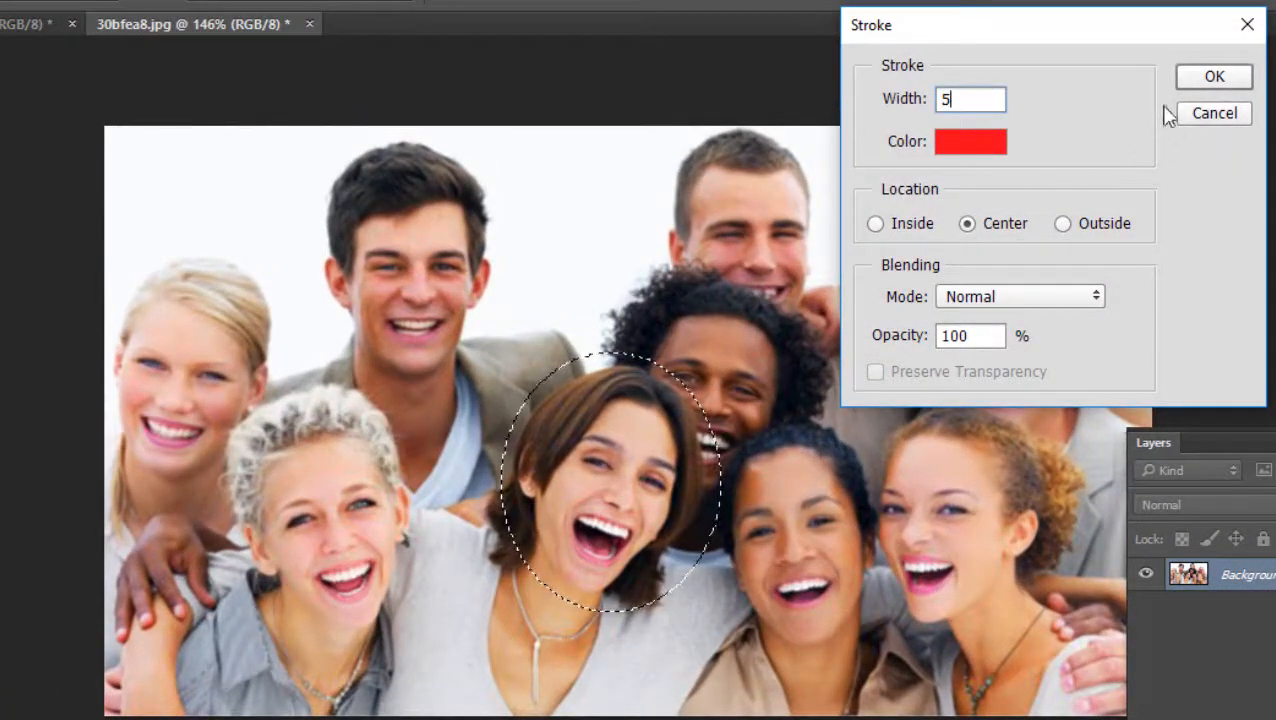
click(1203, 82)
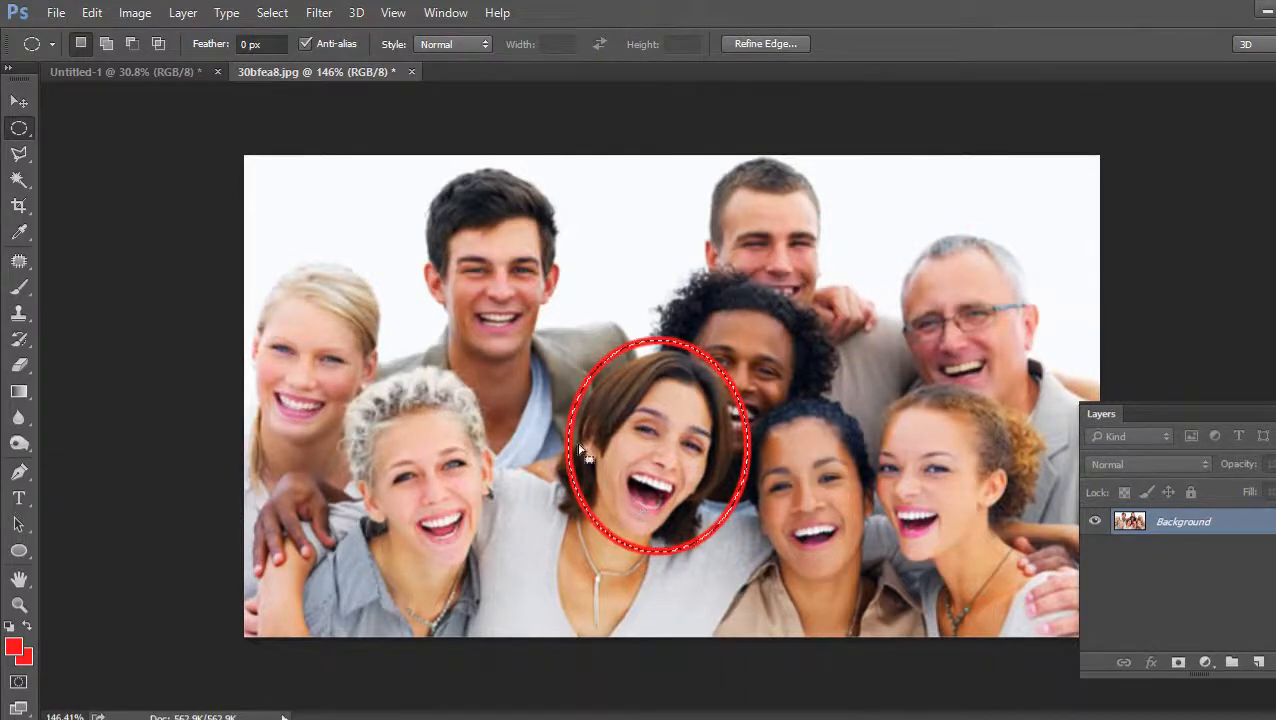
click(94, 14)
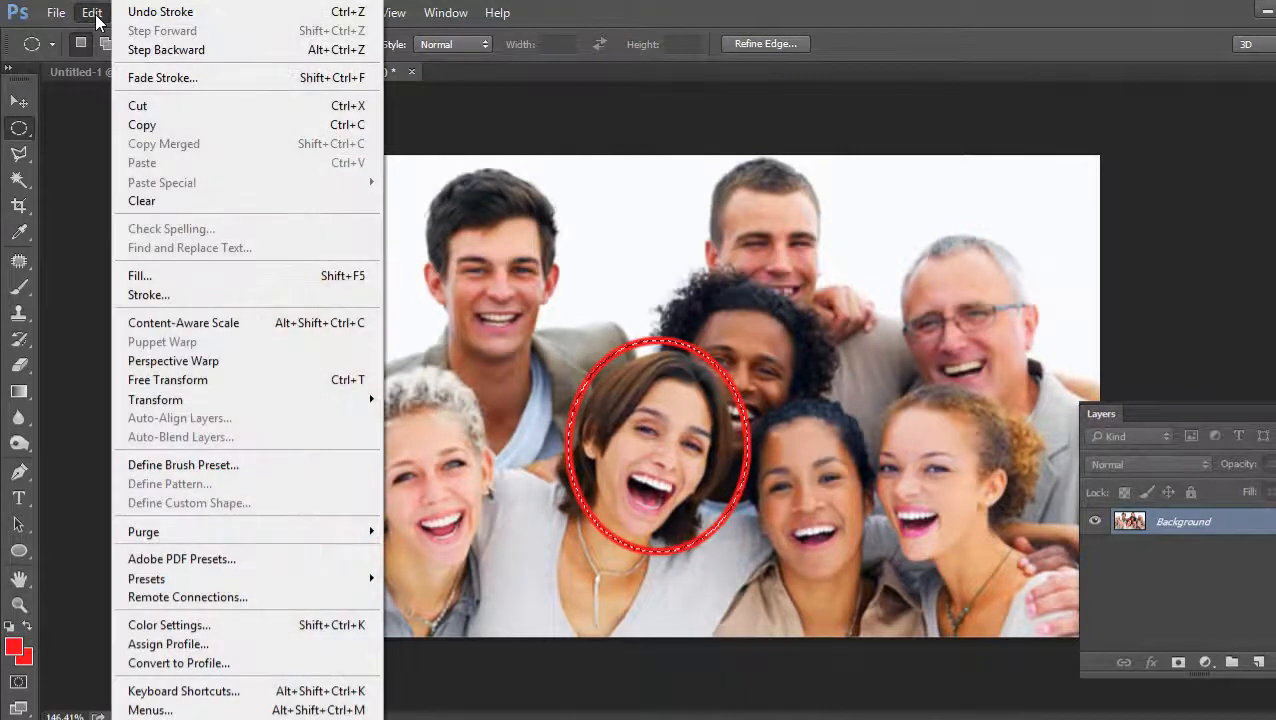
click(147, 14)
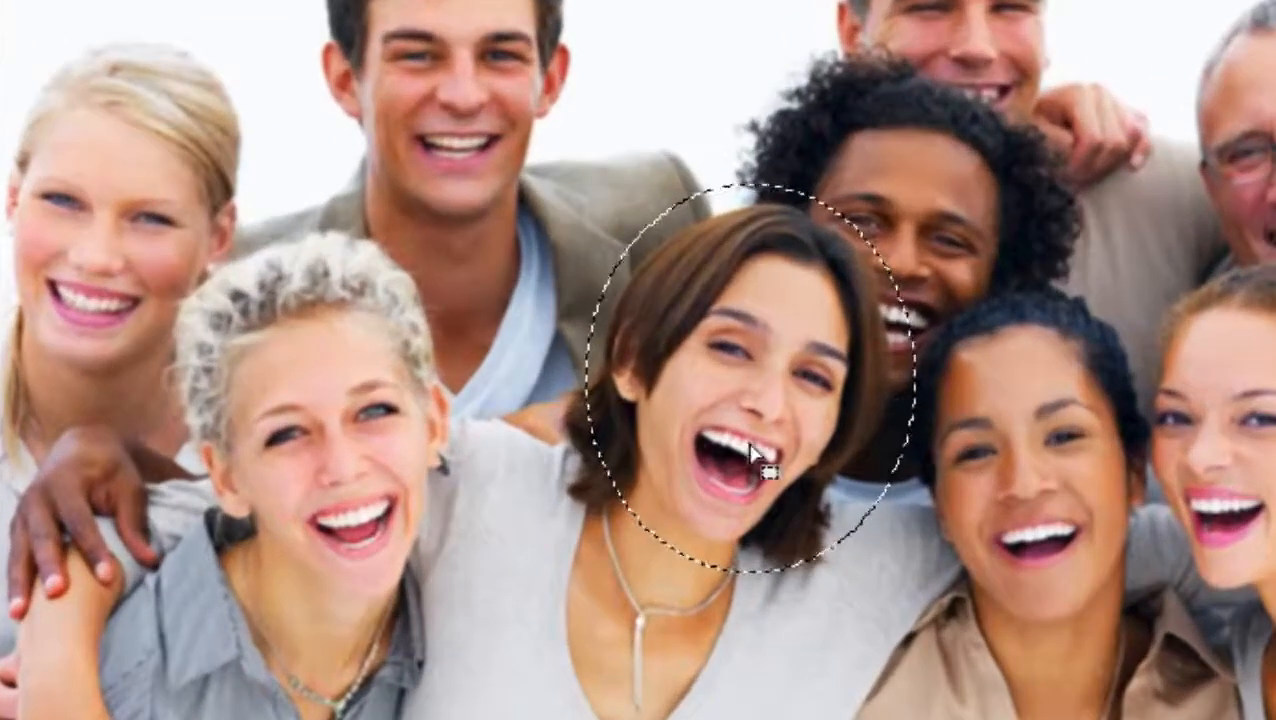
Replace the selection with an ellipse around the curly gray-haired woman's face and add a second ellipse around the dark-haired woman's face beside her
drag(193, 286, 487, 643)
drag(320, 402, 307, 371)
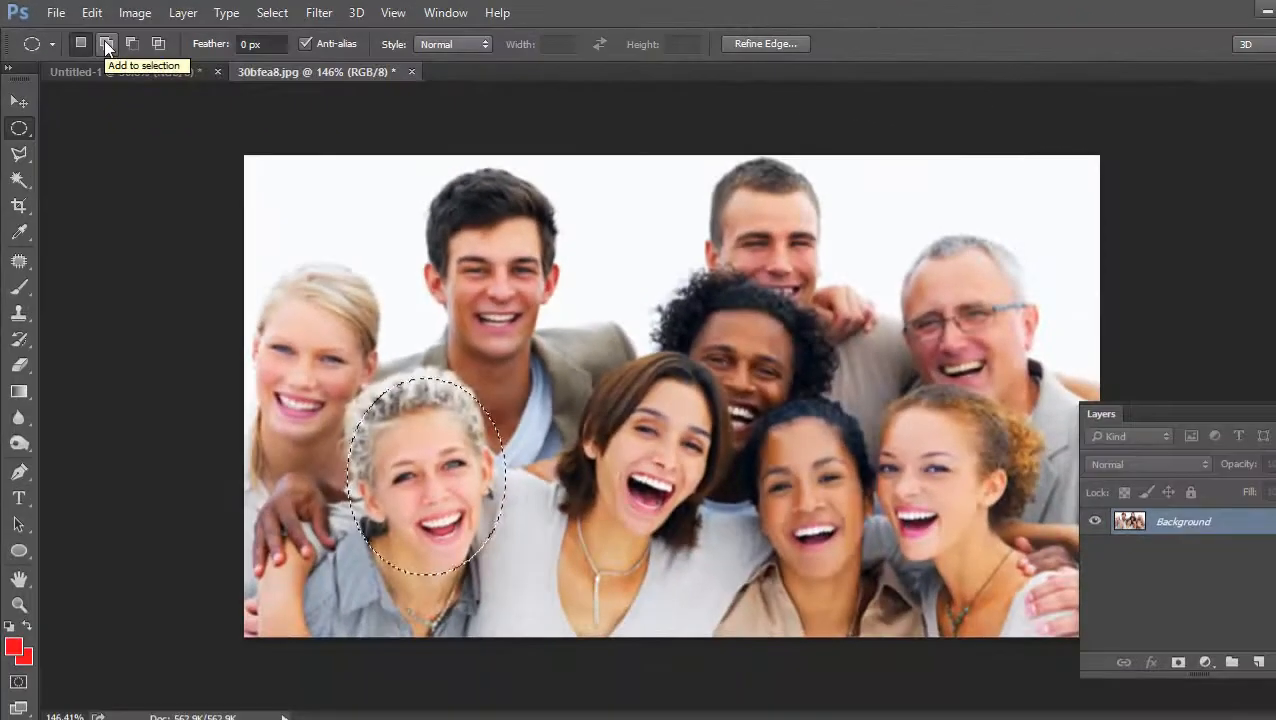
click(238, 97)
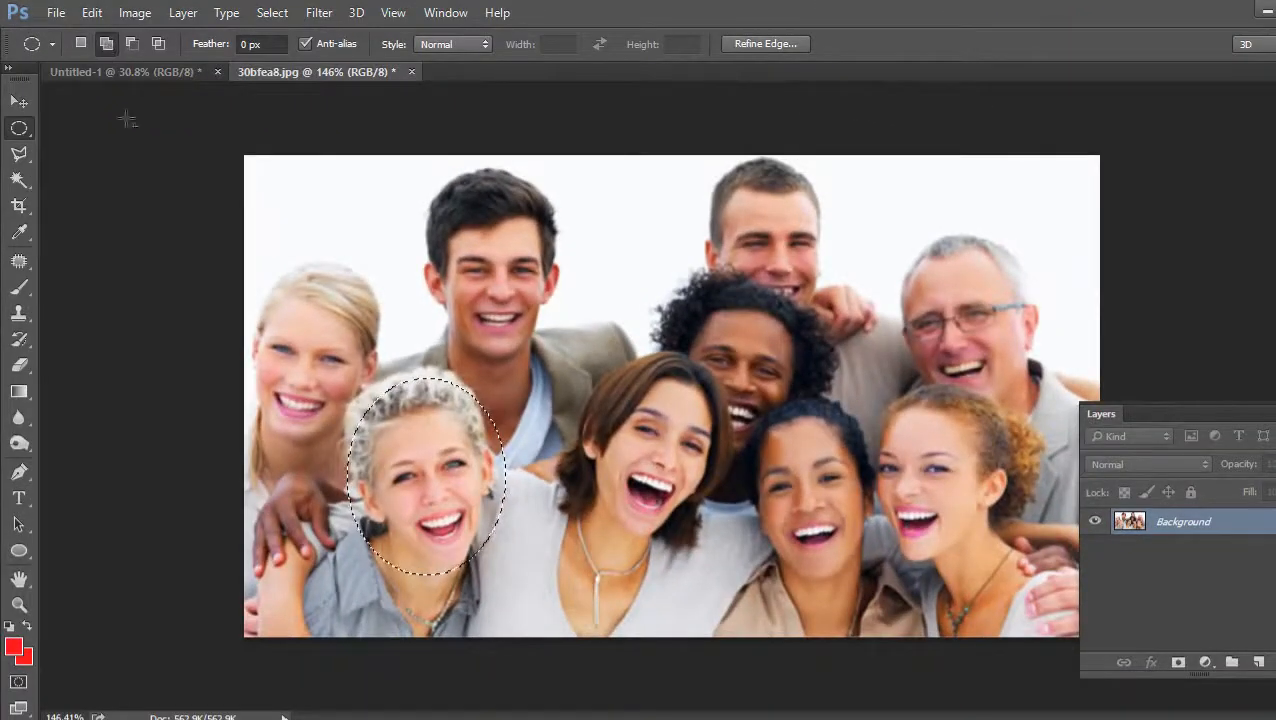
drag(592, 370, 722, 558)
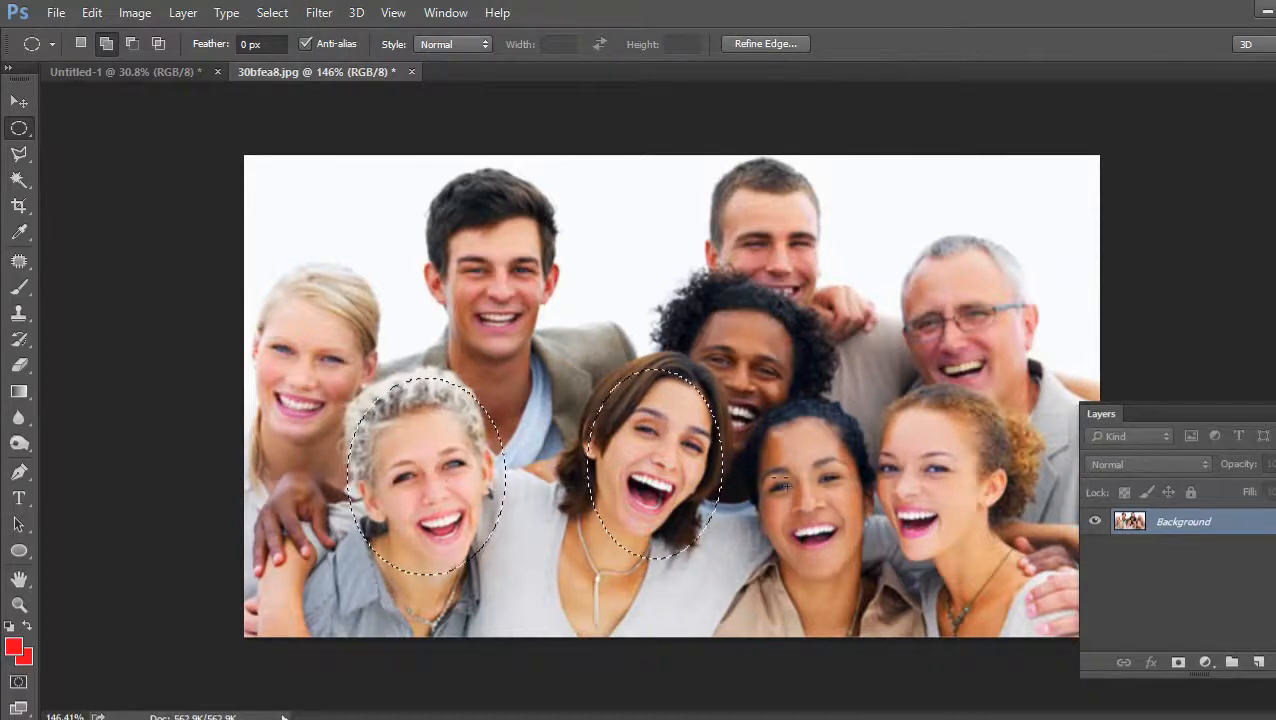
Add ellipses to the selection around six more faces: the two front-row women, the man with glasses, two back-row men and the blonde woman
drag(766, 412, 877, 603)
mouse_move(883, 344)
mouse_down()
mouse_move(993, 512)
mouse_move(1000, 560)
mouse_up()
mouse_move(914, 240)
mouse_down()
mouse_move(1025, 330)
mouse_move(1037, 380)
mouse_up()
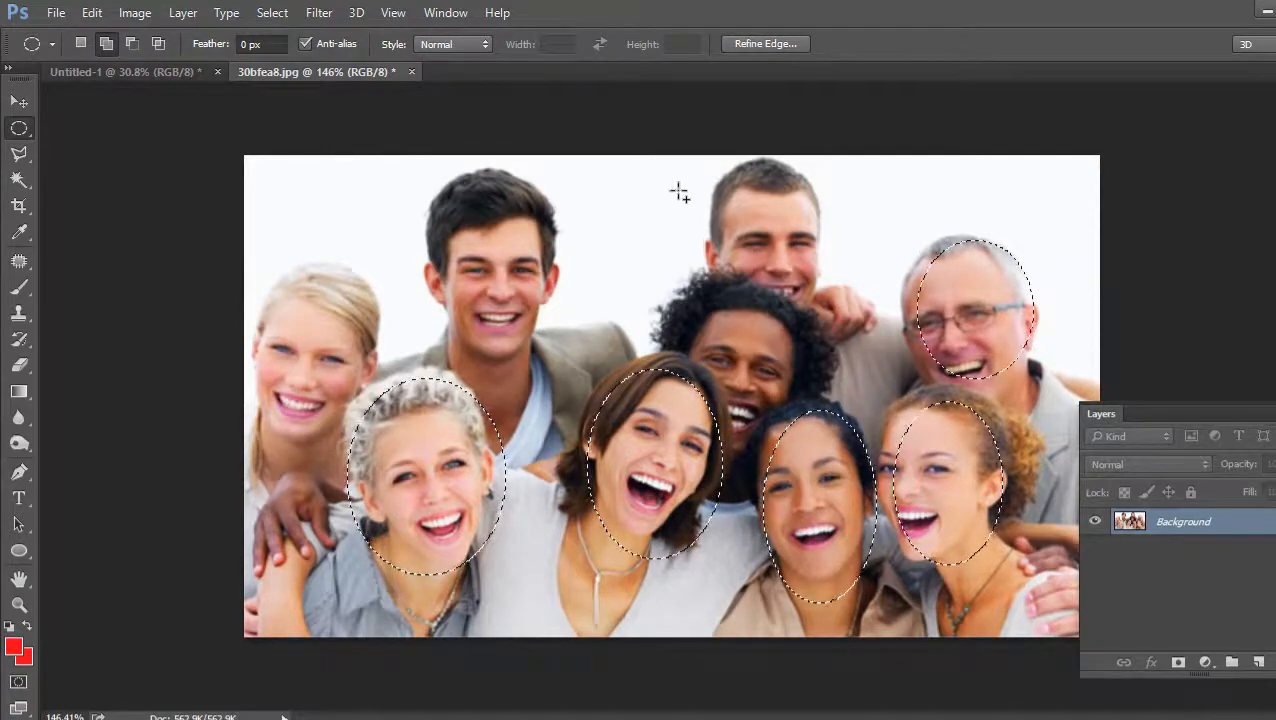
drag(715, 171, 837, 294)
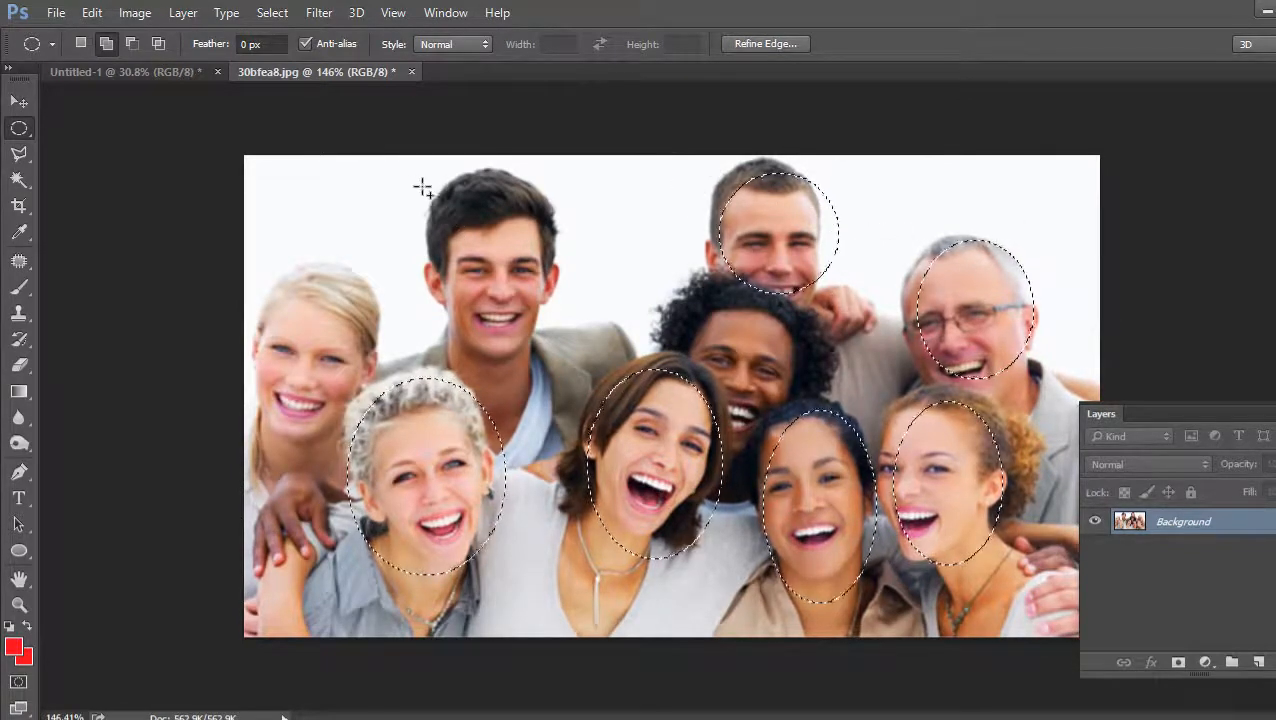
drag(424, 180, 565, 366)
drag(253, 260, 358, 423)
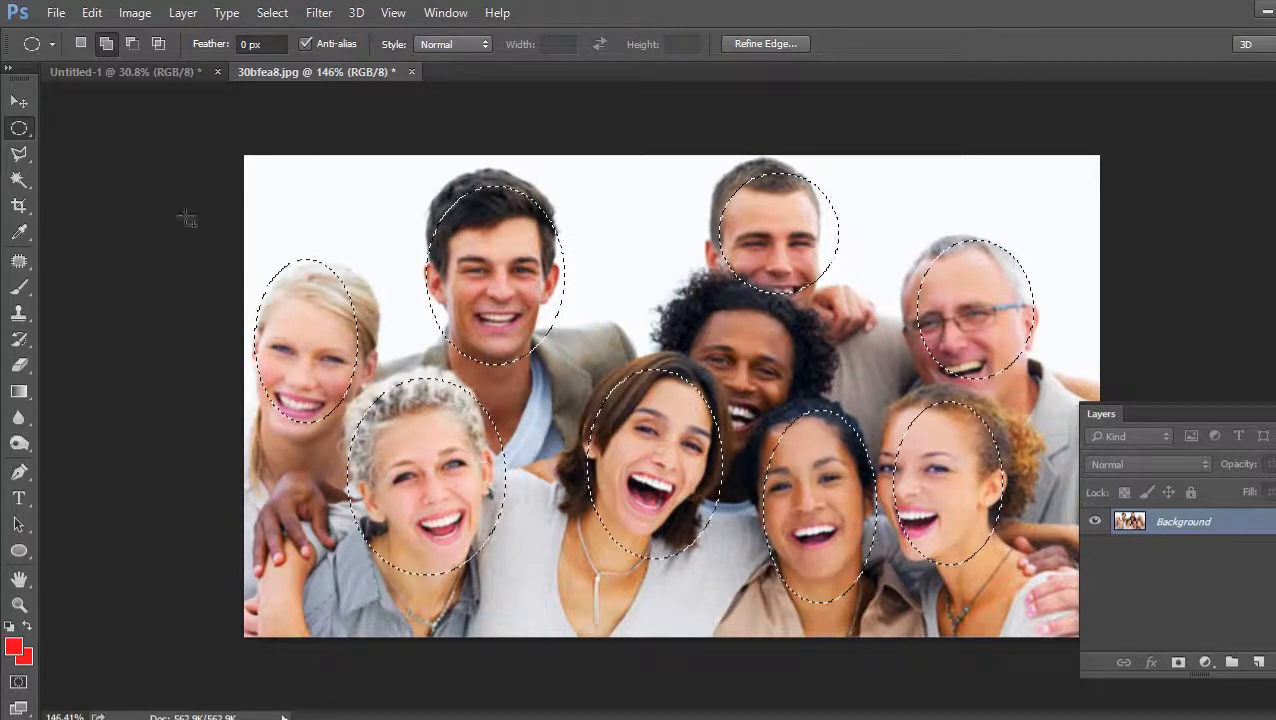
Stroke all the elliptical selections with a 5 px red centered outline in Normal mode at 100% opacity, and deselect them
click(91, 12)
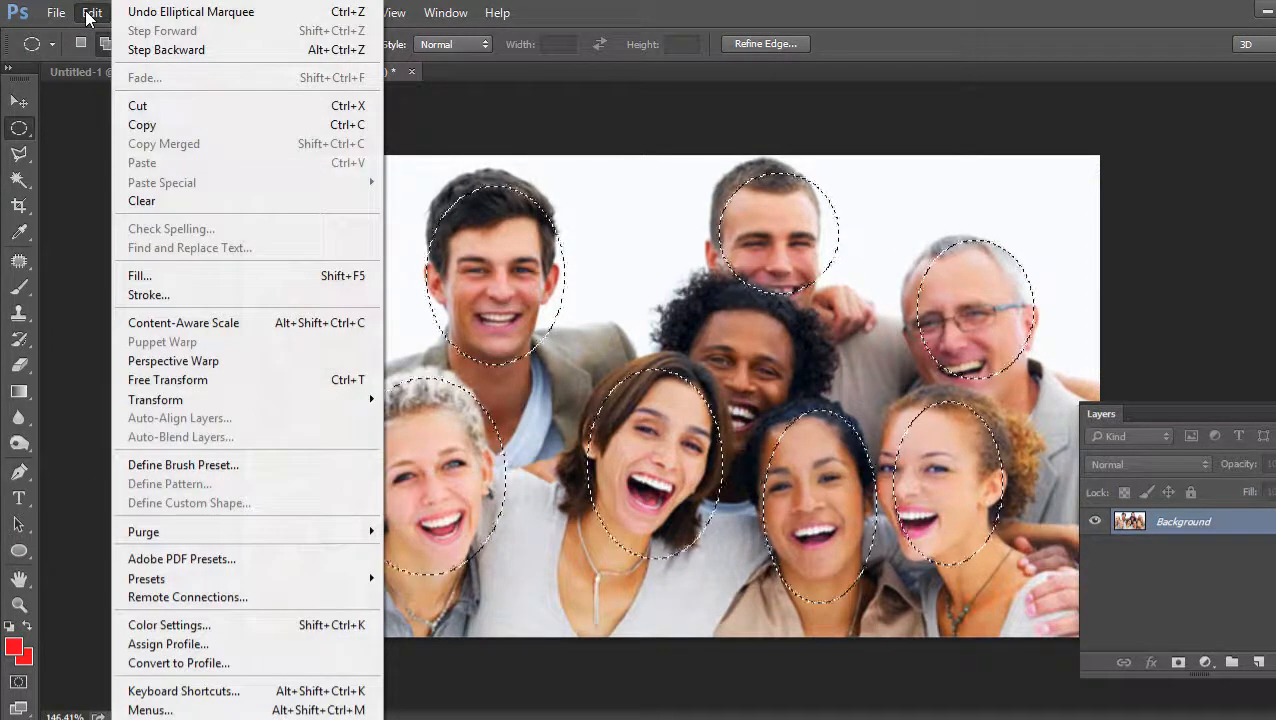
click(171, 296)
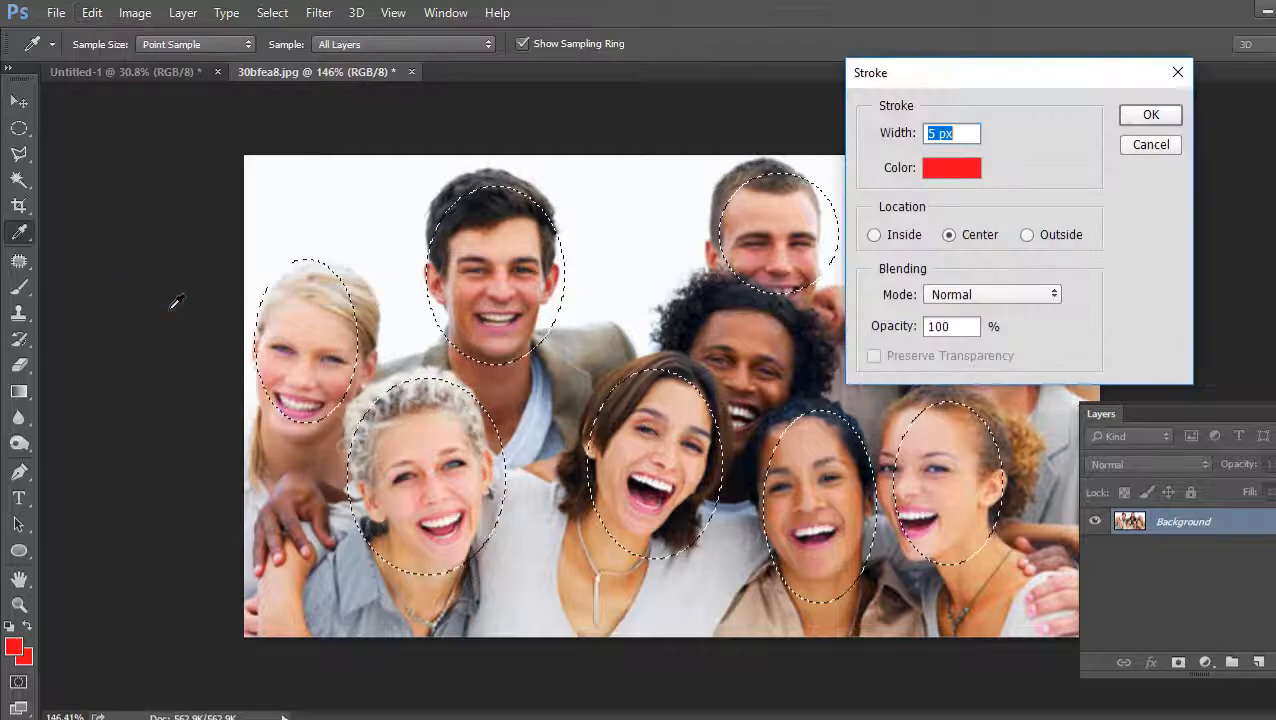
click(966, 168)
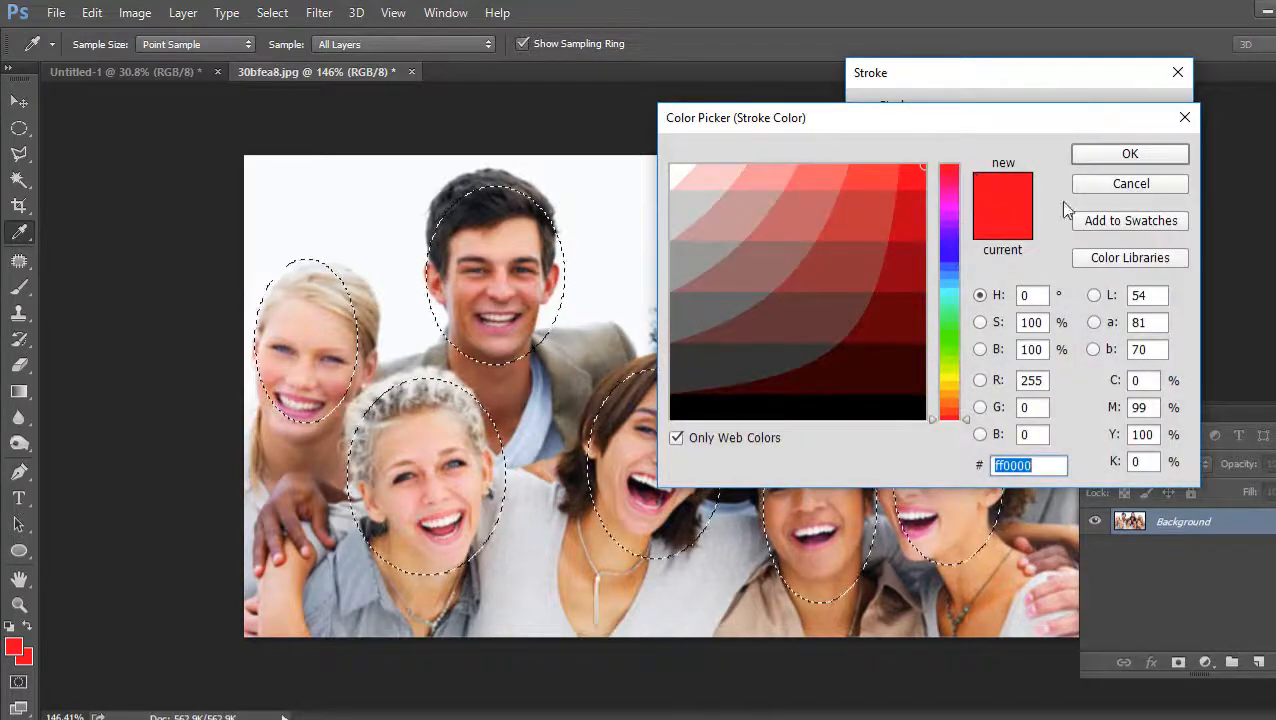
click(1156, 184)
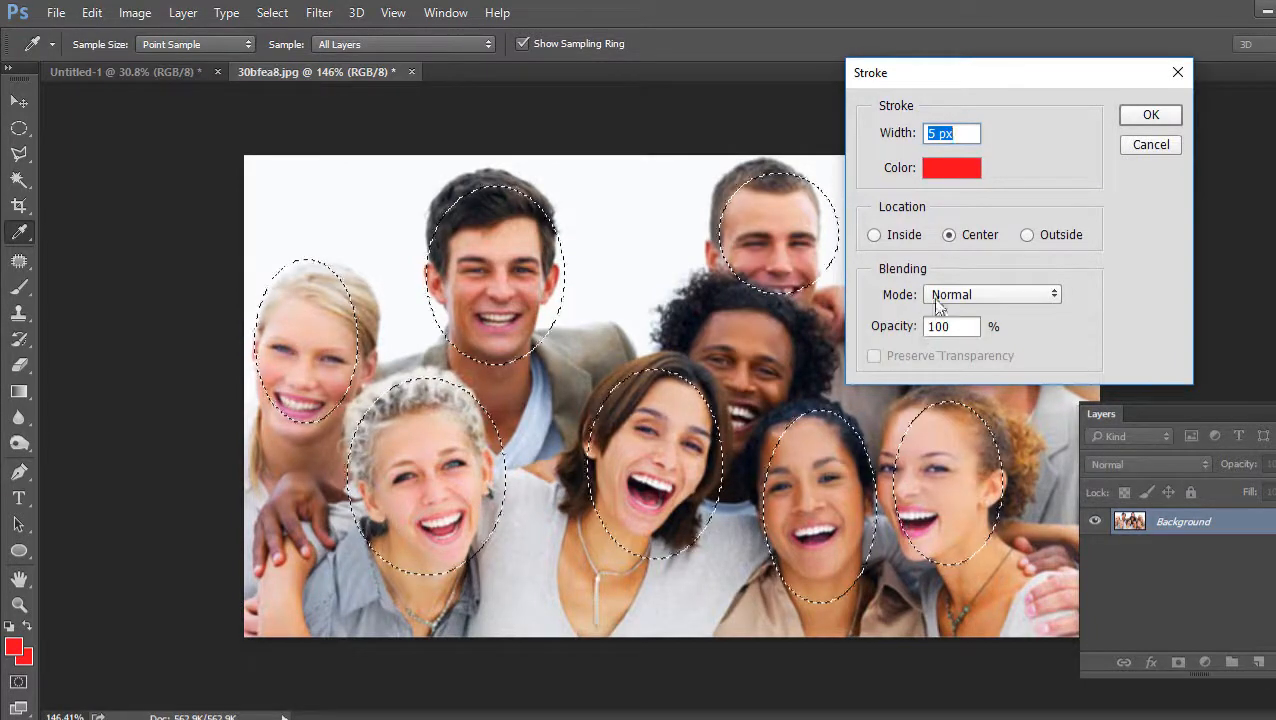
click(1161, 119)
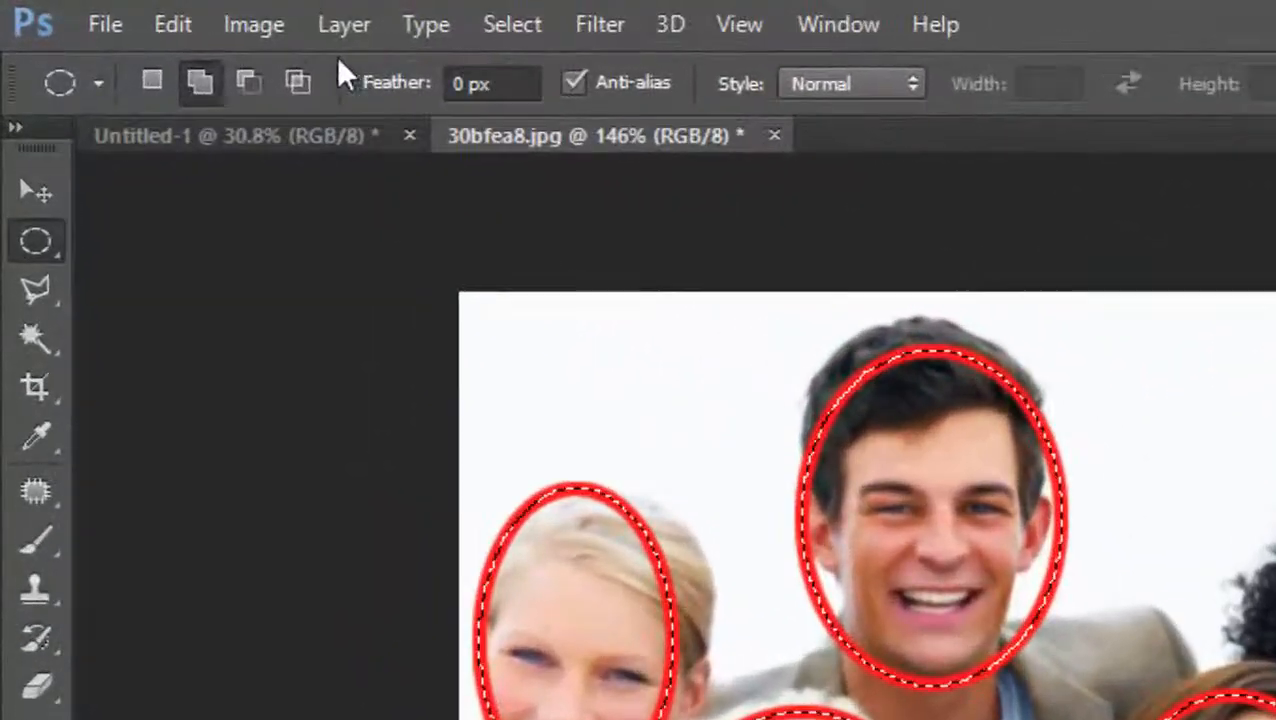
click(515, 25)
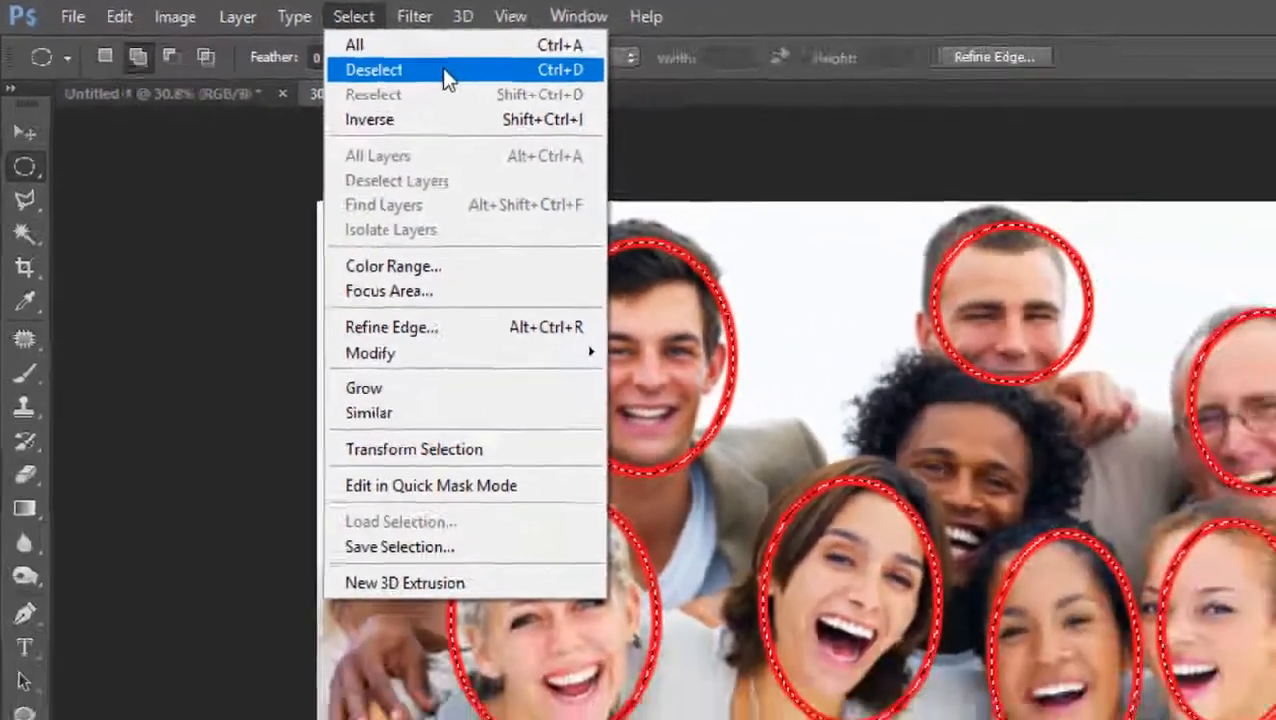
click(442, 68)
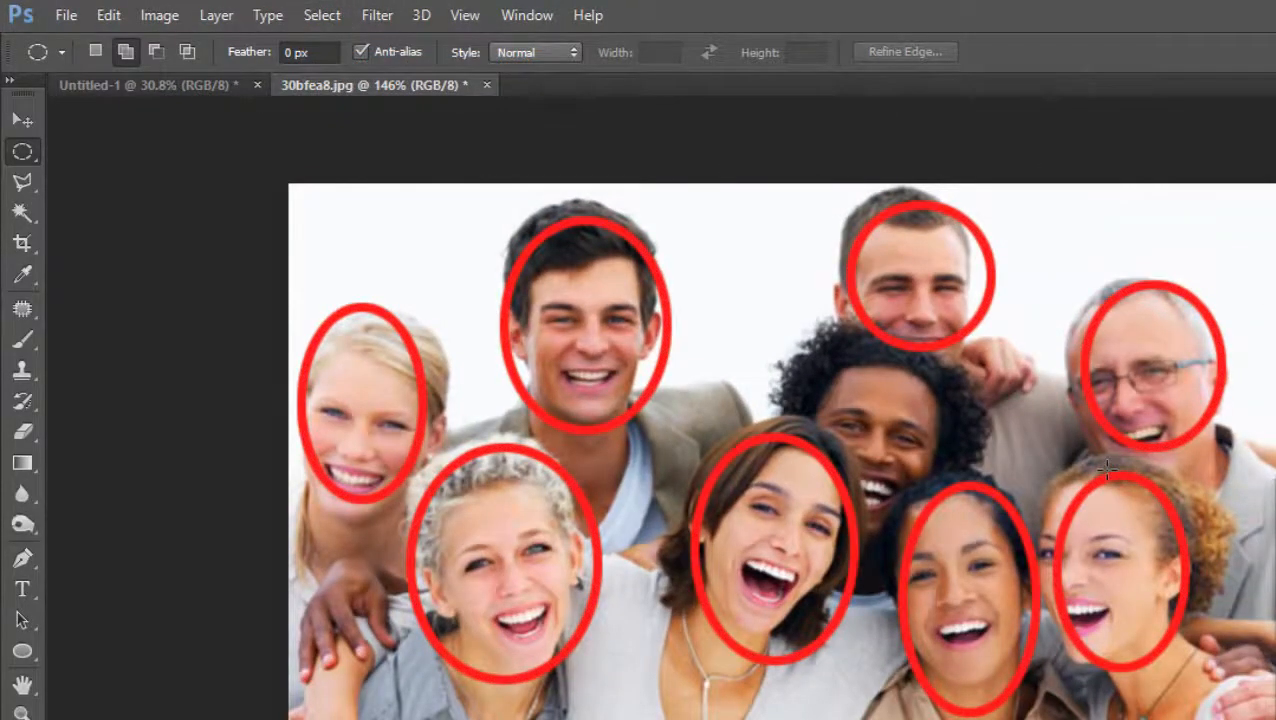
click(108, 15)
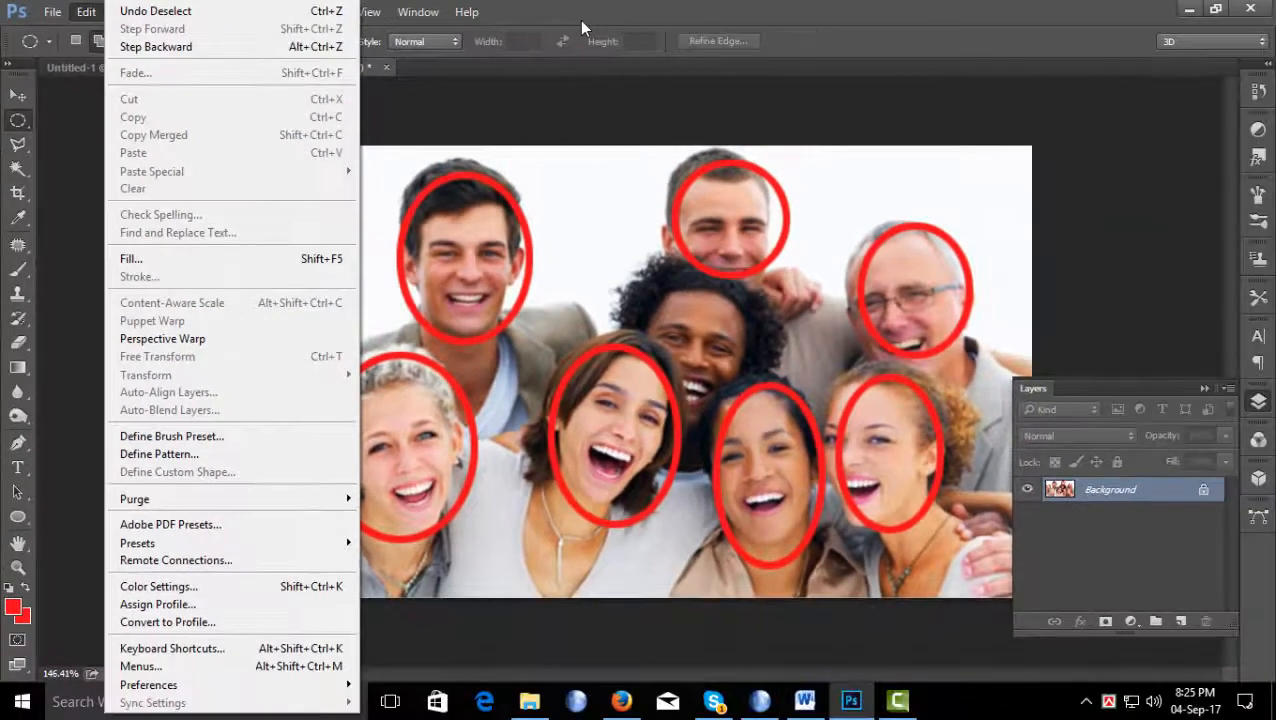
click(579, 20)
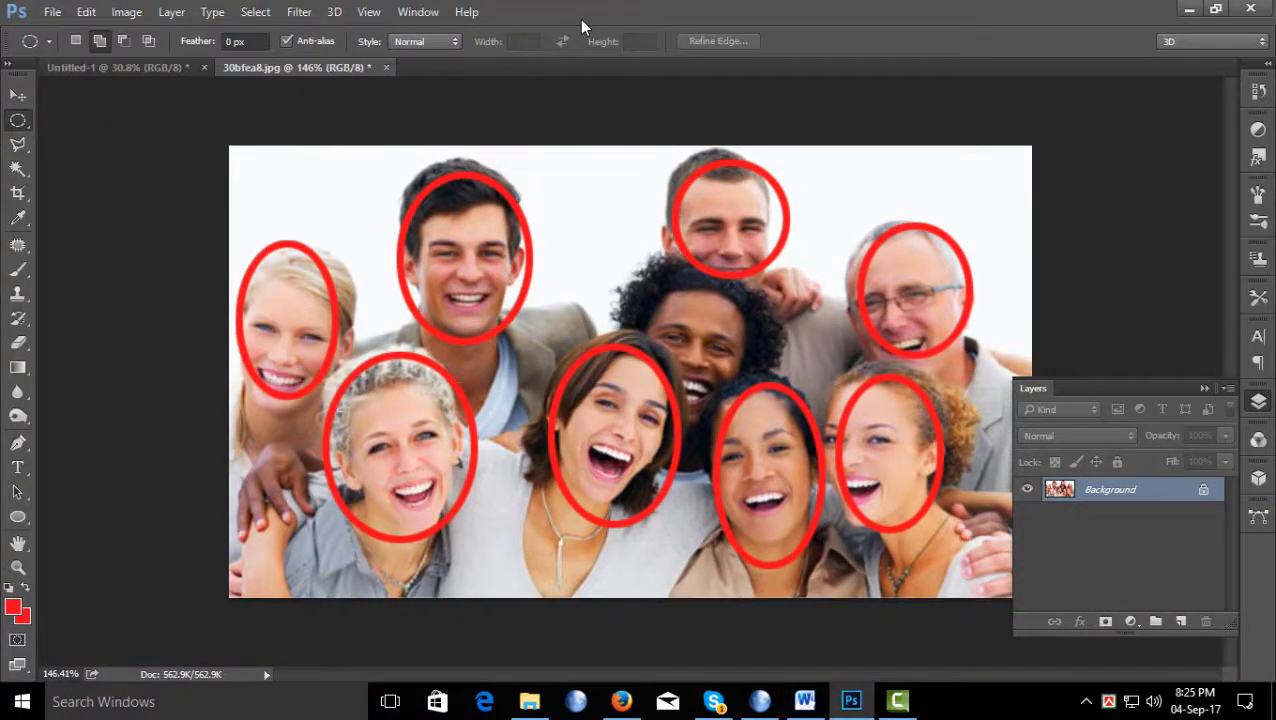
click(88, 13)
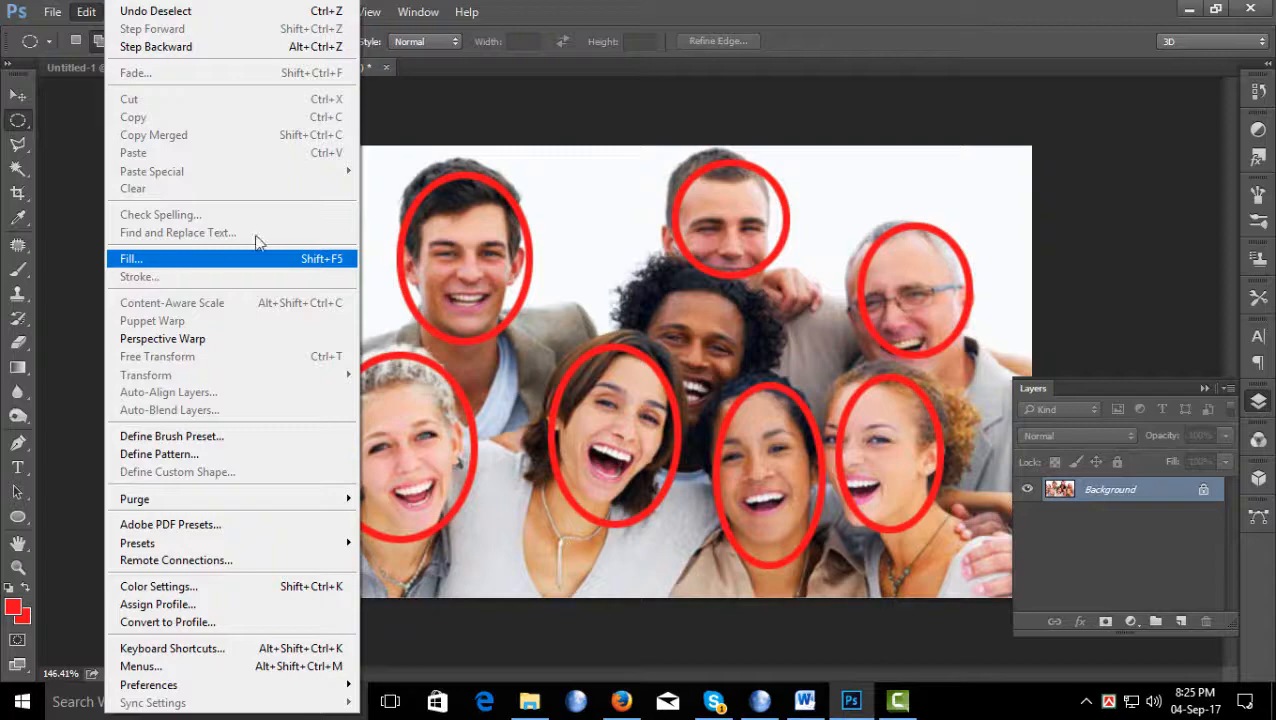
click(607, 10)
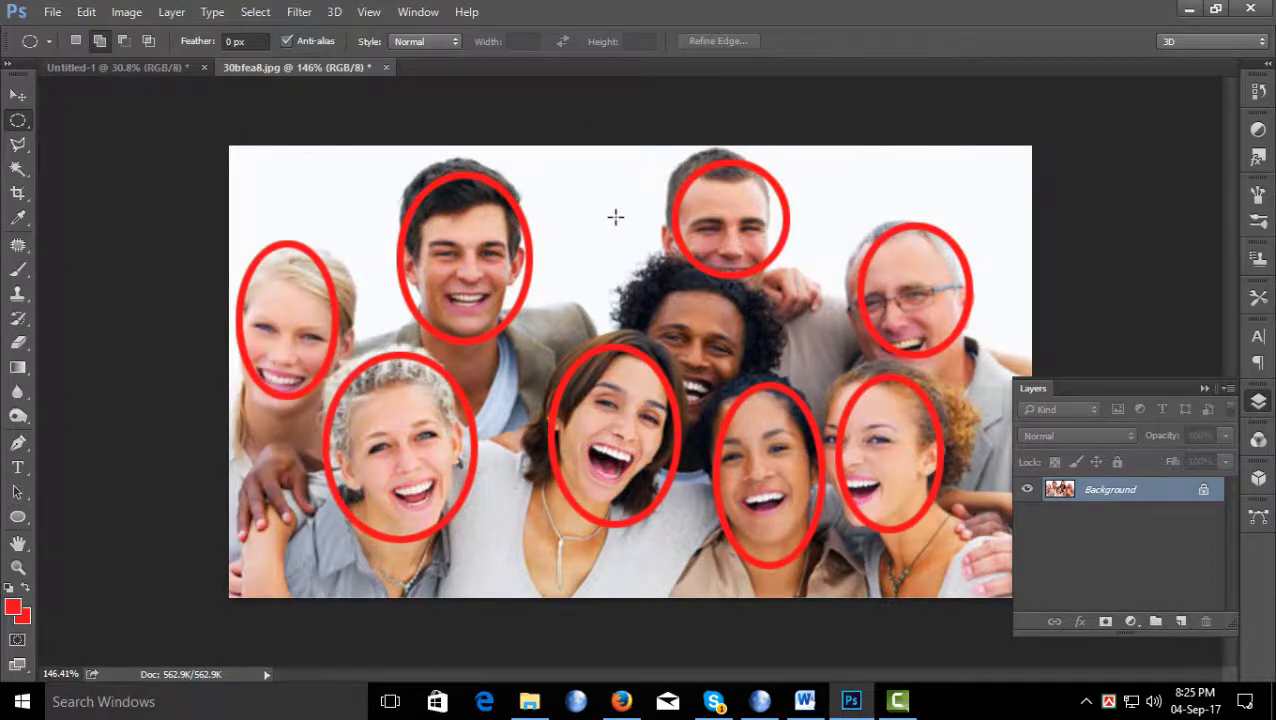